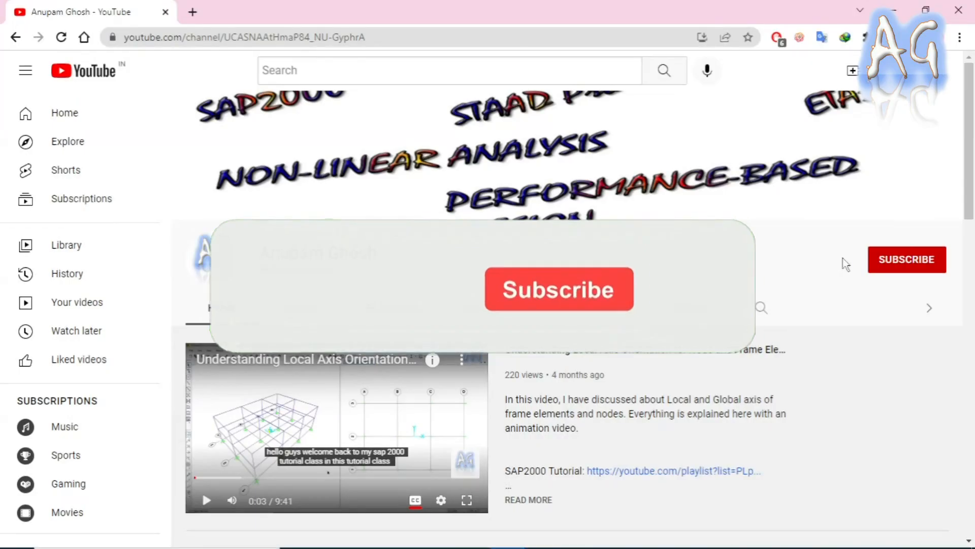
Subscribe to the displayed YouTube channel and set its notifications to All.
{"action": "left_click", "coordinate": [878, 260]}
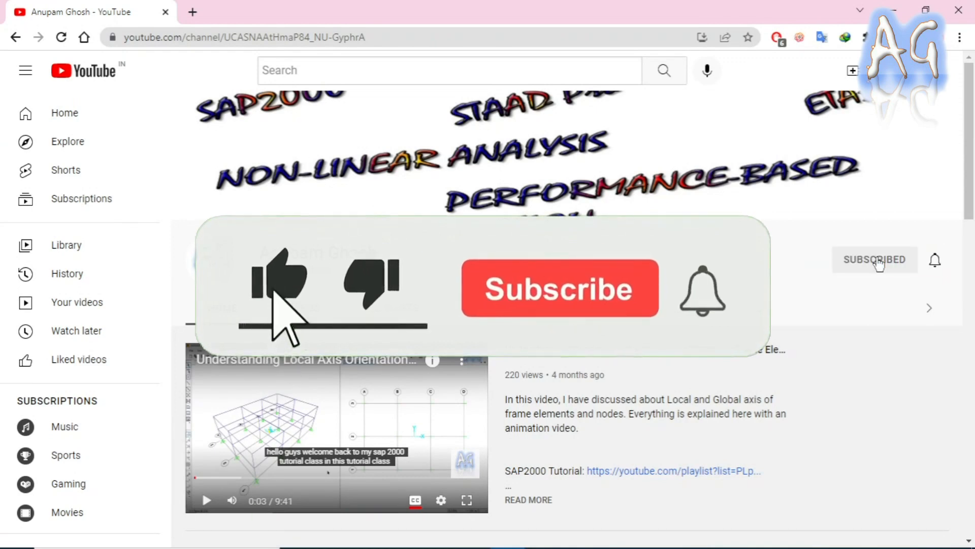
{"action": "left_click", "coordinate": [935, 262]}
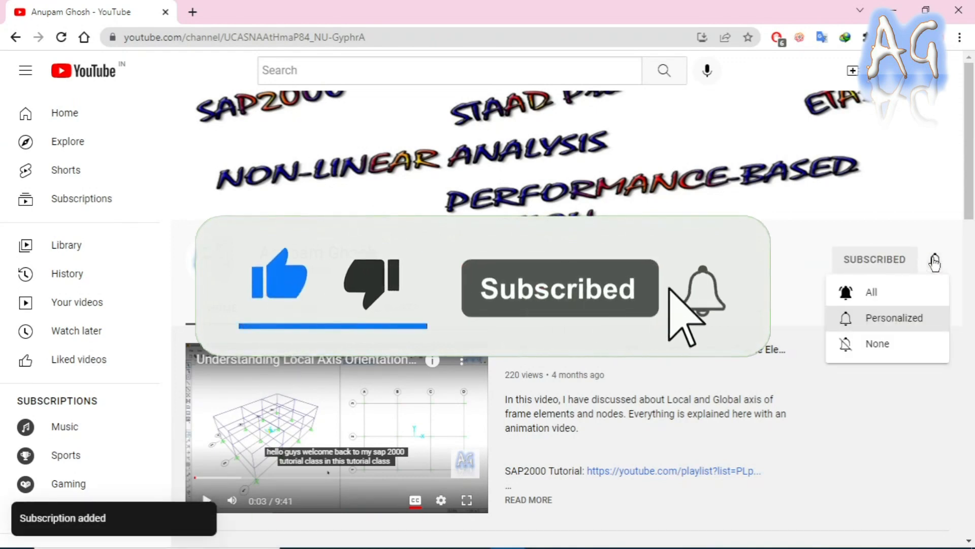
{"action": "left_click", "coordinate": [870, 295]}
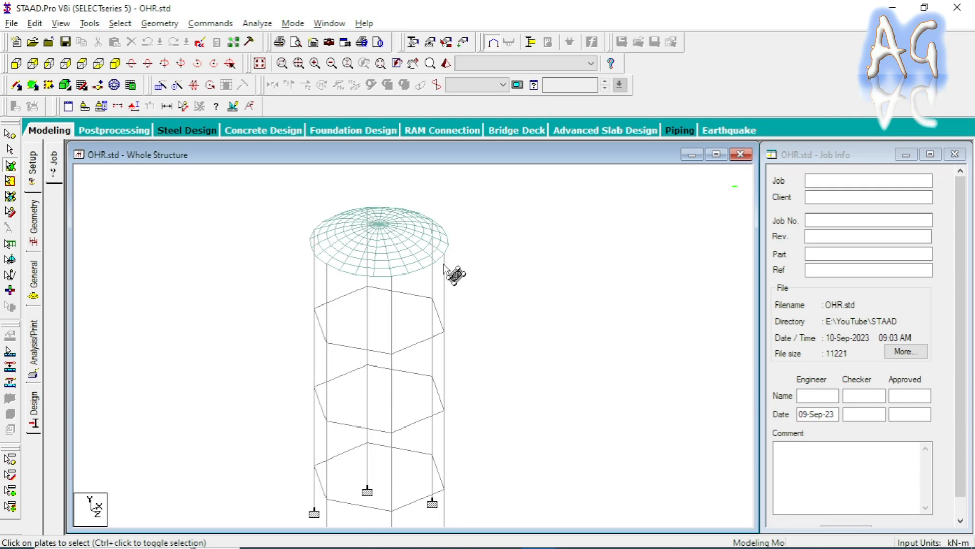
Create a group named BOT_DOME with the type Plate.
{"action": "key", "text": "ctrl+g"}
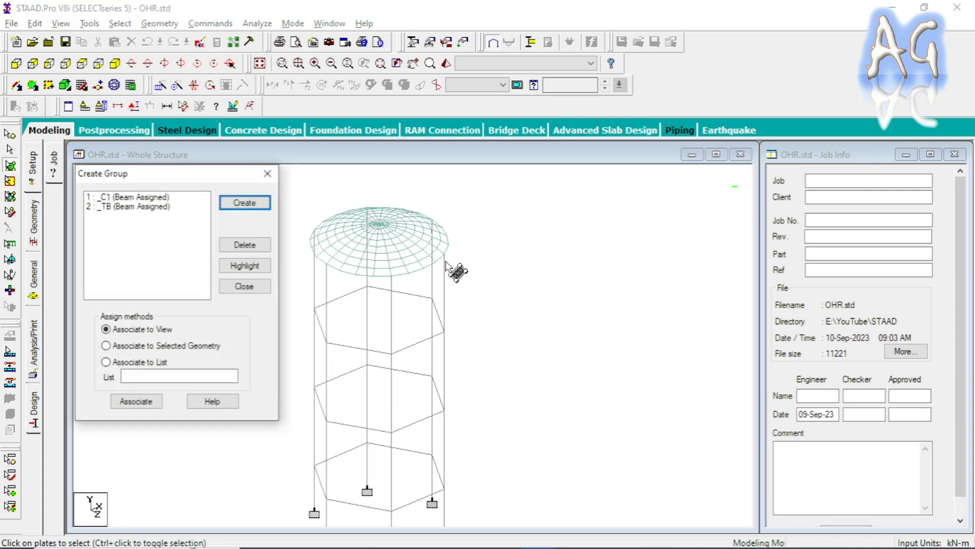
{"action": "left_click_drag", "start_coordinate": [192, 173], "coordinate": [645, 205]}
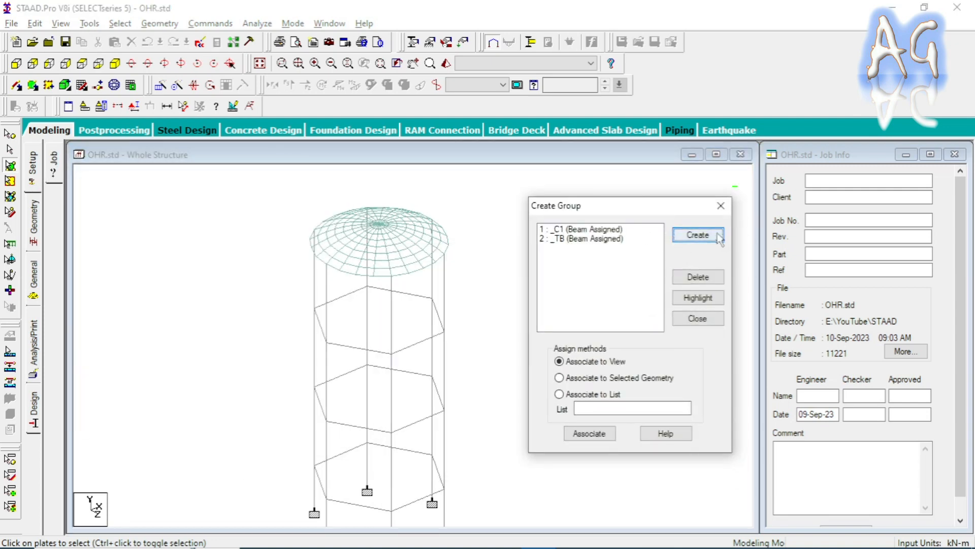
{"action": "left_click", "coordinate": [698, 235]}
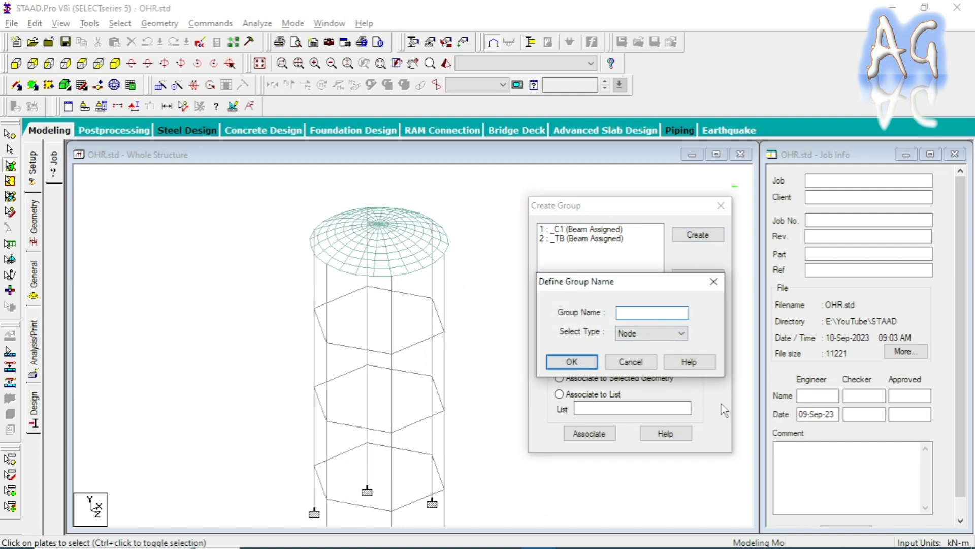
{"action": "type", "text": "BOT_DOME"}
{"action": "left_click", "coordinate": [673, 335]}
{"action": "left_click", "coordinate": [635, 360]}
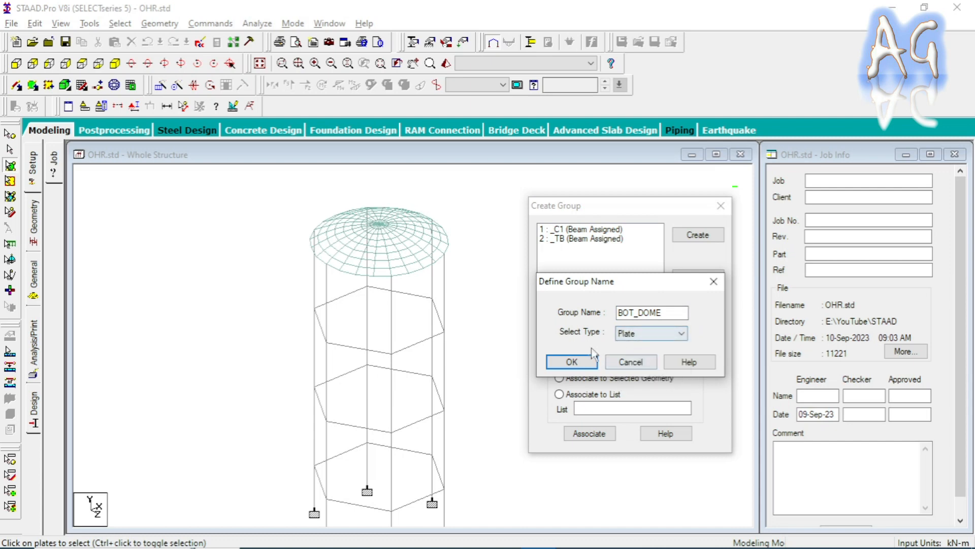
{"action": "left_click", "coordinate": [585, 361]}
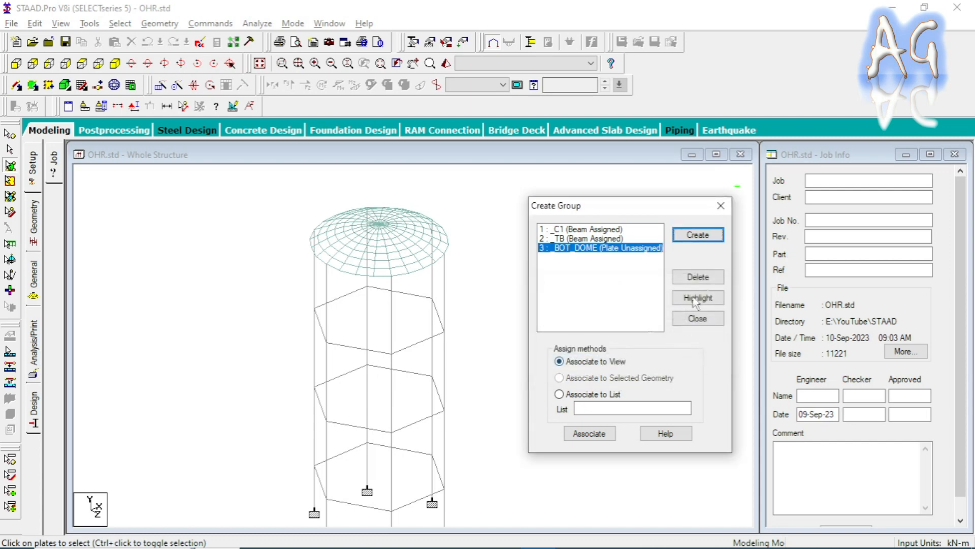
Select all plates of the dome and associate them with the BOT_DOME group.
{"action": "left_click", "coordinate": [15, 168]}
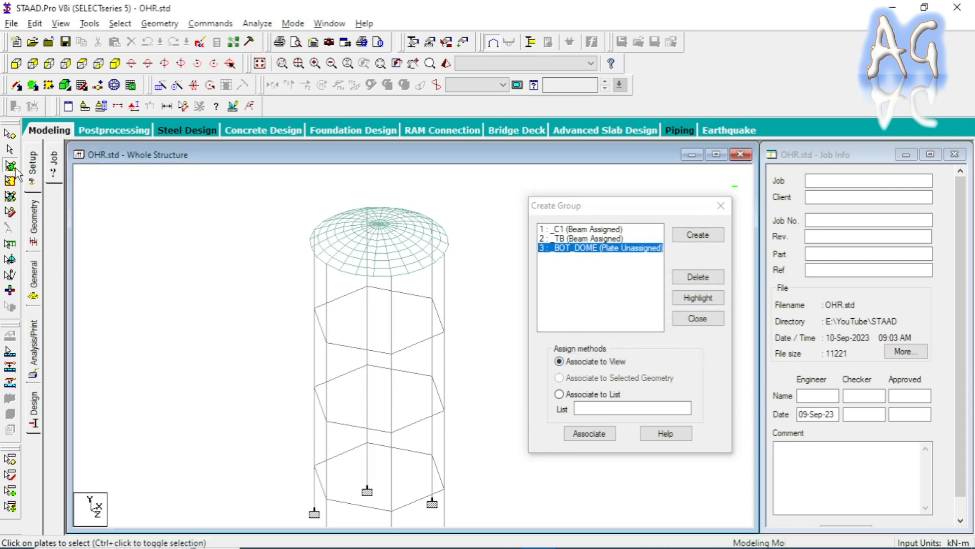
{"action": "left_click_drag", "start_coordinate": [513, 295], "coordinate": [500, 297]}
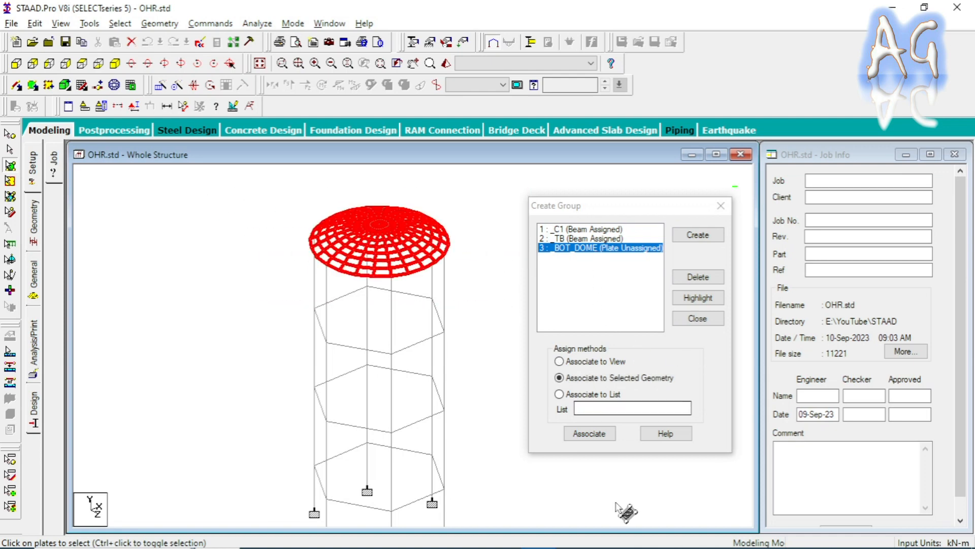
{"action": "left_click", "coordinate": [605, 435]}
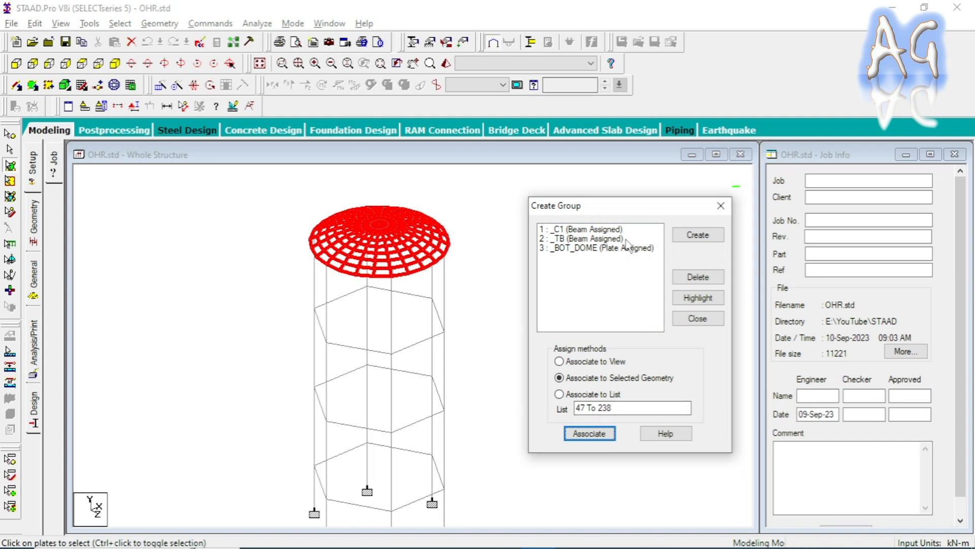
Check the group assignments by selecting the TB group and highlighting the BOT_DOME plates in the model.
{"action": "left_click", "coordinate": [590, 239]}
{"action": "left_click", "coordinate": [641, 300]}
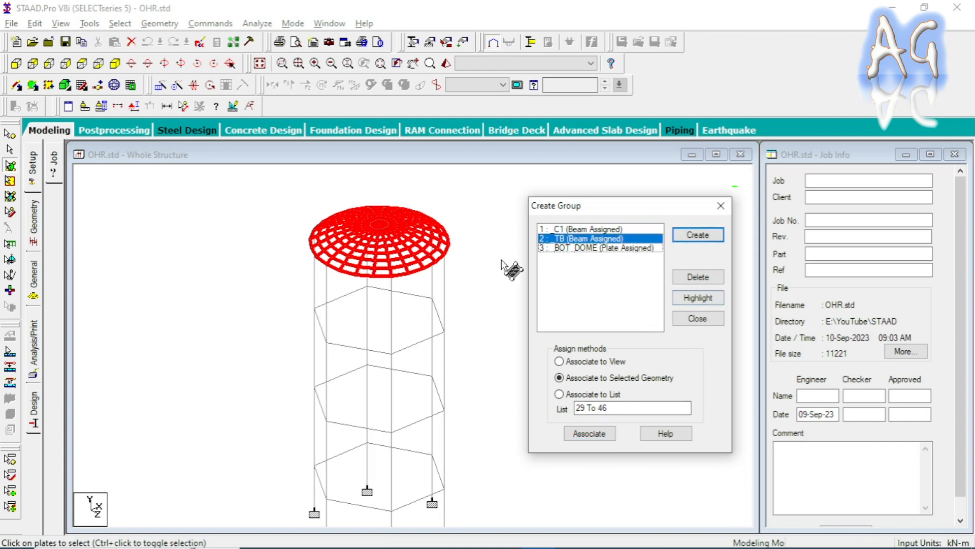
{"action": "left_click", "coordinate": [446, 244]}
{"action": "left_click", "coordinate": [572, 248]}
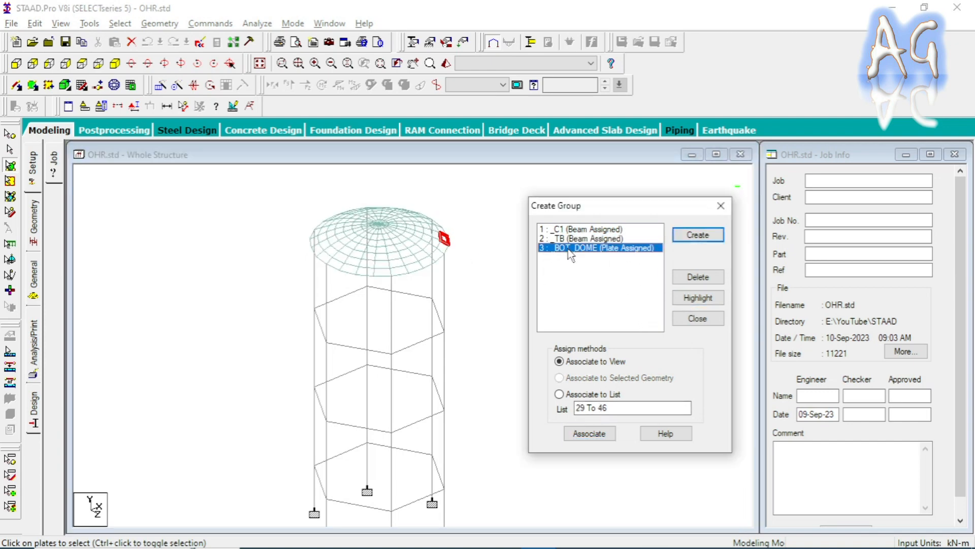
{"action": "left_click", "coordinate": [695, 299]}
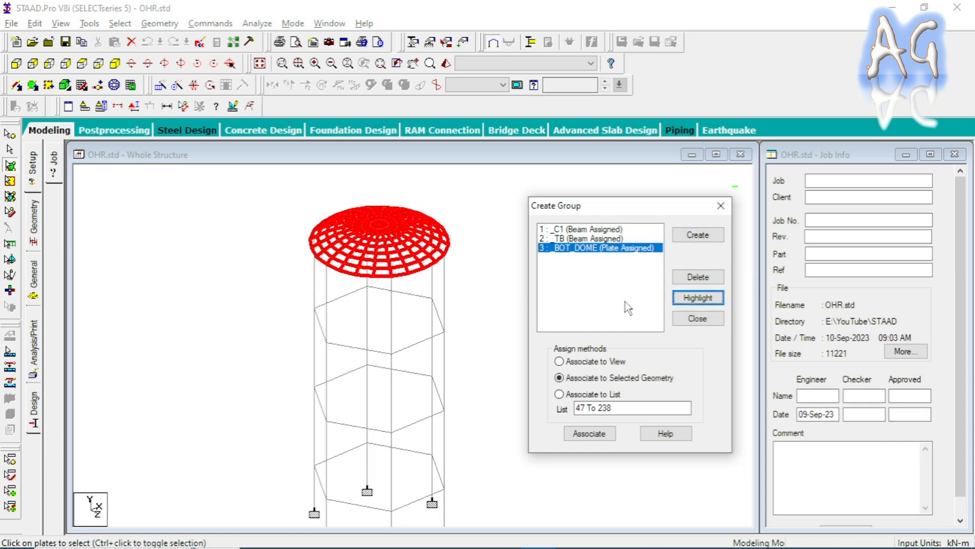
Reselect all dome plates and open the plate element thickness definition from the section properties.
{"action": "left_click_drag", "start_coordinate": [569, 206], "coordinate": [620, 208]}
{"action": "left_click", "coordinate": [481, 267]}
{"action": "middle_click_drag", "start_coordinate": [419, 325], "coordinate": [387, 366]}
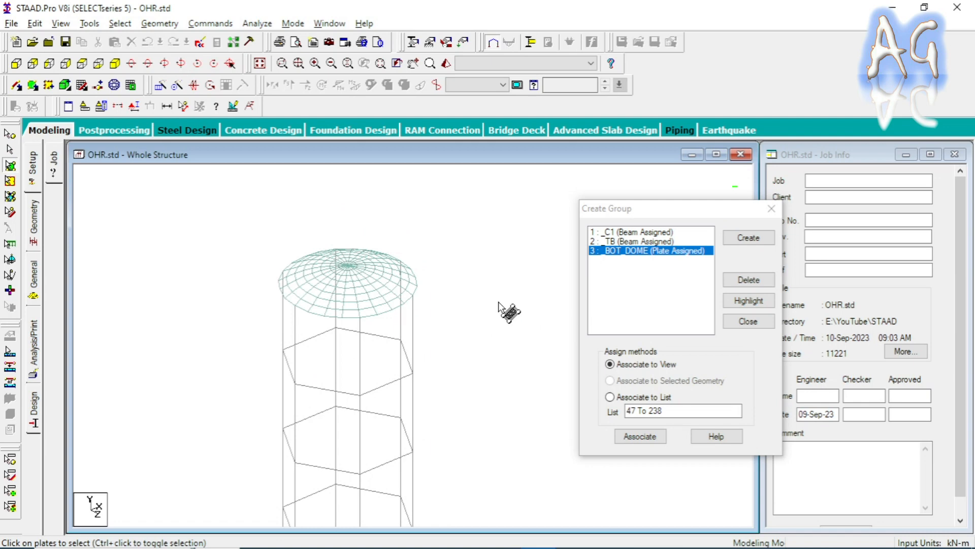
{"action": "left_click_drag", "start_coordinate": [231, 195], "coordinate": [438, 331]}
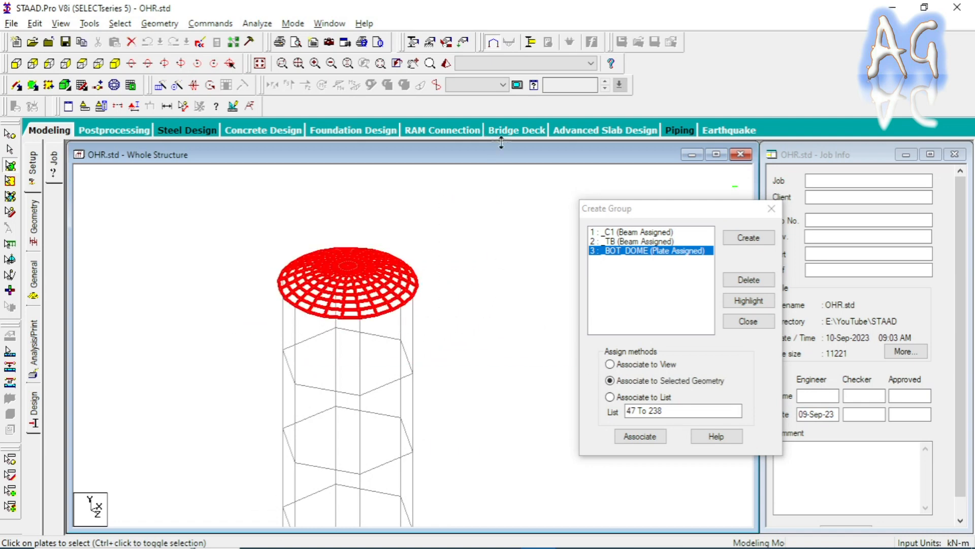
{"action": "left_click", "coordinate": [412, 41]}
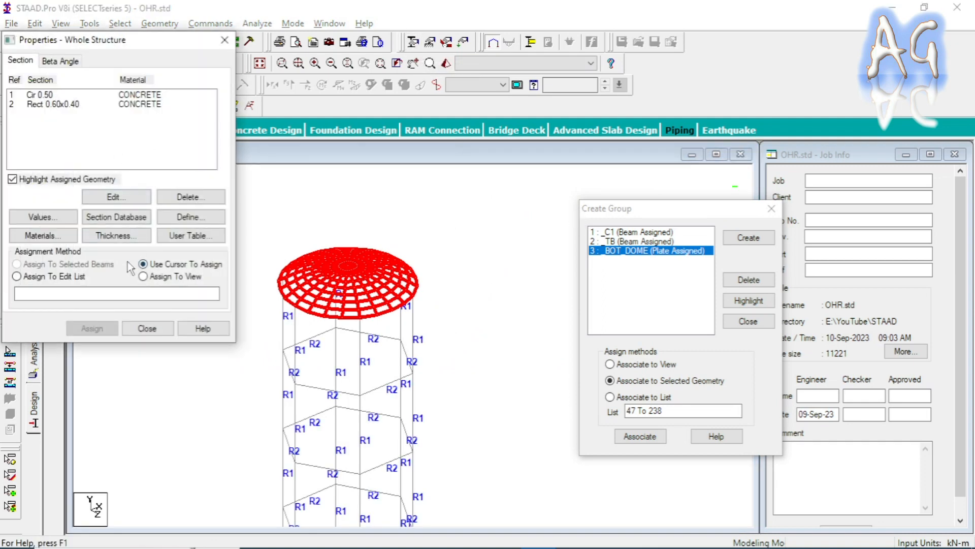
{"action": "left_click", "coordinate": [118, 237]}
{"action": "left_click_drag", "start_coordinate": [472, 142], "coordinate": [657, 135]}
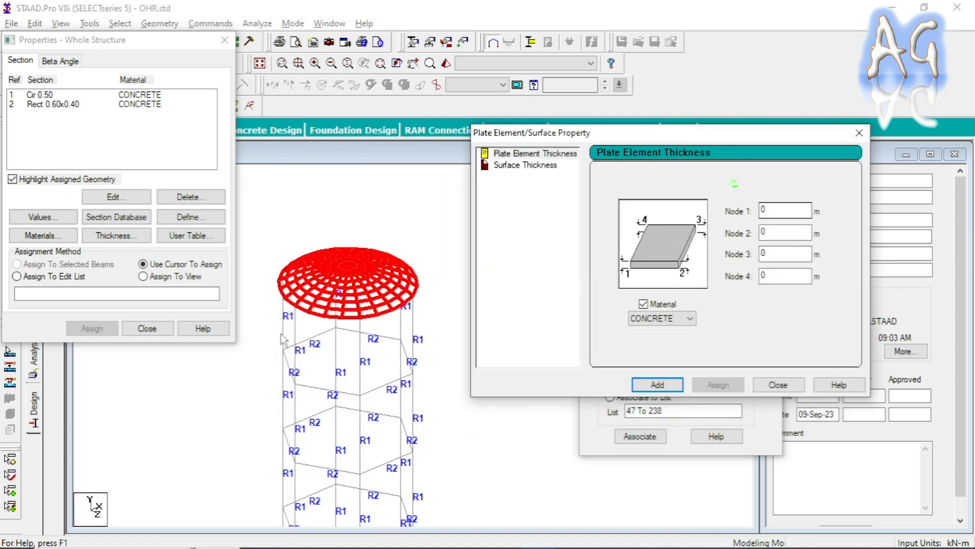
Check the dome thickness in the OHR drawing PDF, and assign a 0.2 m concrete plate thickness to the selected dome plates.
{"action": "key", "text": "alt+Tab"}
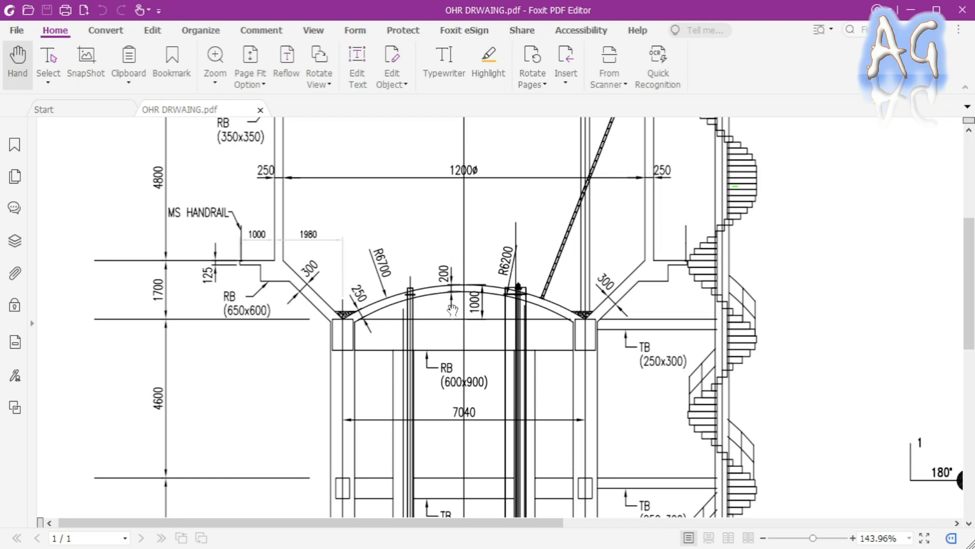
{"action": "key", "text": "alt+Tab"}
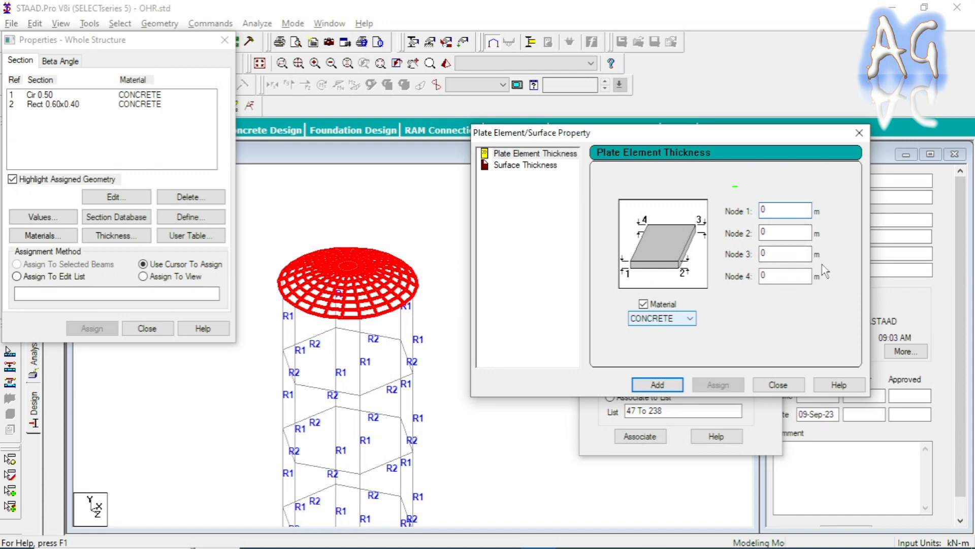
{"action": "type", "text": ".2"}
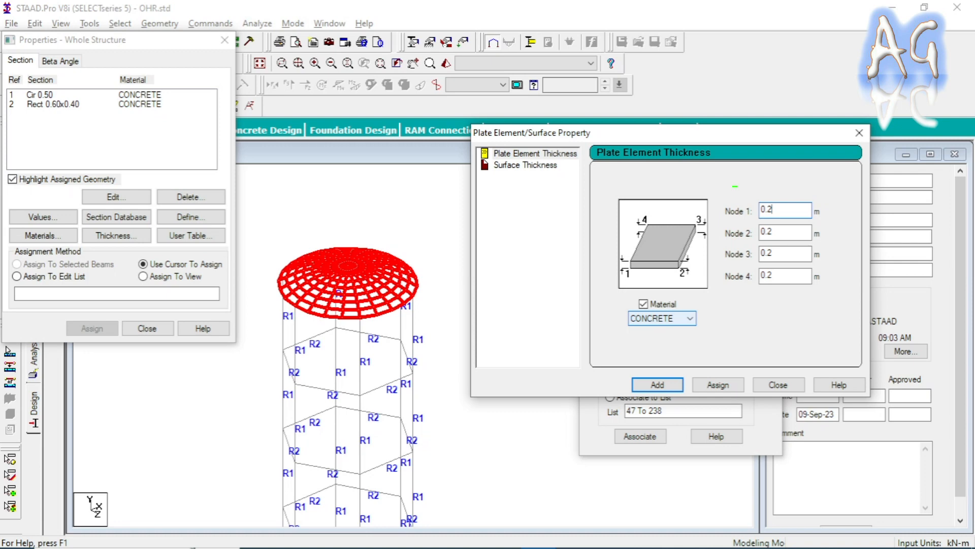
{"action": "left_click", "coordinate": [718, 385]}
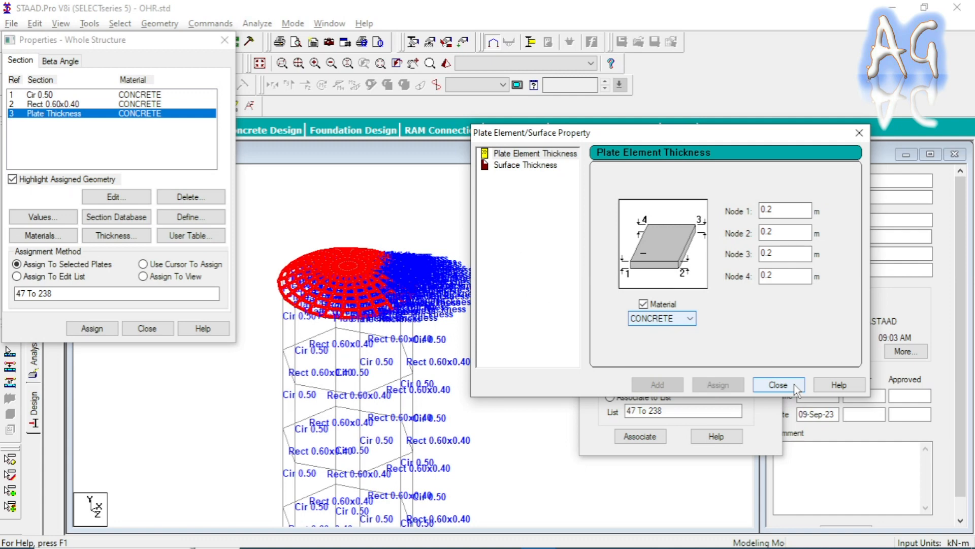
{"action": "left_click", "coordinate": [778, 384]}
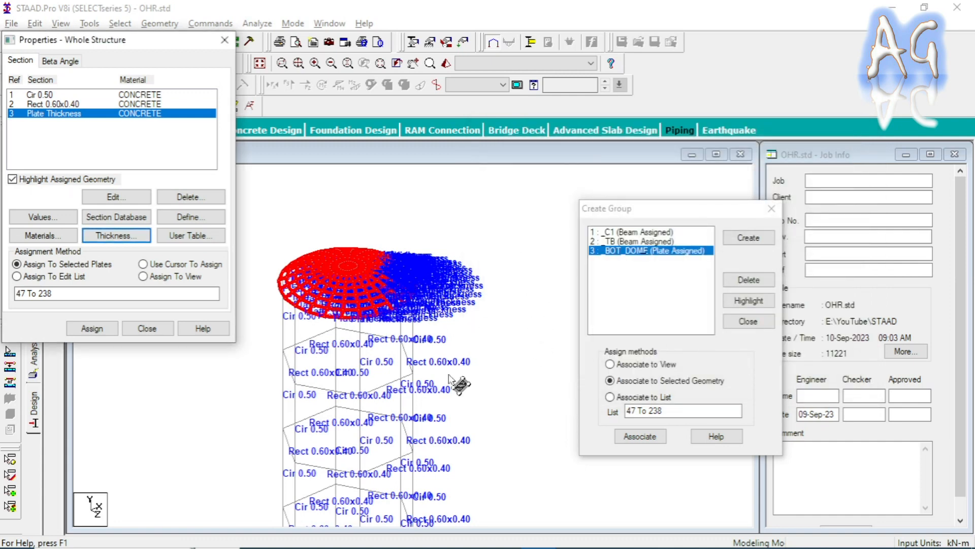
{"action": "left_click", "coordinate": [146, 328]}
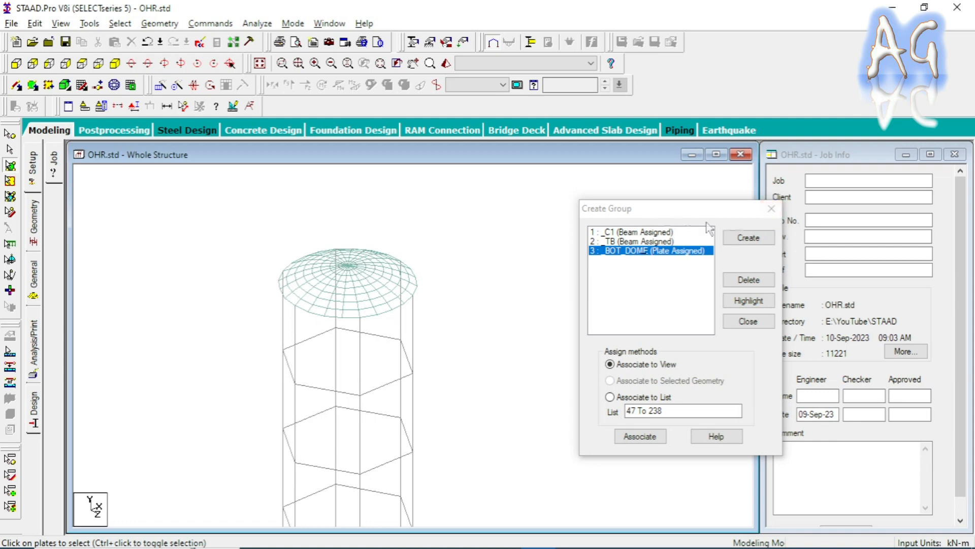
{"action": "left_click", "coordinate": [771, 210]}
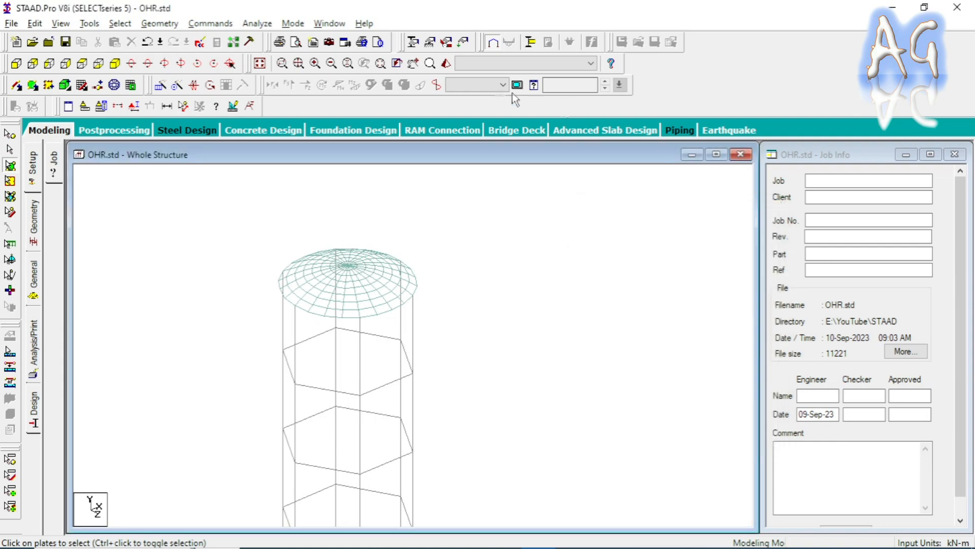
Examine the dome and its supporting frame from several angles in a 3D rendered view.
{"action": "left_click", "coordinate": [446, 63]}
{"action": "left_click_drag", "start_coordinate": [569, 367], "coordinate": [609, 366]}
{"action": "scroll", "coordinate": [608, 366], "scroll_direction": "up", "scroll_amount": 2}
{"action": "middle_click_drag", "start_coordinate": [608, 366], "coordinate": [586, 463]}
{"action": "scroll", "coordinate": [586, 463], "scroll_direction": "up", "scroll_amount": 4}
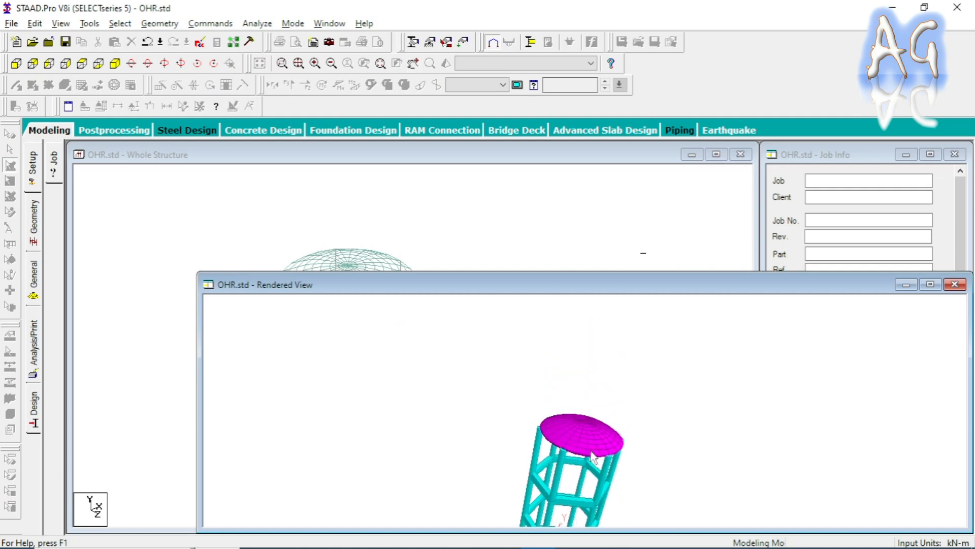
{"action": "middle_click_drag", "start_coordinate": [584, 508], "coordinate": [580, 387]}
{"action": "scroll", "coordinate": [580, 387], "scroll_direction": "up", "scroll_amount": 1}
{"action": "scroll", "coordinate": [581, 387], "scroll_direction": "up", "scroll_amount": 2}
{"action": "middle_click_drag", "start_coordinate": [561, 321], "coordinate": [554, 423]}
{"action": "scroll", "coordinate": [554, 423], "scroll_direction": "up", "scroll_amount": 5}
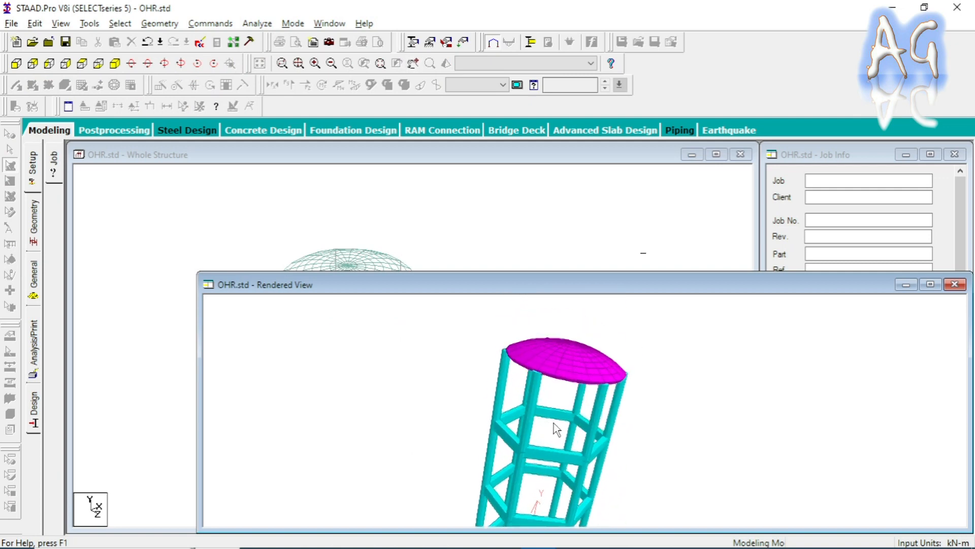
{"action": "mouse_move", "coordinate": [568, 370]}
{"action": "left_mouse_down"}
{"action": "mouse_move", "coordinate": [477, 338]}
{"action": "mouse_move", "coordinate": [436, 341]}
{"action": "left_mouse_up"}
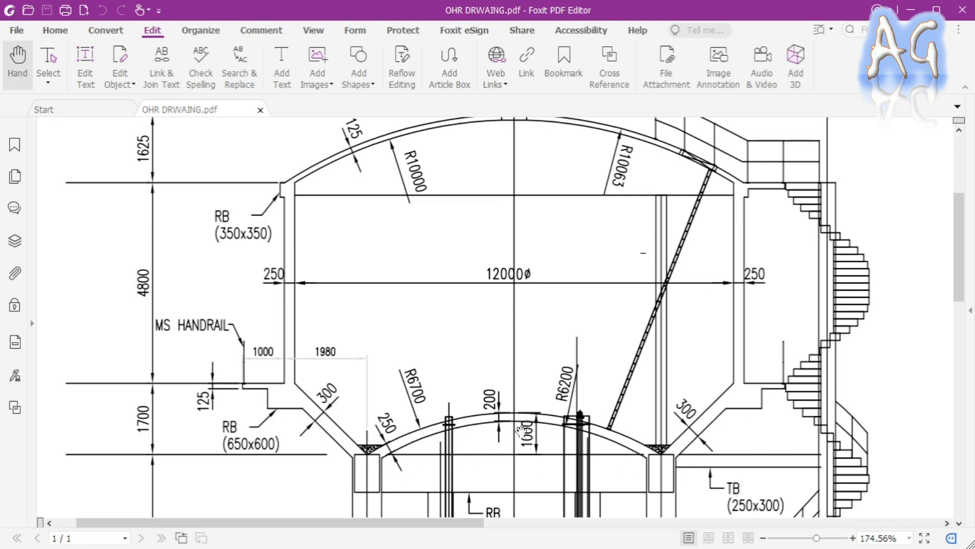
Review the dimensions of the bottom dome, sloping wall and cylindrical tank wall in the OHR drawing PDF.
{"action": "scroll", "coordinate": [534, 403], "scroll_direction": "down", "scroll_amount": 3}
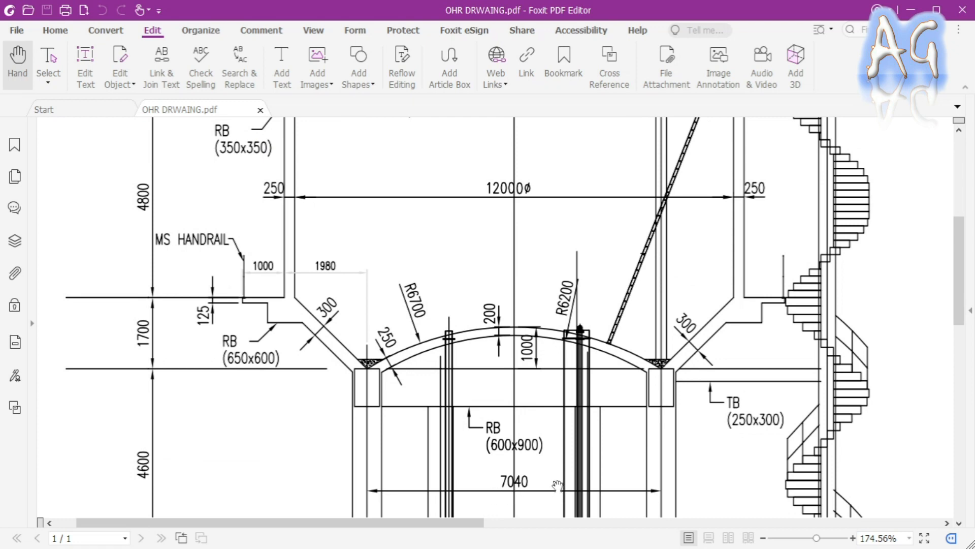
{"action": "scroll", "coordinate": [476, 361], "scroll_direction": "up", "scroll_amount": 2}
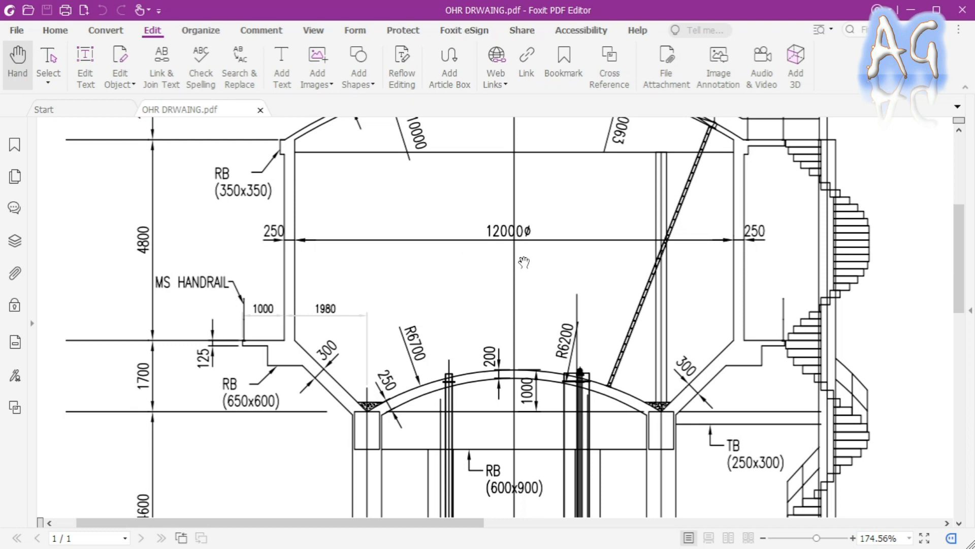
{"action": "scroll", "coordinate": [596, 257], "scroll_direction": "down", "scroll_amount": 2}
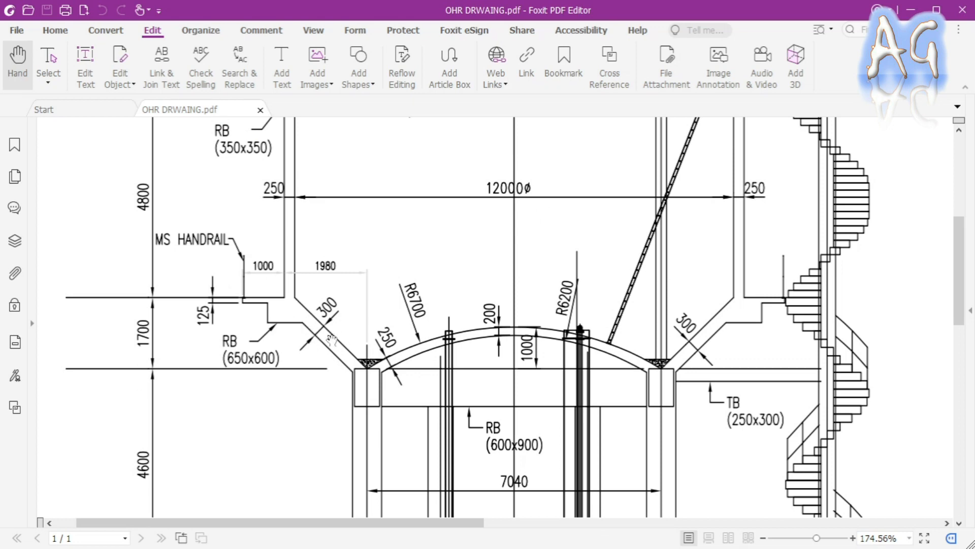
Switch back to the OHR model in STAAD.Pro.
{"action": "key", "text": "alt+Tab"}
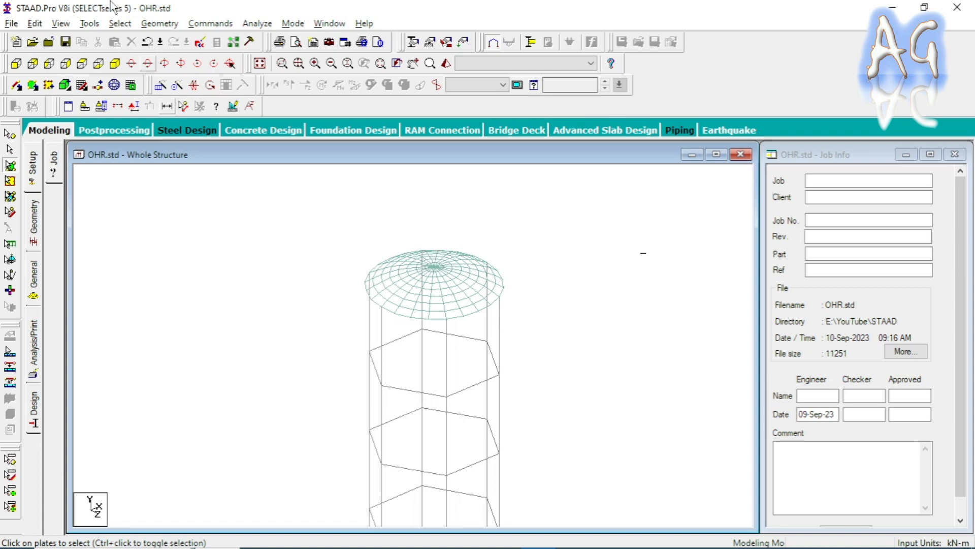
{"action": "left_click", "coordinate": [153, 27]}
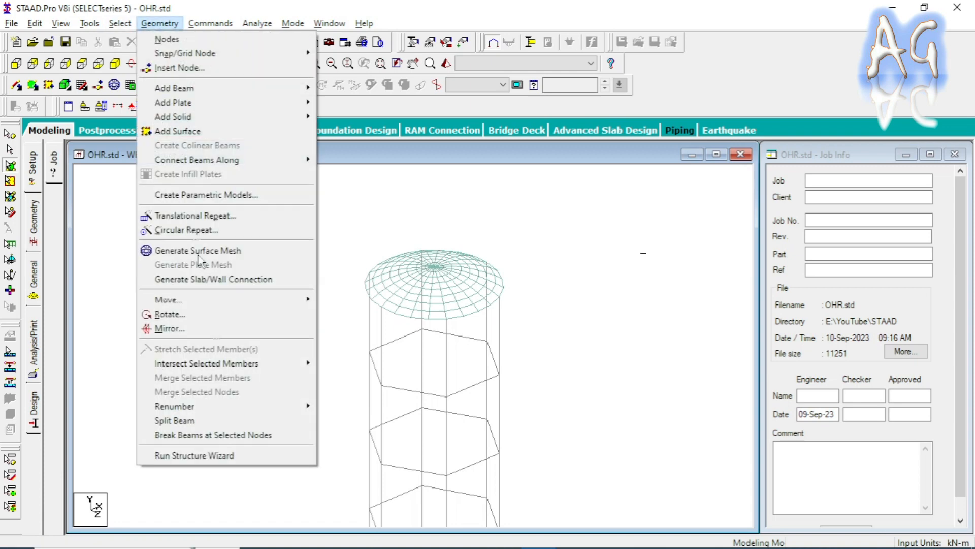
{"action": "left_click", "coordinate": [241, 455]}
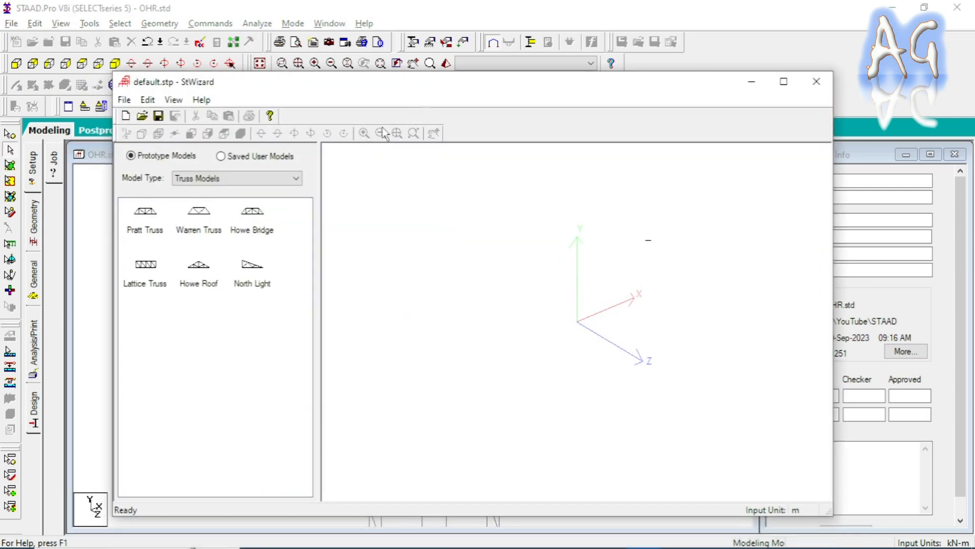
{"action": "left_click", "coordinate": [192, 178]}
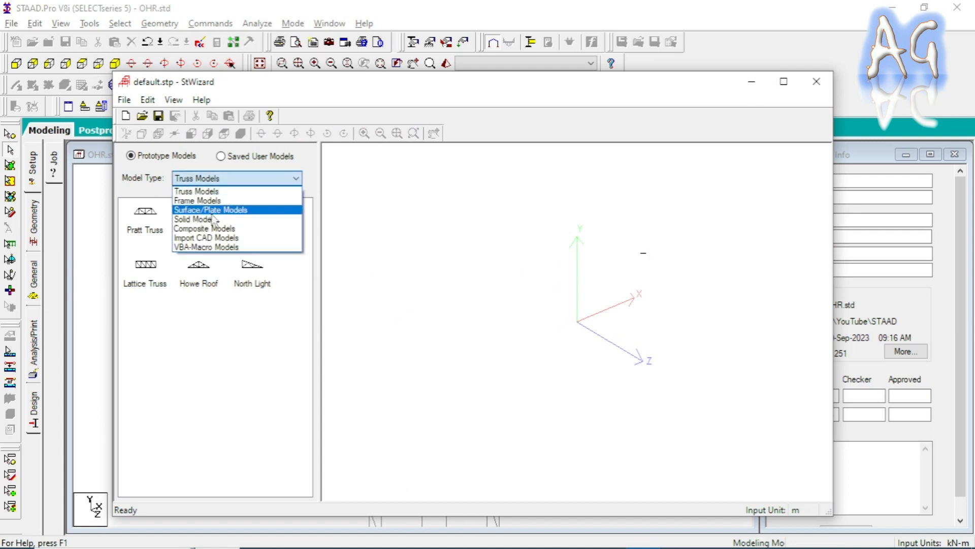
{"action": "left_click", "coordinate": [227, 210]}
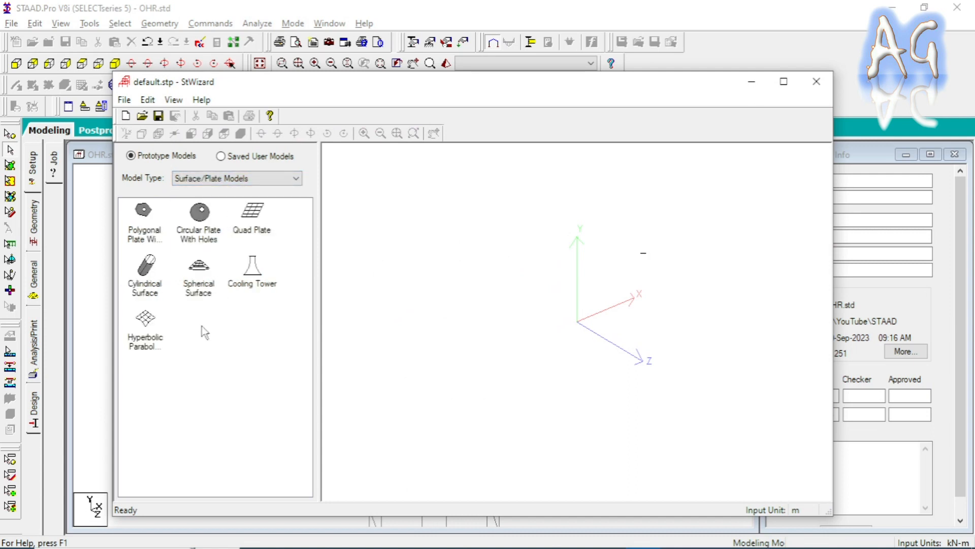
{"action": "left_click", "coordinate": [153, 300]}
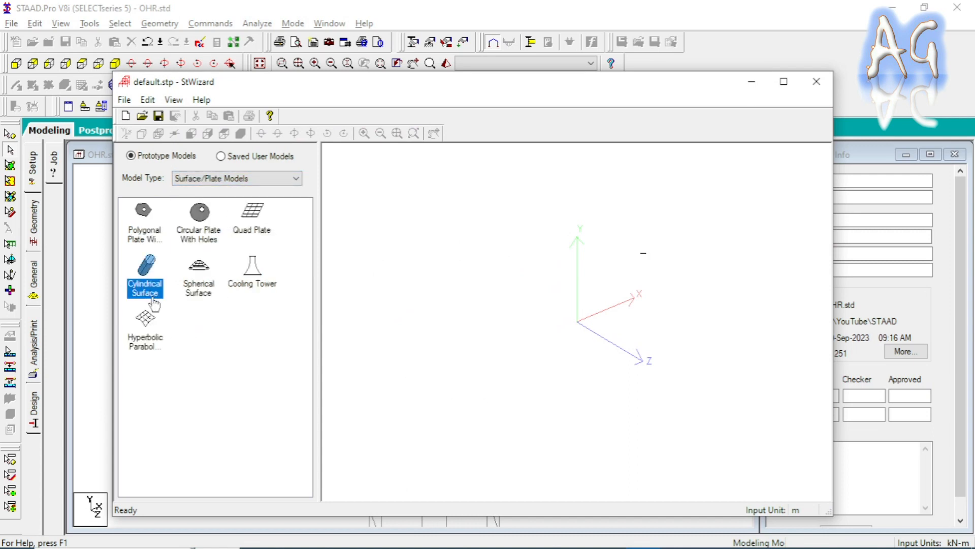
{"action": "double_click", "coordinate": [153, 300]}
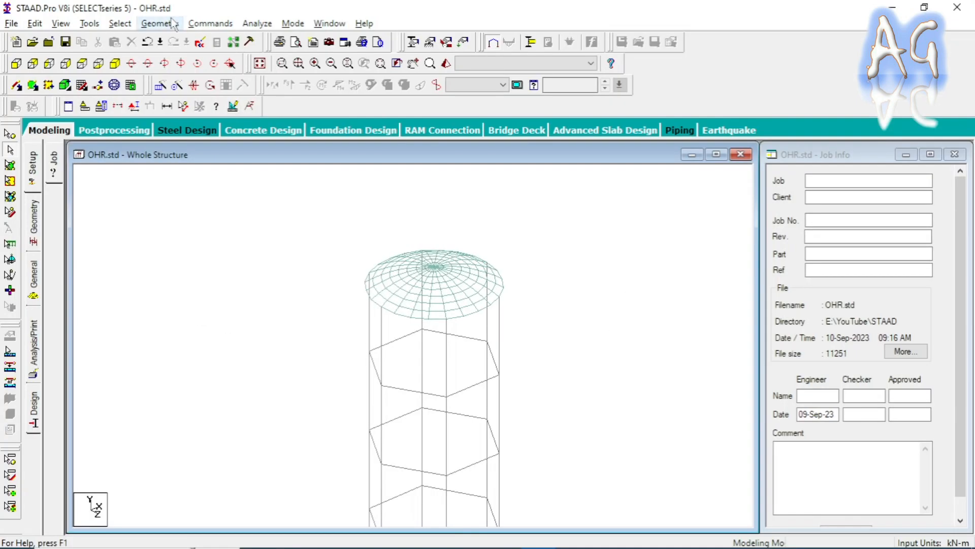
Run the Structure Wizard and open the parameters of the Cylindrical Surface prototype from the Surface/Plate Models.
{"action": "left_click", "coordinate": [160, 23]}
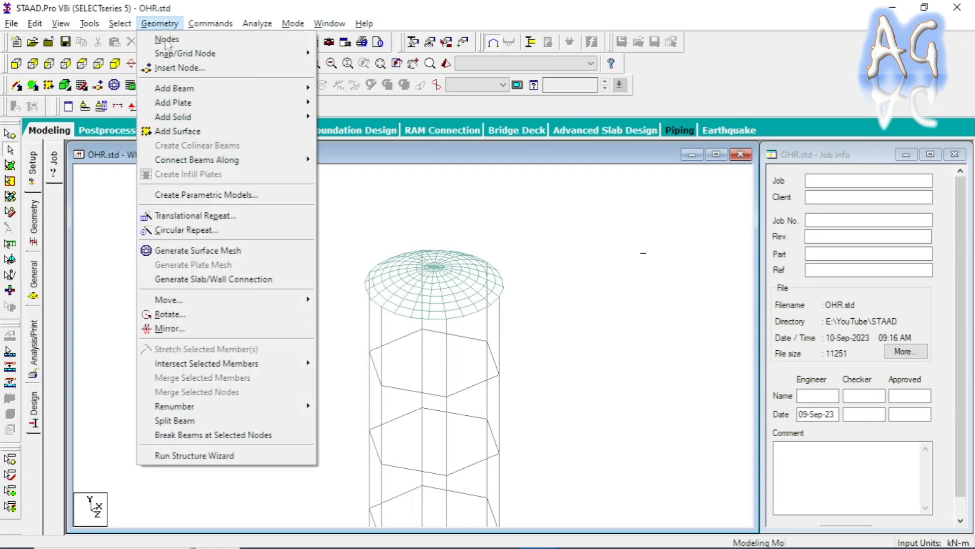
{"action": "left_click", "coordinate": [184, 455]}
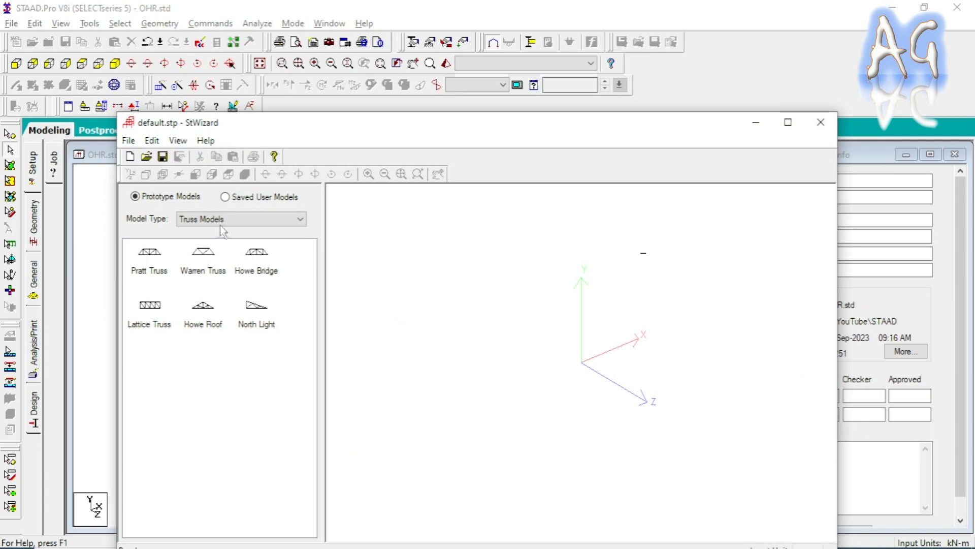
{"action": "left_click", "coordinate": [239, 218]}
{"action": "left_click", "coordinate": [213, 248]}
{"action": "double_click", "coordinate": [150, 313]}
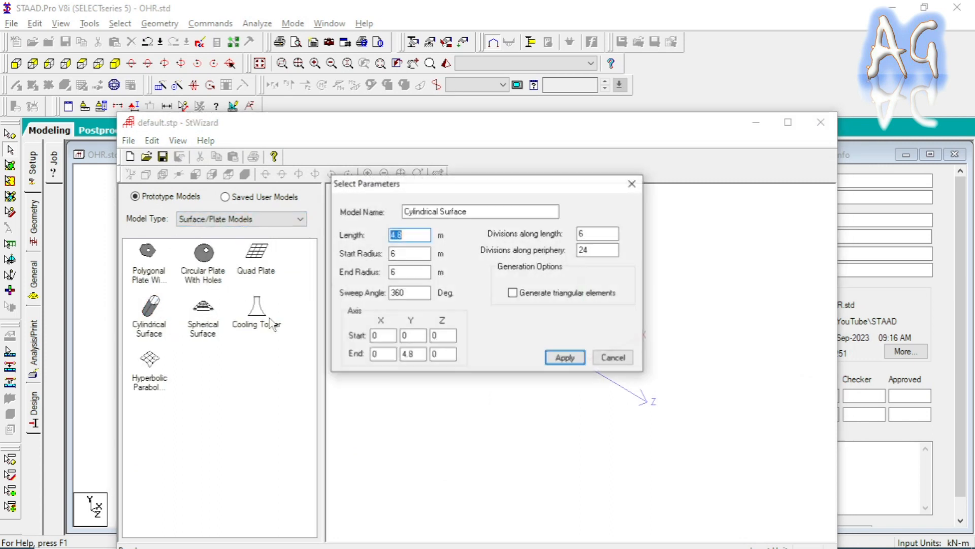
Set the cylindrical surface's length to 1.7 m, start radius to 3.52 m and end radius to 6.125 m.
{"action": "type", "text": "1.7"}
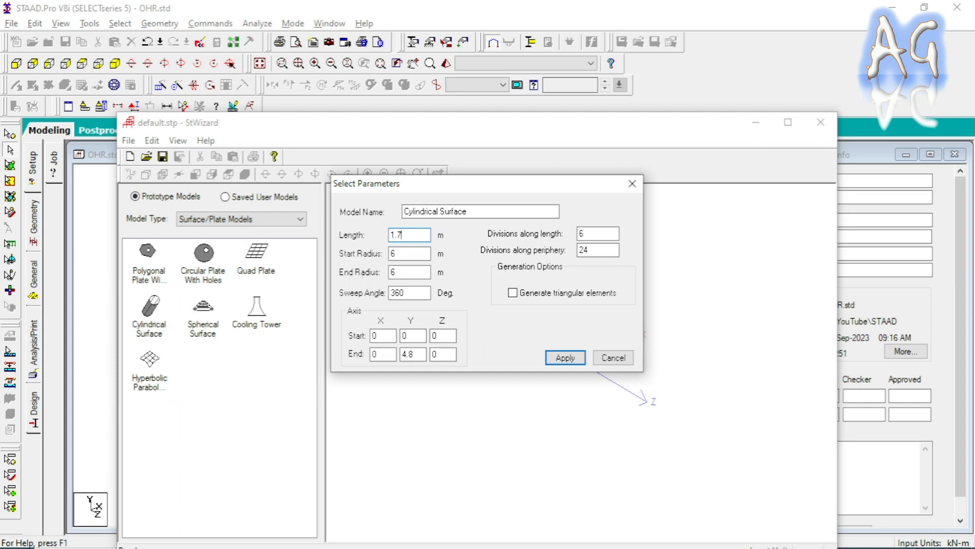
{"action": "left_click_drag", "start_coordinate": [410, 254], "coordinate": [211, 253]}
{"action": "type", "text": "3.52"}
{"action": "key", "text": "Tab"}
{"action": "type", "text": "6.125"}
{"action": "left_click_drag", "start_coordinate": [562, 185], "coordinate": [728, 204]}
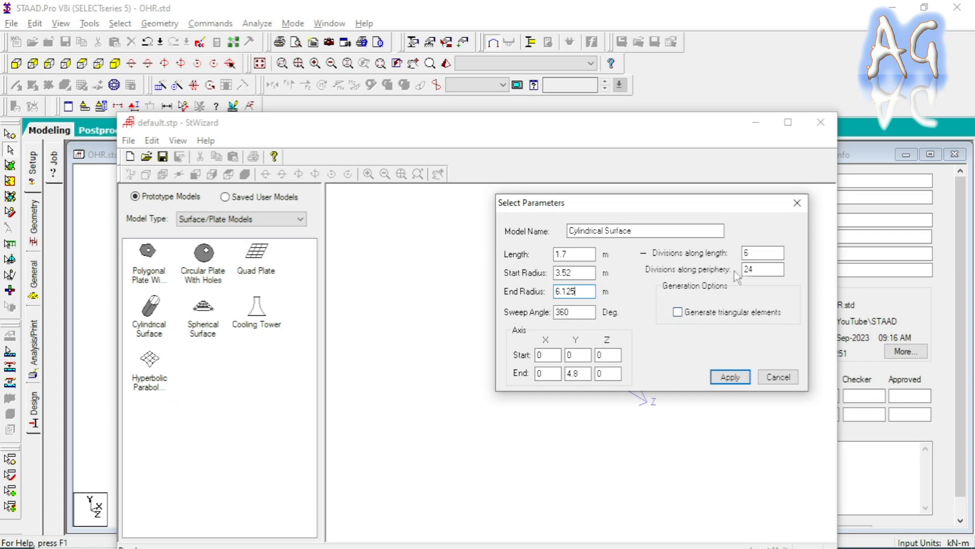
Set the axis end Y to 1.7 m, generate the sloping wall prototype with 24 peripheral divisions, and inspect its mesh.
{"action": "double_click", "coordinate": [758, 269]}
{"action": "left_click_drag", "start_coordinate": [581, 375], "coordinate": [532, 378]}
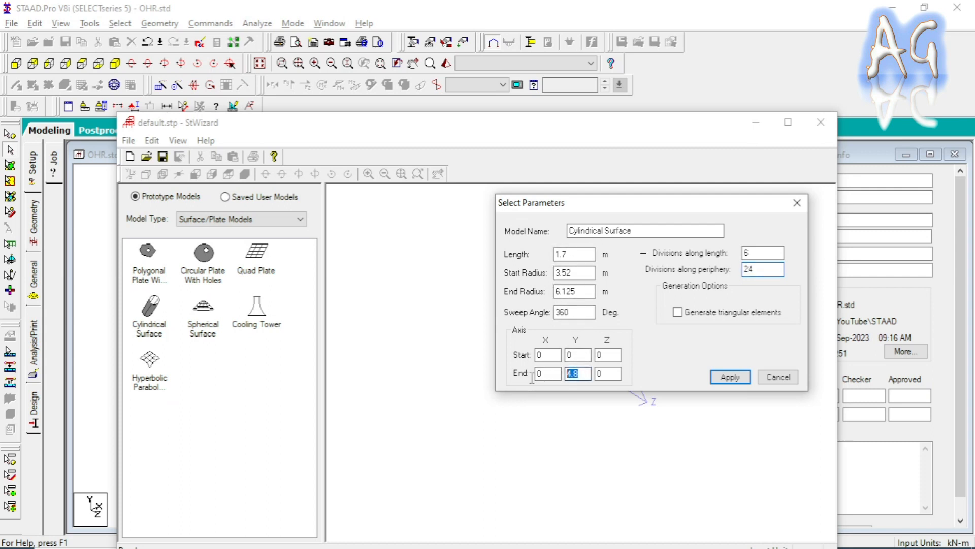
{"action": "type", "text": "1.7"}
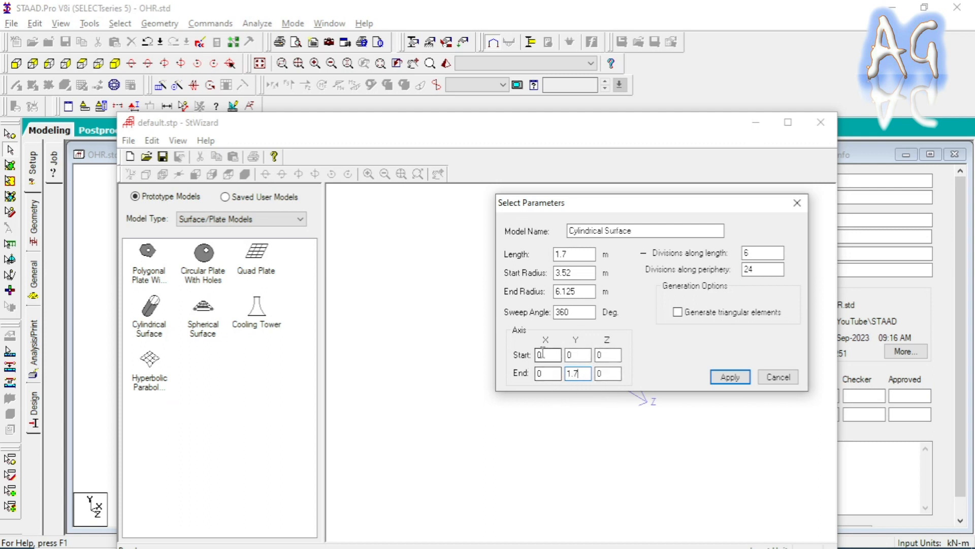
{"action": "left_click", "coordinate": [729, 377]}
{"action": "left_click_drag", "start_coordinate": [596, 460], "coordinate": [611, 276]}
{"action": "left_click_drag", "start_coordinate": [625, 344], "coordinate": [559, 280]}
{"action": "scroll", "coordinate": [589, 286], "scroll_direction": "up", "scroll_amount": 5}
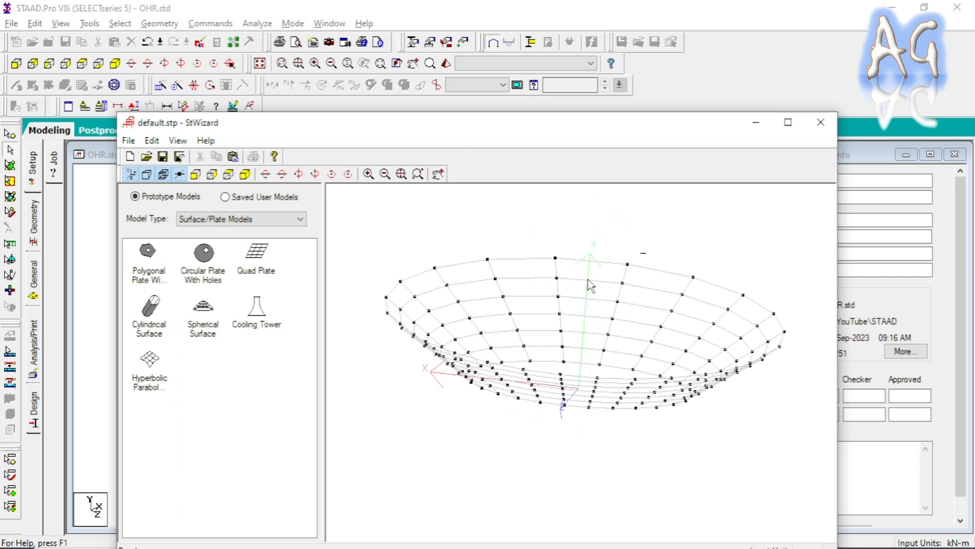
{"action": "scroll", "coordinate": [589, 285], "scroll_direction": "up", "scroll_amount": 1}
{"action": "left_click_drag", "start_coordinate": [589, 279], "coordinate": [619, 279]}
Regenerate the sloping wall prototype with 4 divisions along its length and inspect the new mesh from several angles.
{"action": "double_click", "coordinate": [565, 278]}
{"action": "double_click", "coordinate": [597, 233]}
{"action": "type", "text": "4"}
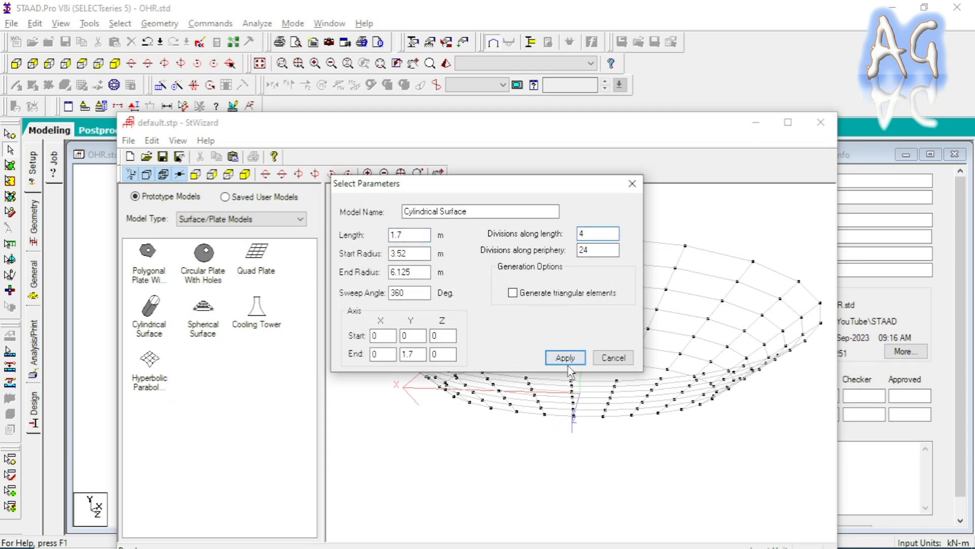
{"action": "left_click", "coordinate": [565, 358]}
{"action": "left_click_drag", "start_coordinate": [616, 326], "coordinate": [633, 266]}
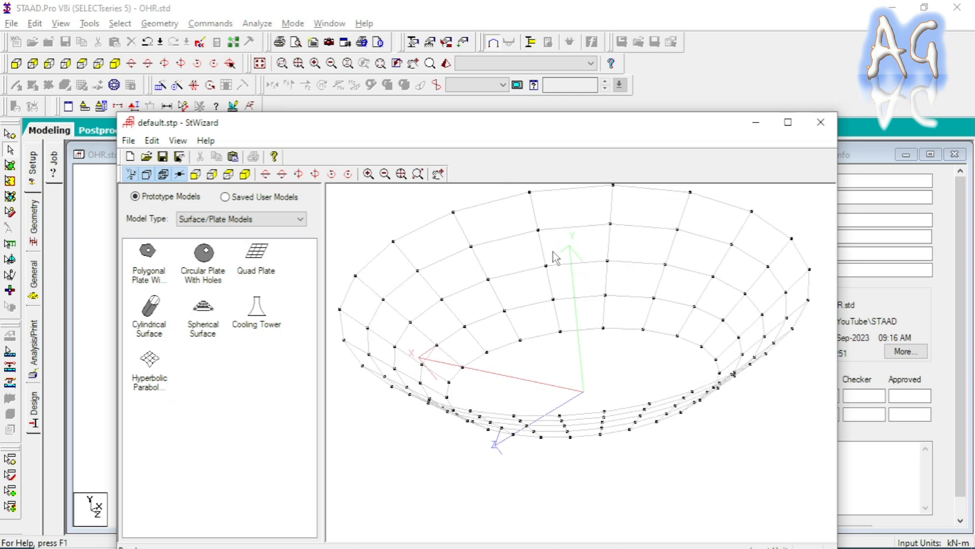
{"action": "left_click_drag", "start_coordinate": [701, 253], "coordinate": [721, 289]}
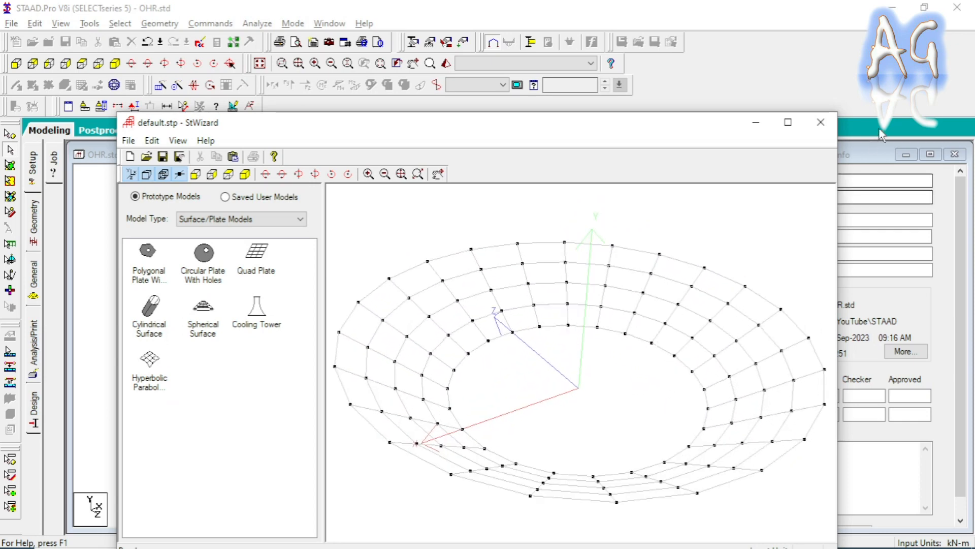
Close the Structure Wizard and check the coordinates of a column-top node at the dome's edge.
{"action": "left_click", "coordinate": [819, 124]}
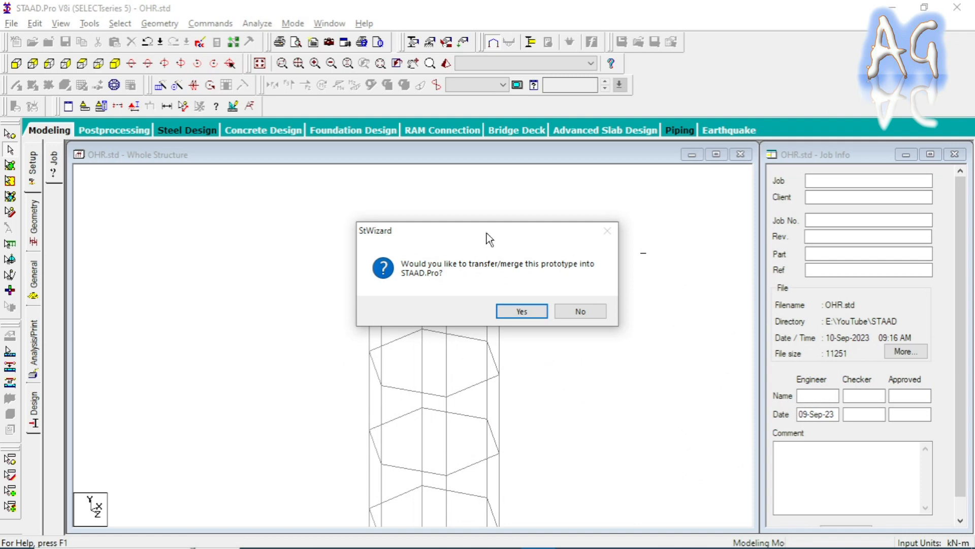
{"action": "left_click", "coordinate": [757, 320]}
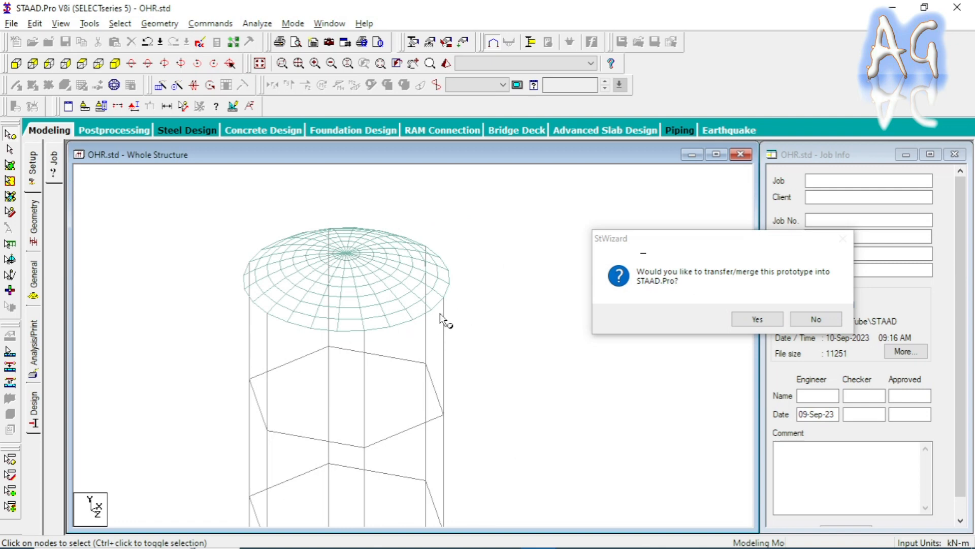
{"action": "double_click", "coordinate": [445, 301]}
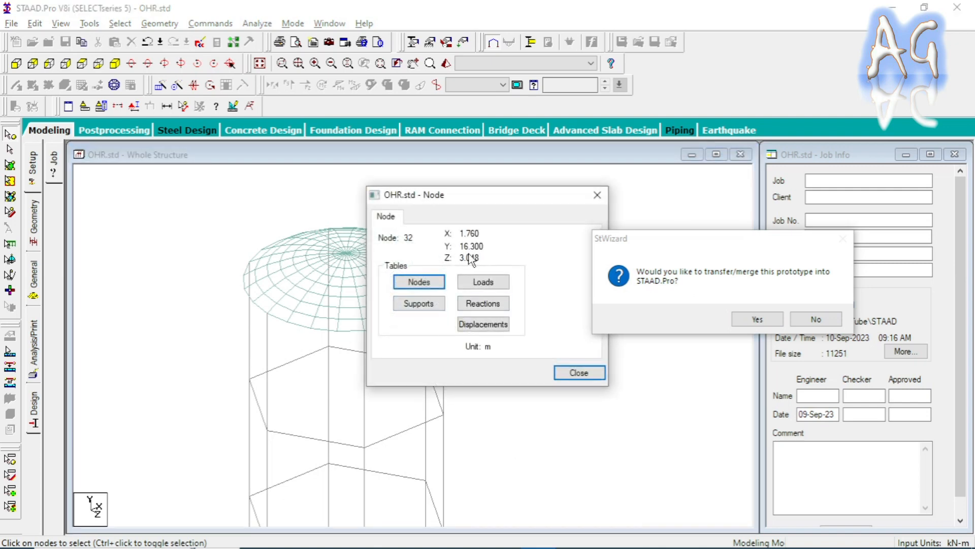
{"action": "left_click", "coordinate": [597, 194]}
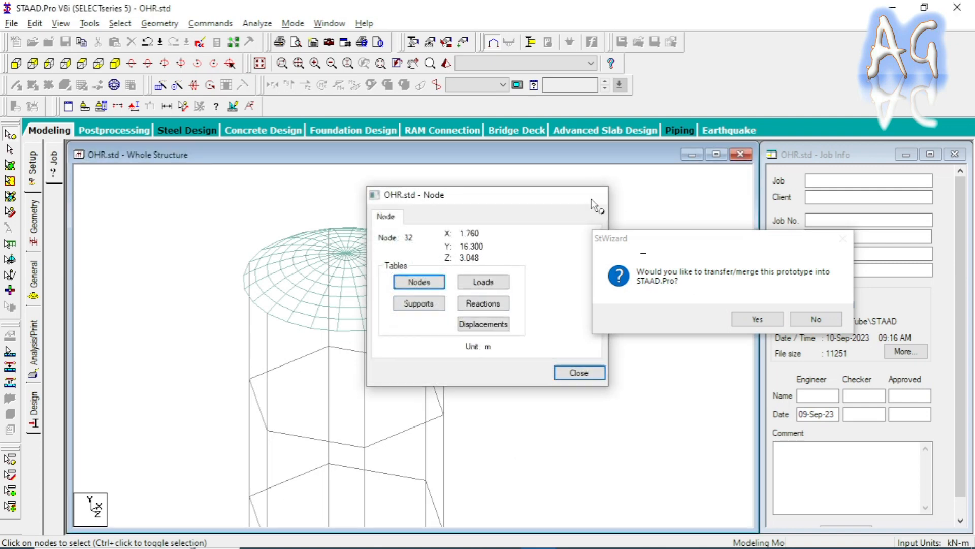
Merge the sloping wall prototype into the STAAD.Pro model with a Y offset of 16.3 m, ignoring duplicate nodes.
{"action": "left_click", "coordinate": [752, 320]}
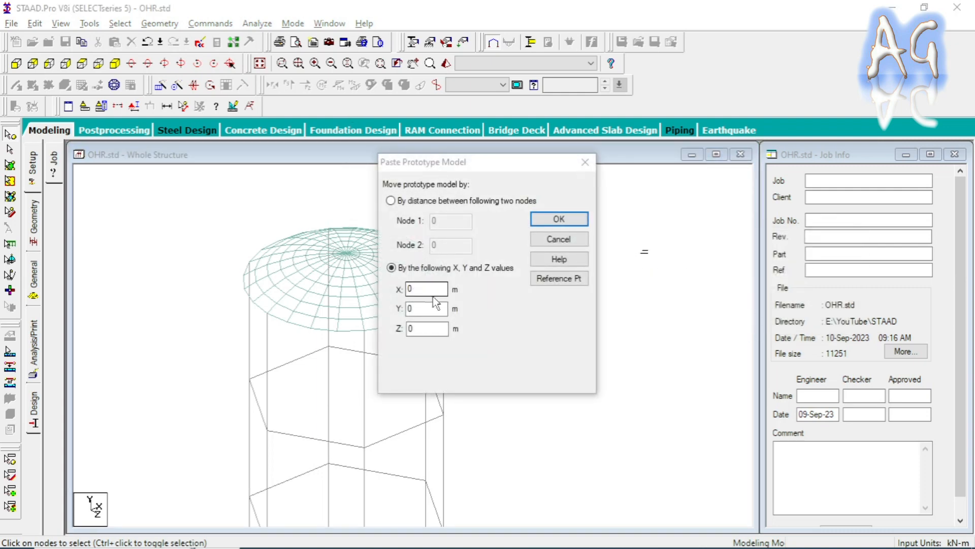
{"action": "double_click", "coordinate": [420, 307]}
{"action": "type", "text": "16.3"}
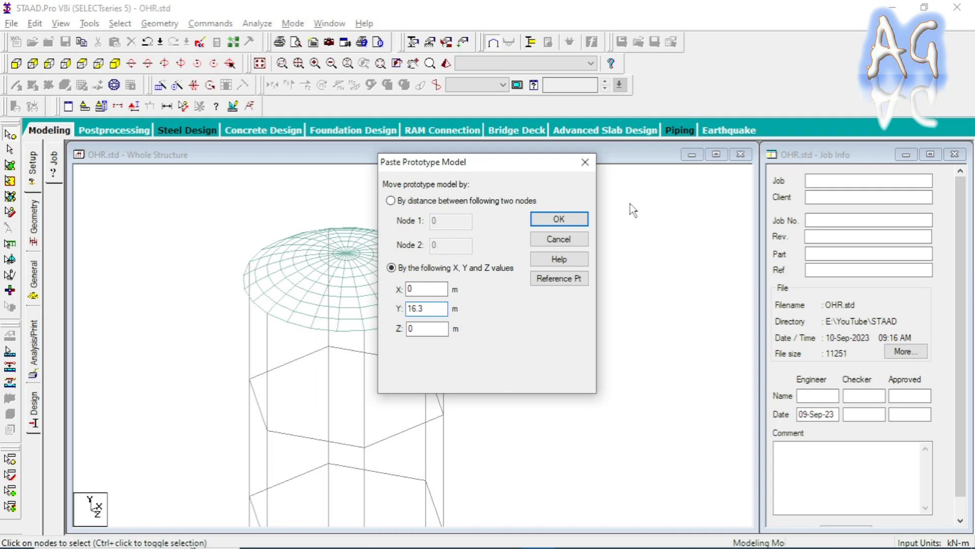
{"action": "left_click", "coordinate": [552, 223]}
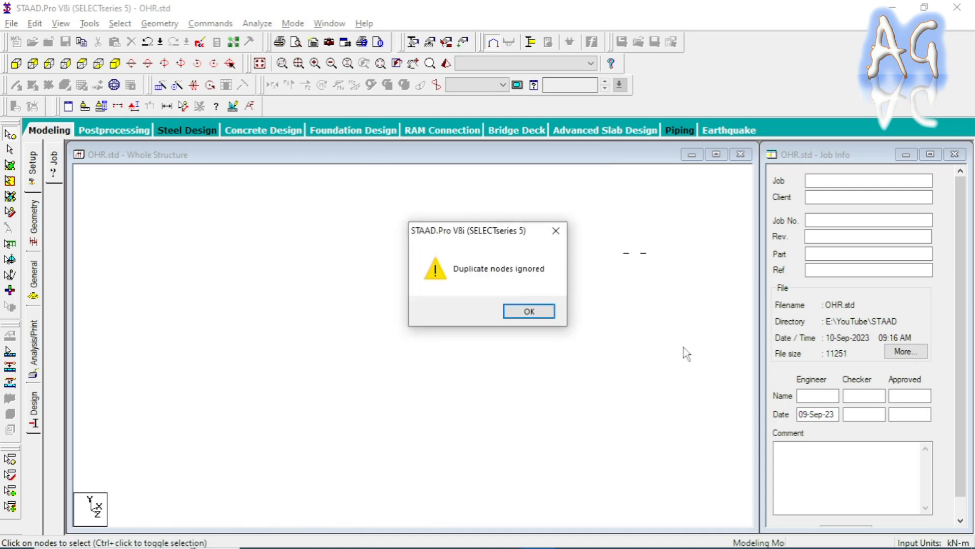
{"action": "left_click", "coordinate": [526, 310]}
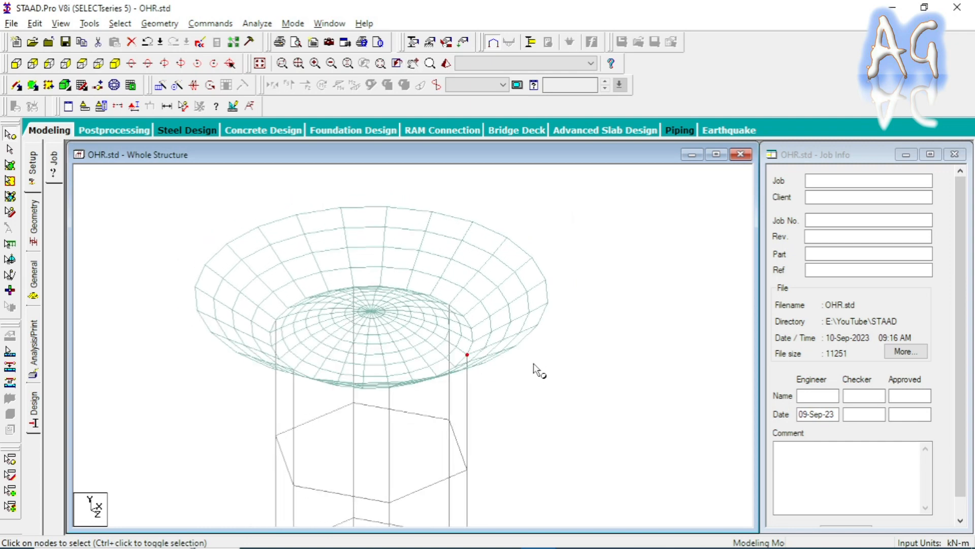
Examine how the sloping wall meets the dome and columns, from above and in the front view.
{"action": "key", "text": "Up"}
{"action": "key", "text": "Down"}
{"action": "key", "text": "Down"}
{"action": "key", "text": "Down"}
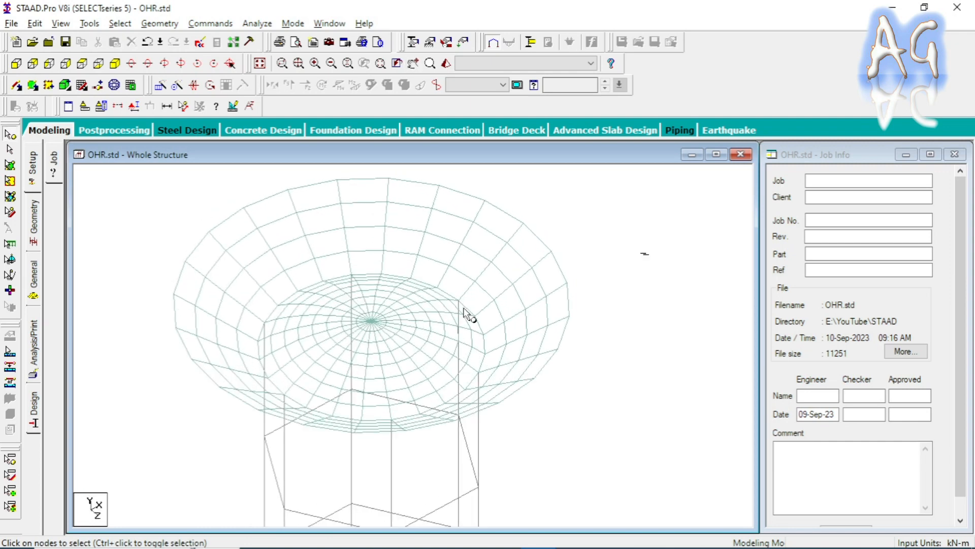
{"action": "key", "text": "Down"}
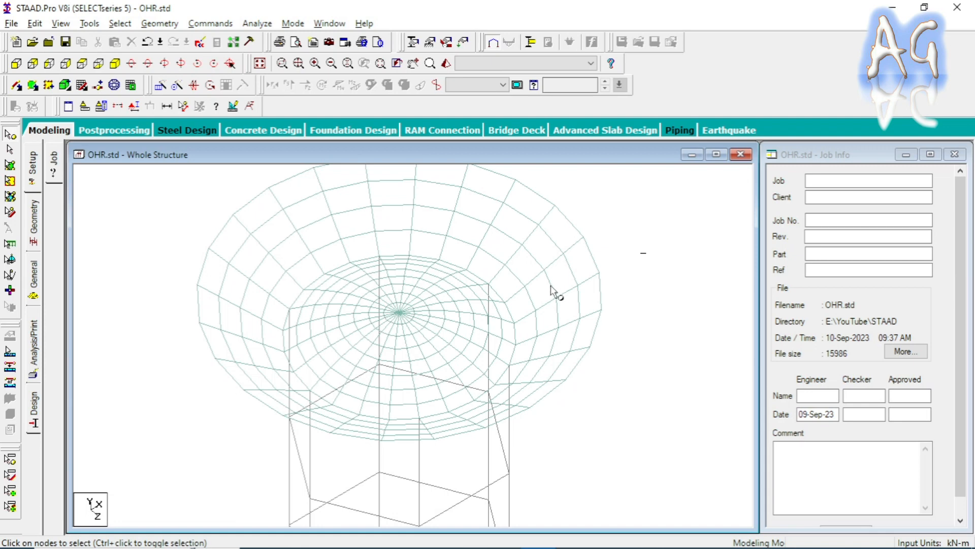
{"action": "middle_click_drag", "start_coordinate": [548, 285], "coordinate": [538, 303]}
{"action": "scroll", "coordinate": [537, 304], "scroll_direction": "down", "scroll_amount": 2}
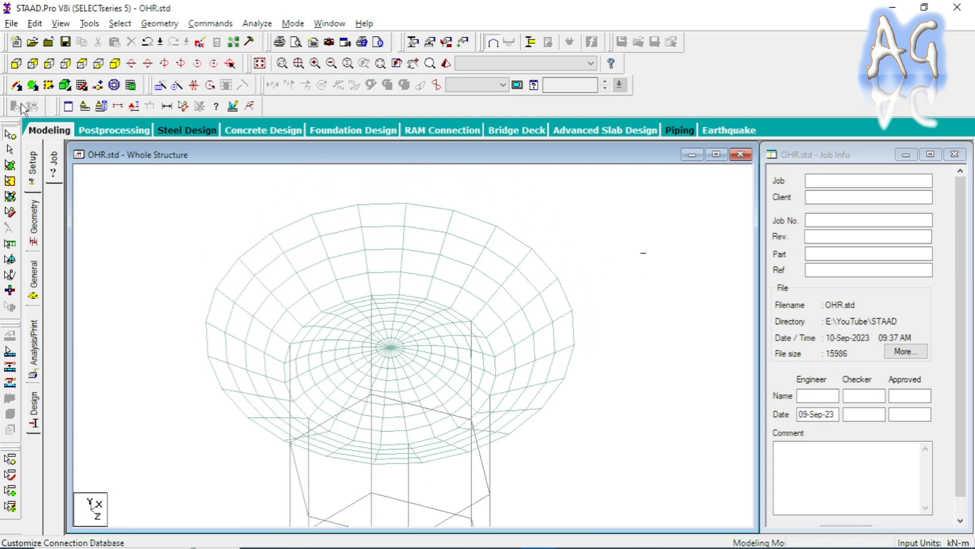
{"action": "scroll", "coordinate": [413, 315], "scroll_direction": "down", "scroll_amount": 1}
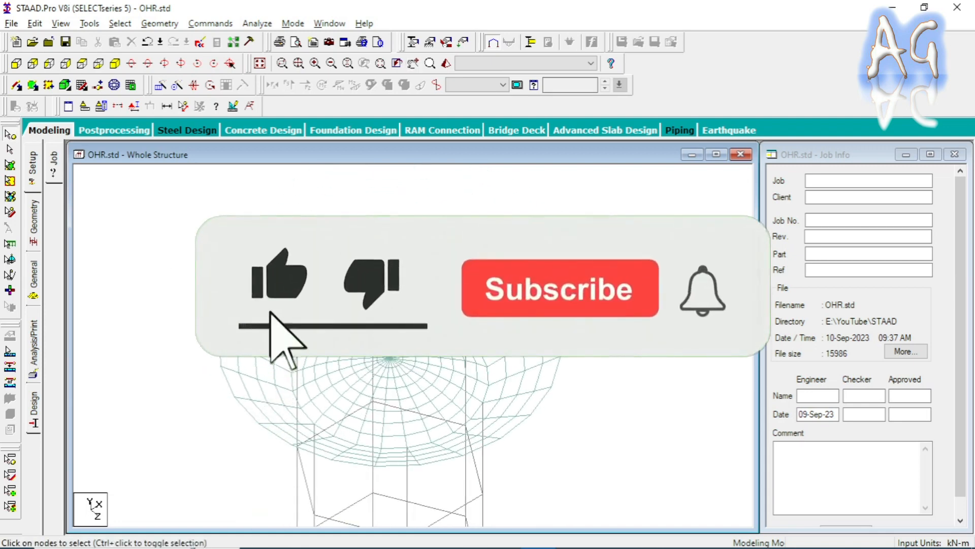
{"action": "left_click", "coordinate": [17, 63]}
{"action": "scroll", "coordinate": [501, 258], "scroll_direction": "down", "scroll_amount": 1}
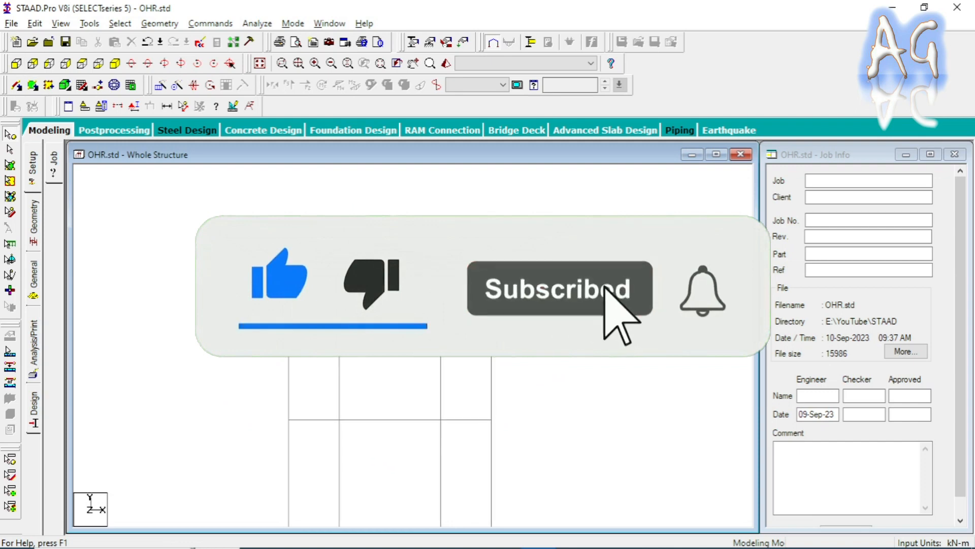
{"action": "middle_click_drag", "start_coordinate": [501, 258], "coordinate": [497, 326]}
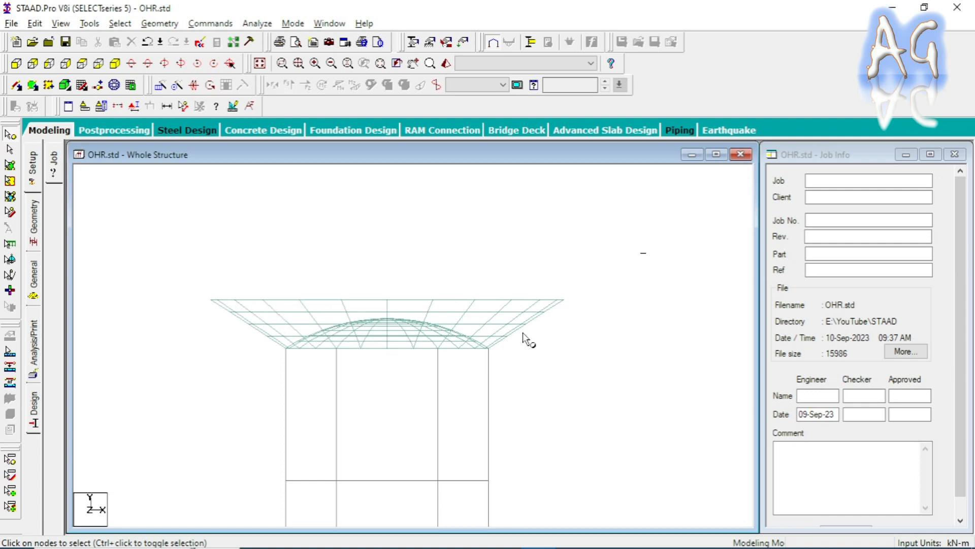
Select all the elements that are missing a property, the sloping wall plates above the bottom dome.
{"action": "left_click", "coordinate": [120, 23]}
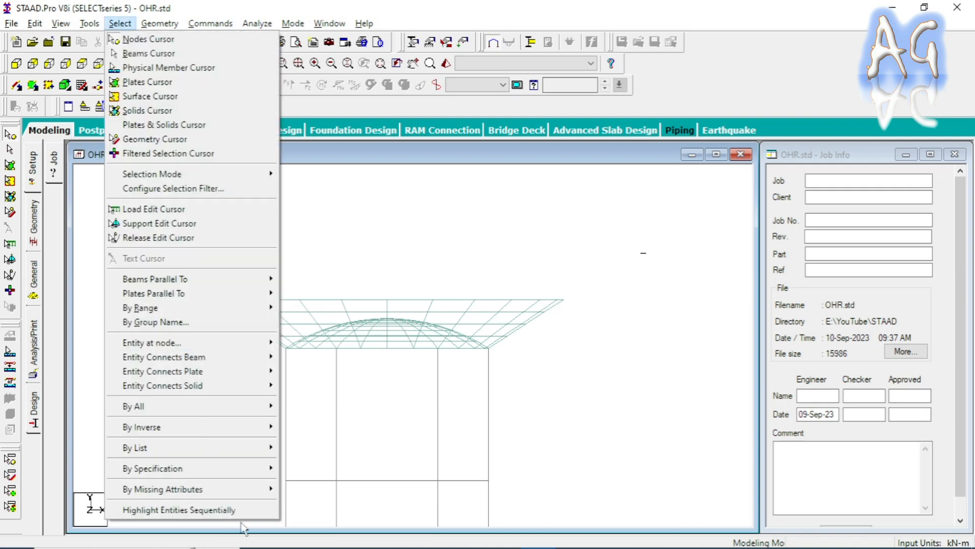
{"action": "mouse_move", "coordinate": [254, 474]}
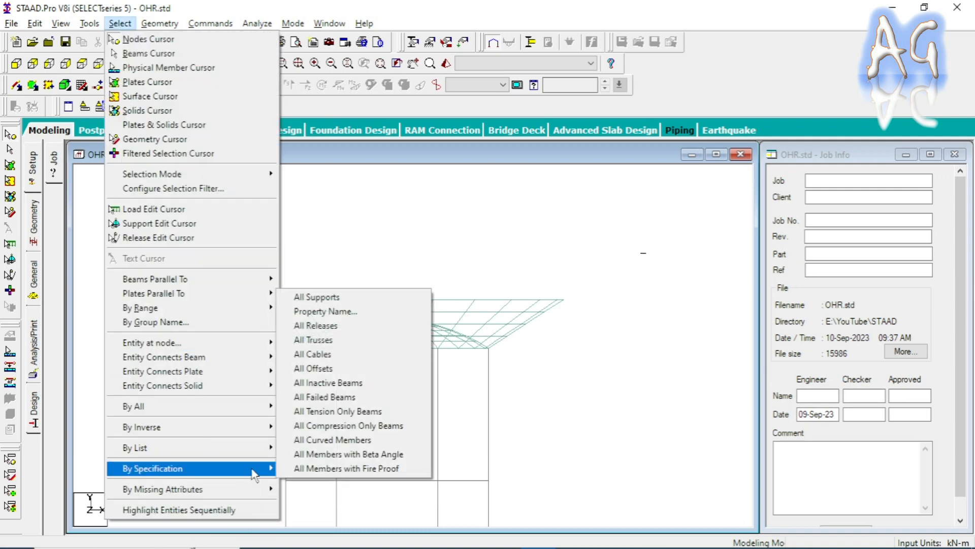
{"action": "mouse_move", "coordinate": [254, 496]}
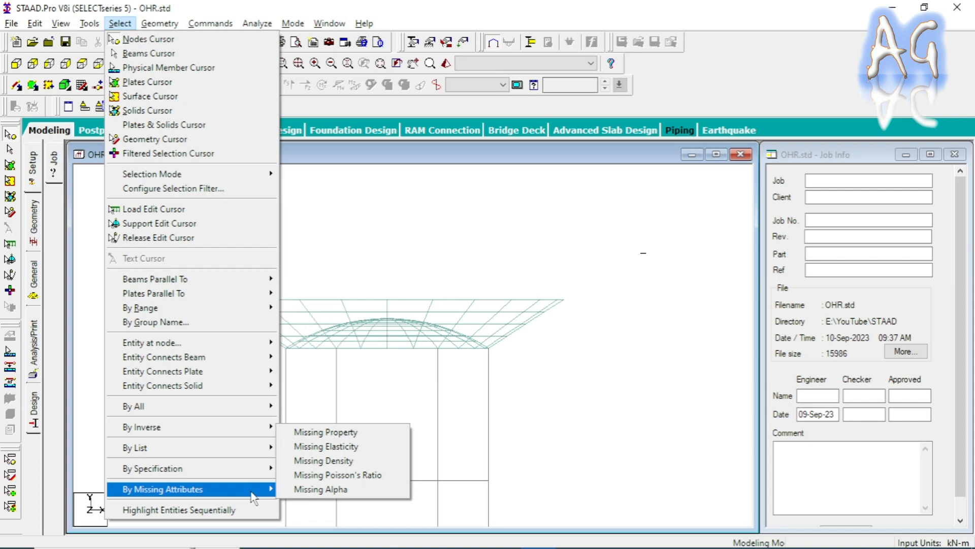
{"action": "left_click", "coordinate": [364, 433]}
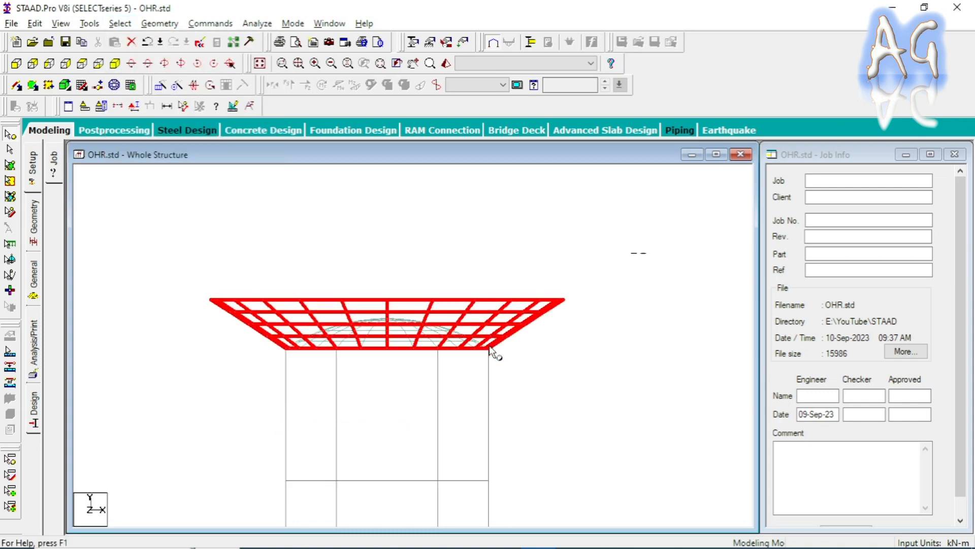
Examine the selected sloping wall plates in an isometric view, rotating the model to several angles.
{"action": "left_click", "coordinate": [115, 63]}
{"action": "key", "text": "Right"}
{"action": "key", "text": "Right"}
{"action": "key", "text": "Right"}
{"action": "key", "text": "Right"}
{"action": "key", "text": "Right"}
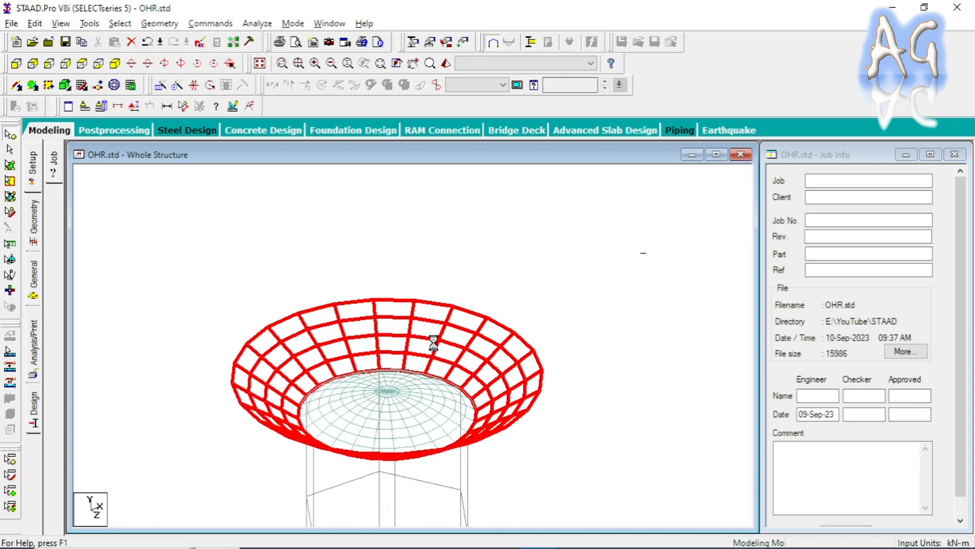
{"action": "key", "text": "Up"}
{"action": "key", "text": "Up"}
{"action": "key", "text": "Up"}
{"action": "key", "text": "Up"}
{"action": "key", "text": "Down"}
{"action": "key", "text": "Down"}
{"action": "key", "text": "Right"}
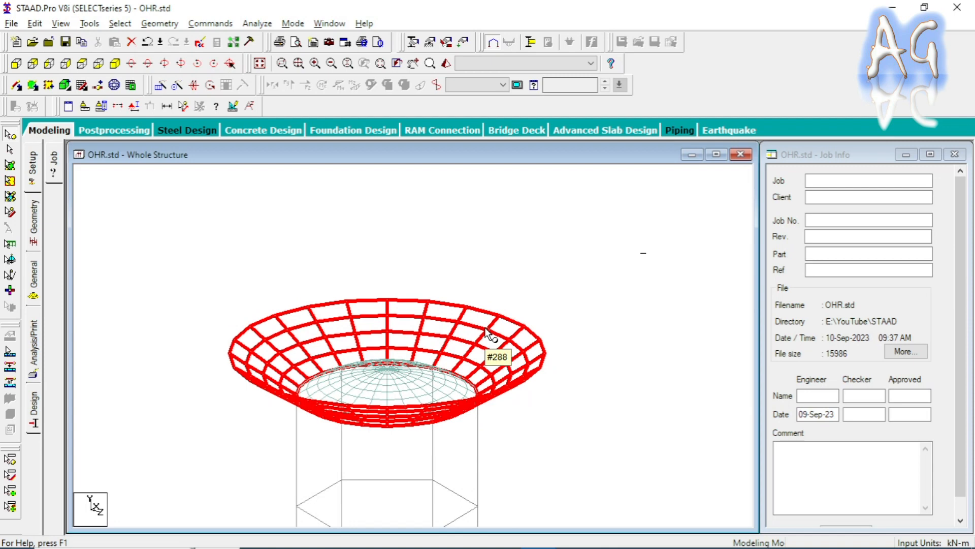
Create a plate group named CON_SLAB and associate it with the selected sloping wall plates.
{"action": "left_click_drag", "start_coordinate": [124, 181], "coordinate": [664, 136]}
{"action": "left_click", "coordinate": [773, 164]}
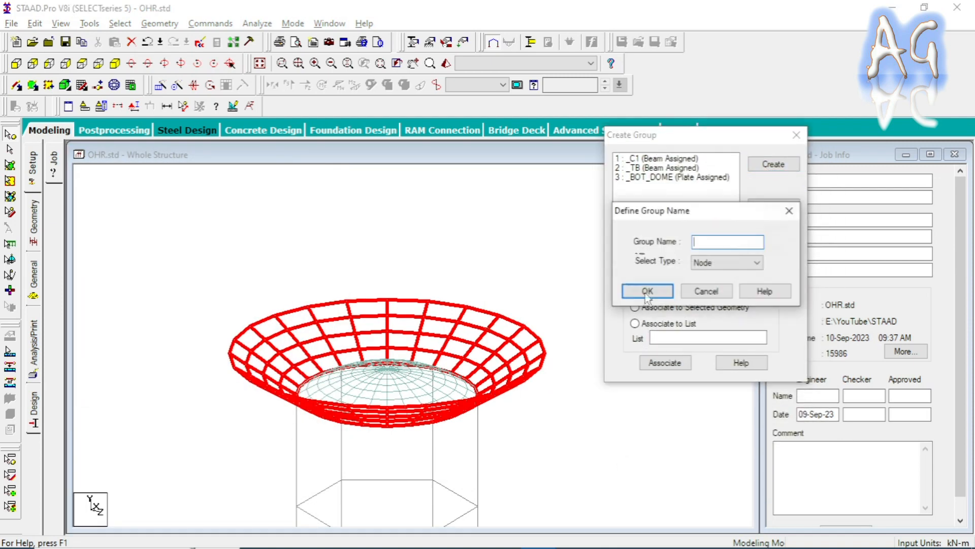
{"action": "type", "text": "CON_SLAB"}
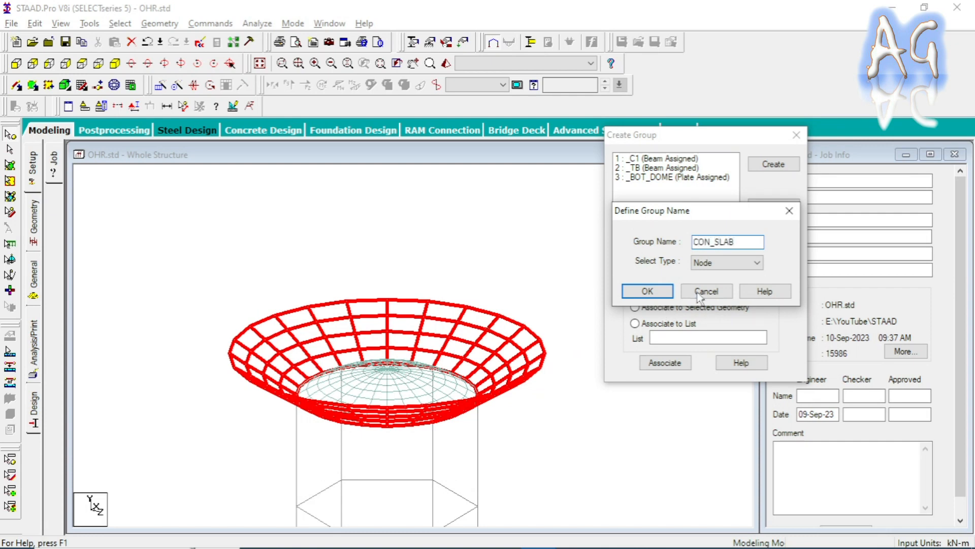
{"action": "left_click", "coordinate": [716, 263]}
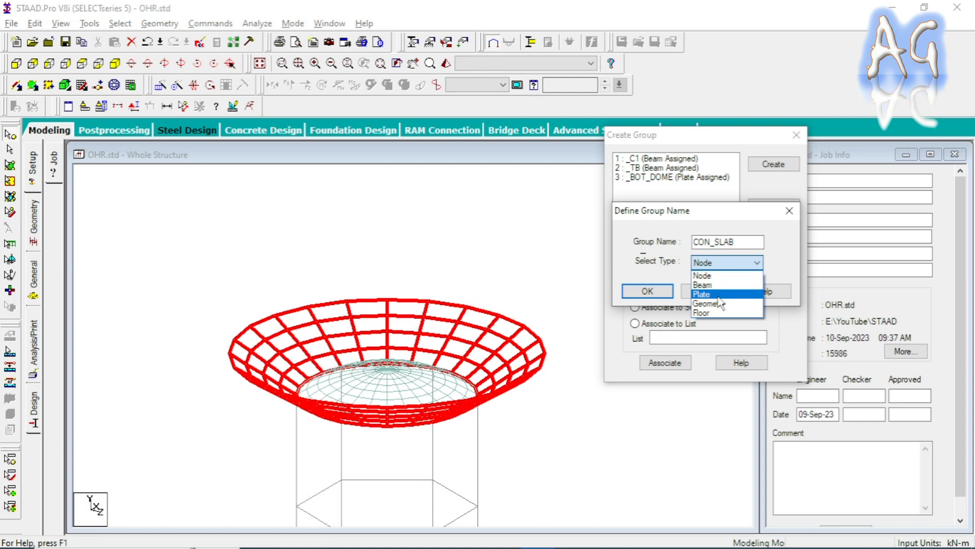
{"action": "left_click", "coordinate": [718, 296]}
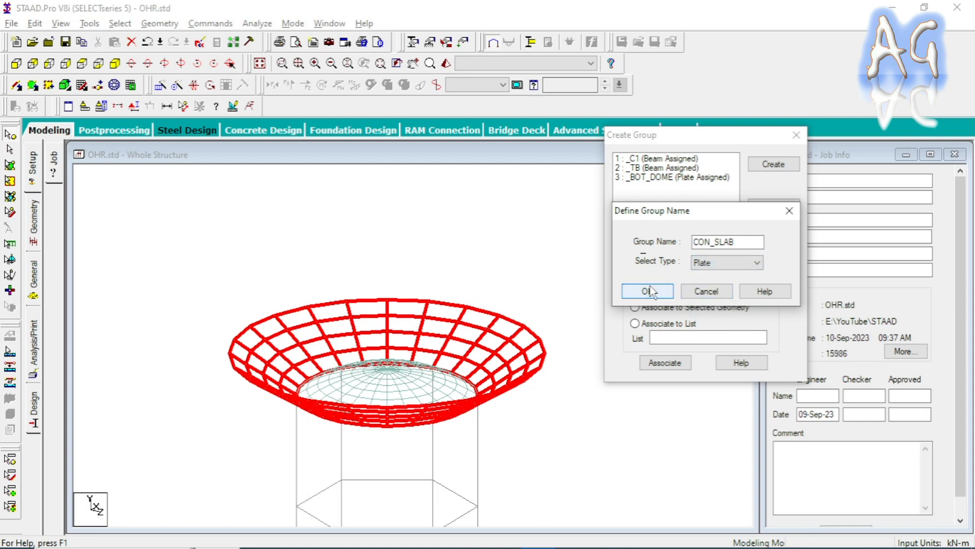
{"action": "left_click", "coordinate": [647, 291]}
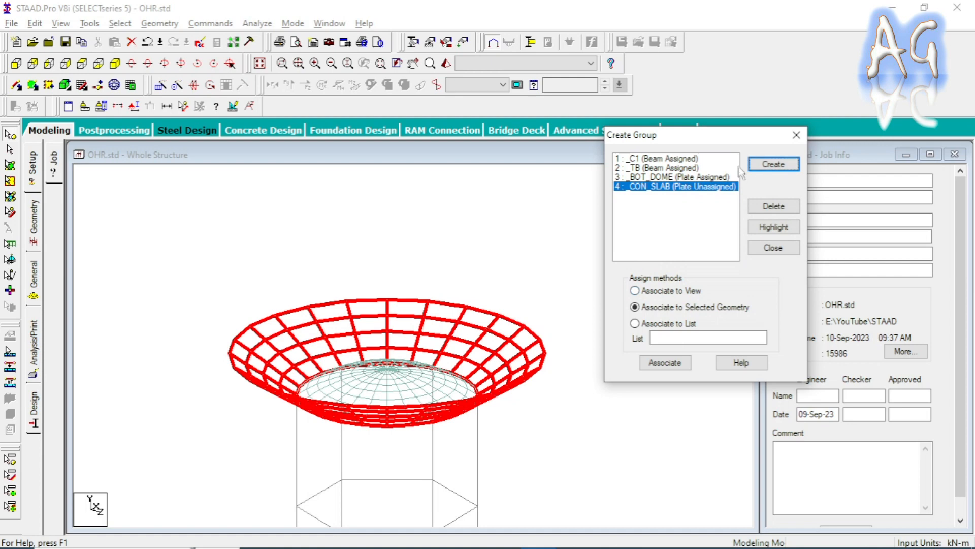
{"action": "left_click", "coordinate": [666, 362]}
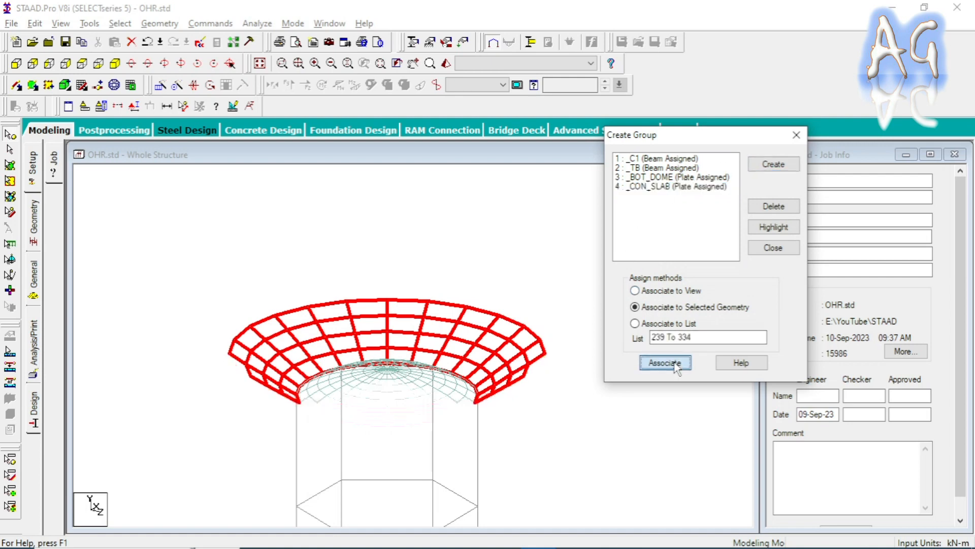
Highlight the CON_SLAB group to check its plates in the model and close the group dialog.
{"action": "left_click_drag", "start_coordinate": [677, 135], "coordinate": [741, 158]}
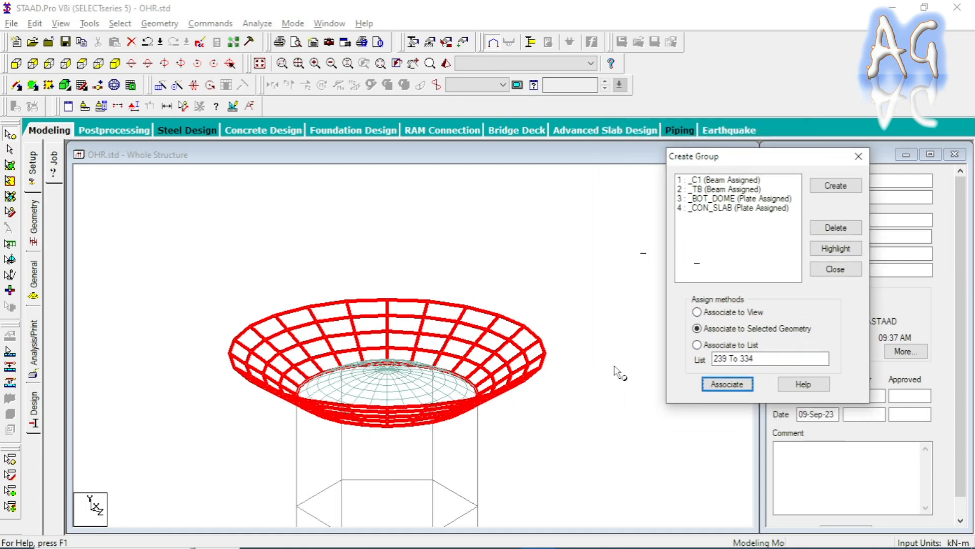
{"action": "left_click", "coordinate": [739, 198]}
{"action": "left_click", "coordinate": [729, 209]}
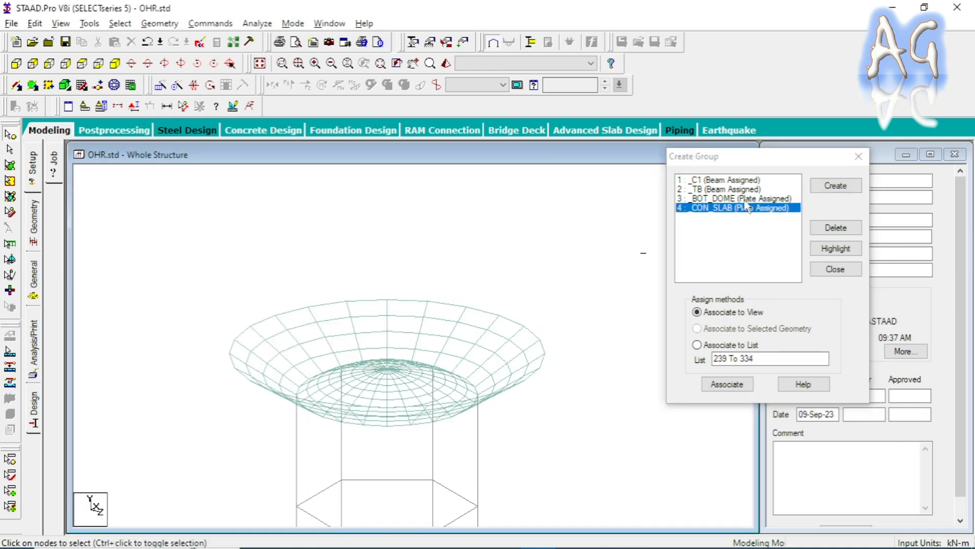
{"action": "left_click", "coordinate": [836, 249]}
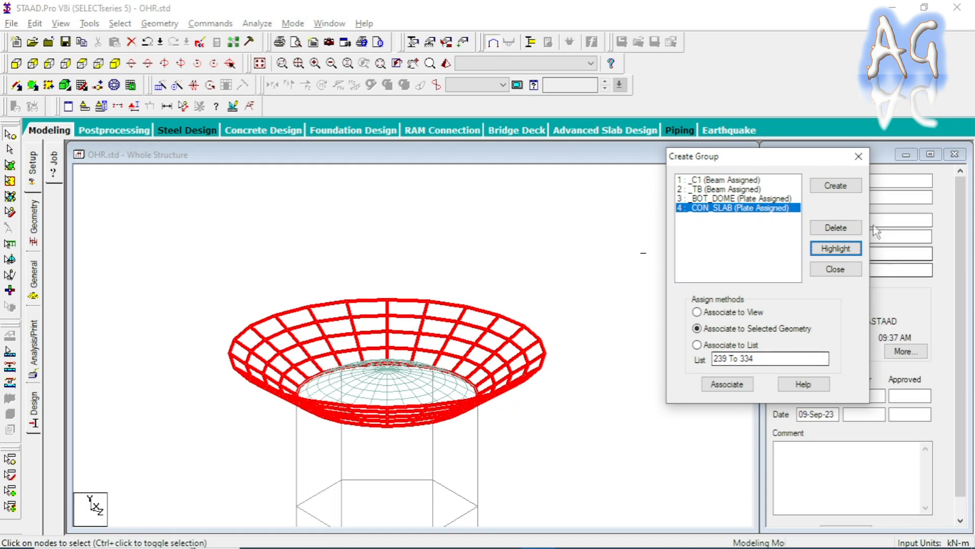
{"action": "left_click", "coordinate": [860, 158]}
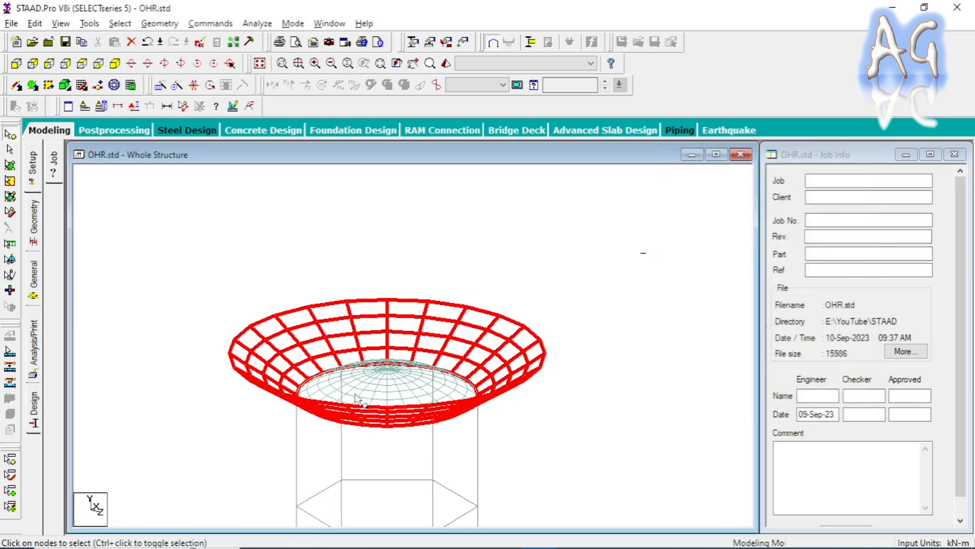
Open the section properties and check the sloping wall's thickness in the OHR drawing in Foxit PDF Editor.
{"action": "left_click", "coordinate": [413, 42]}
{"action": "left_click_drag", "start_coordinate": [107, 41], "coordinate": [785, 77]}
{"action": "left_click", "coordinate": [574, 538]}
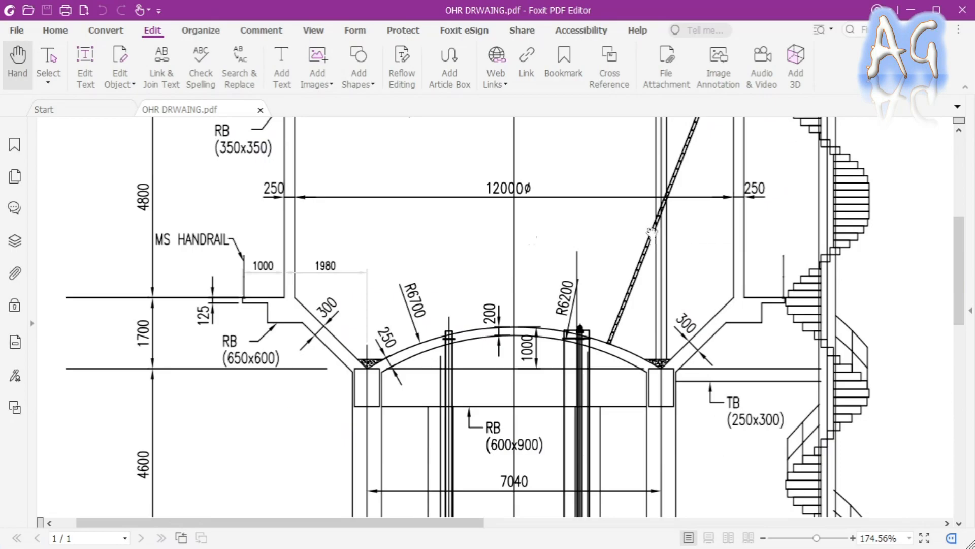
{"action": "key", "text": "alt+Tab"}
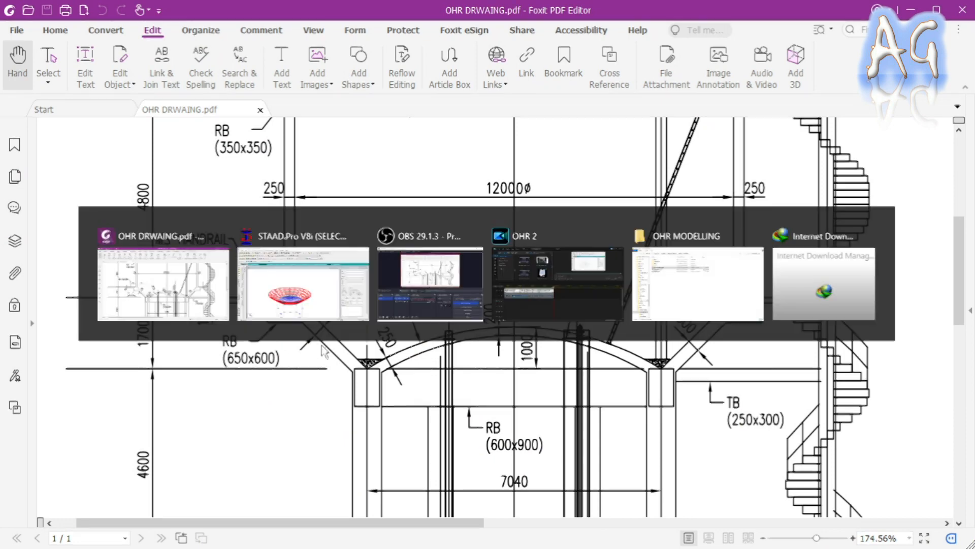
Define a 0.3 m concrete plate thickness in STAAD.Pro, assign it to the selected sloping wall plates, and close the properties.
{"action": "left_click", "coordinate": [794, 272]}
{"action": "left_click", "coordinate": [604, 223]}
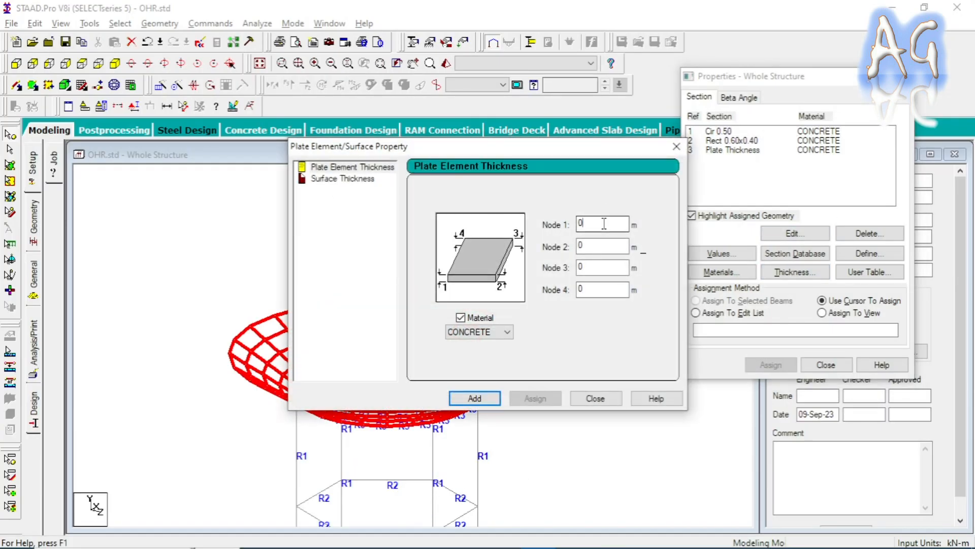
{"action": "type", "text": "0.3"}
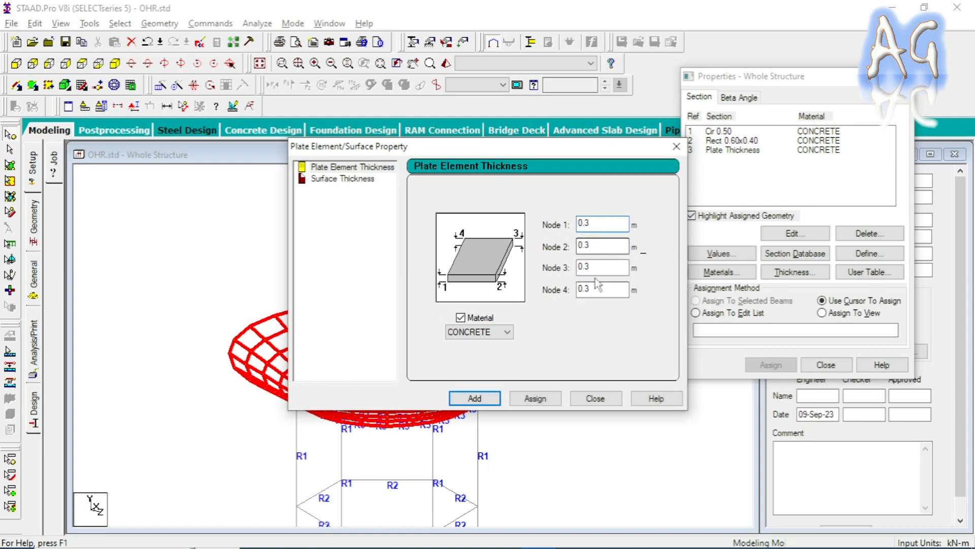
{"action": "left_click", "coordinate": [547, 401]}
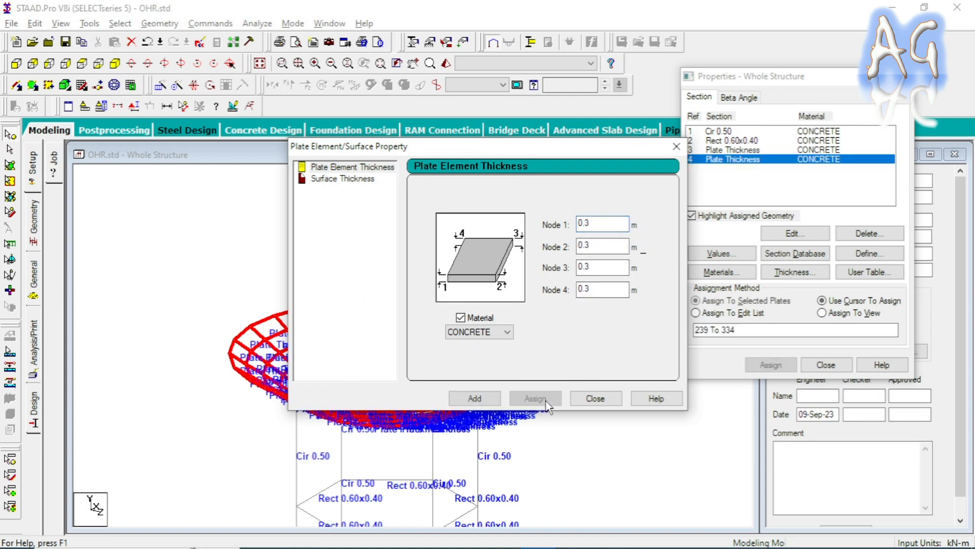
{"action": "left_click", "coordinate": [598, 399]}
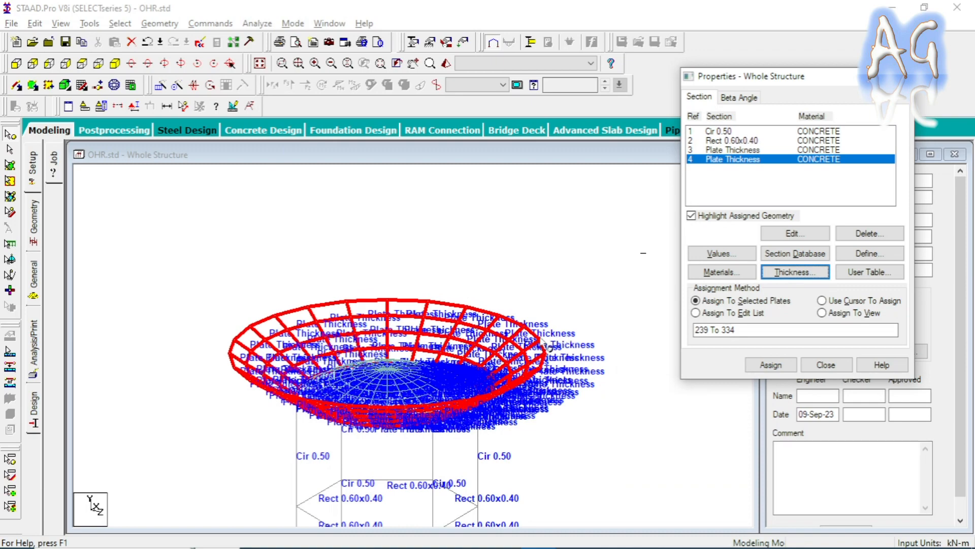
{"action": "left_click", "coordinate": [840, 369]}
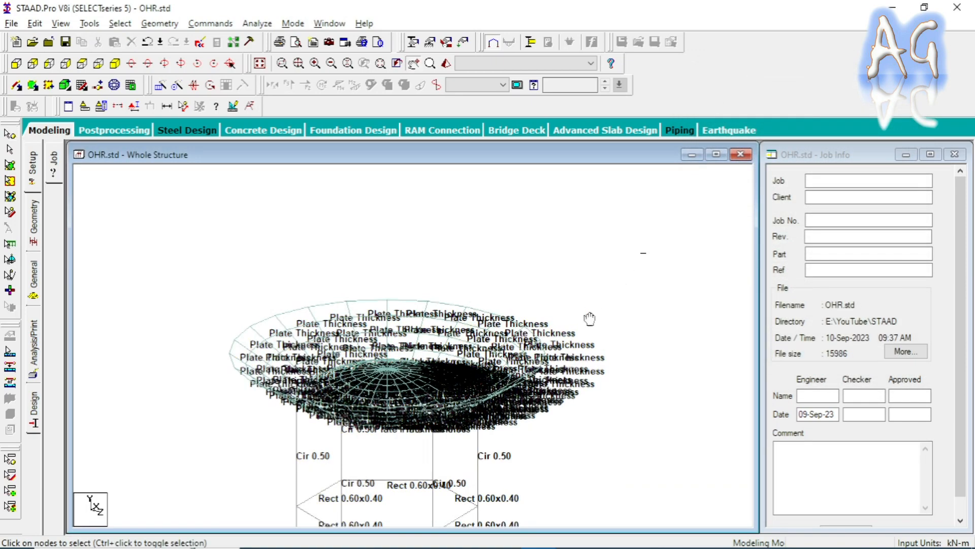
Inspect the columns, dome and sloping wall together in the 3D rendered view from different angles.
{"action": "middle_click_drag", "start_coordinate": [590, 321], "coordinate": [582, 265]}
{"action": "scroll", "coordinate": [571, 255], "scroll_direction": "down", "scroll_amount": 1}
{"action": "middle_click_drag", "start_coordinate": [560, 313], "coordinate": [562, 258]}
{"action": "scroll", "coordinate": [562, 269], "scroll_direction": "down", "scroll_amount": 1}
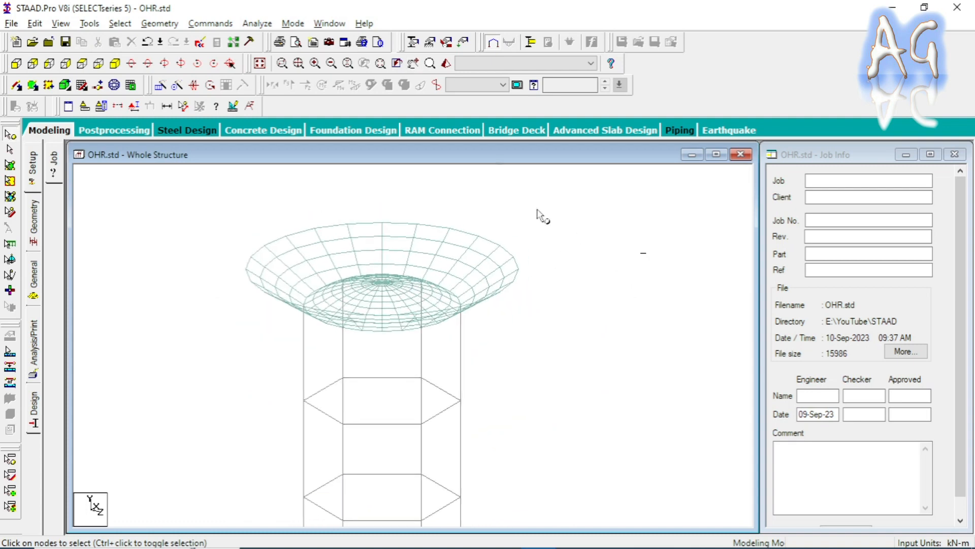
{"action": "left_click", "coordinate": [447, 63]}
{"action": "left_click_drag", "start_coordinate": [457, 298], "coordinate": [515, 312]}
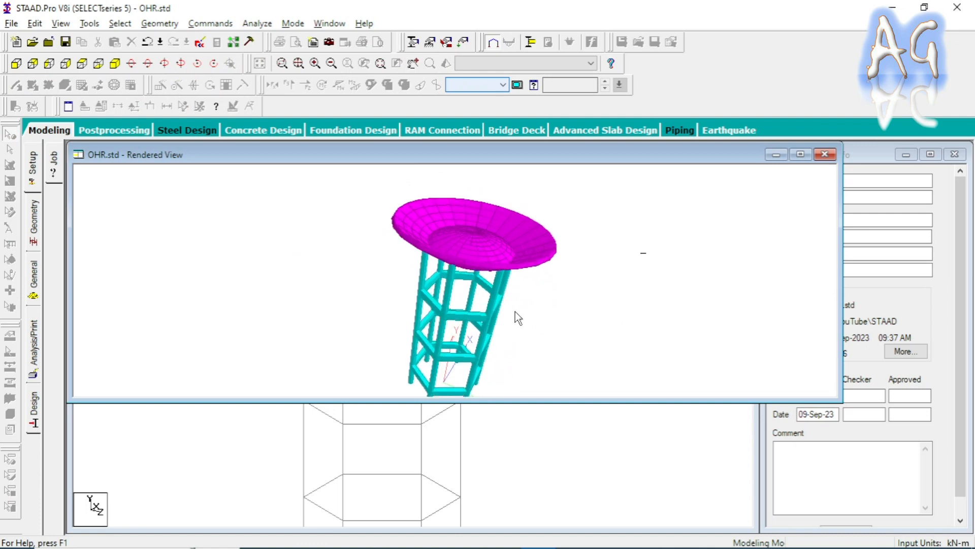
{"action": "mouse_move", "coordinate": [506, 265]}
{"action": "left_mouse_down"}
{"action": "mouse_move", "coordinate": [514, 309]}
{"action": "mouse_move", "coordinate": [544, 335]}
{"action": "mouse_move", "coordinate": [502, 251]}
{"action": "left_mouse_up"}
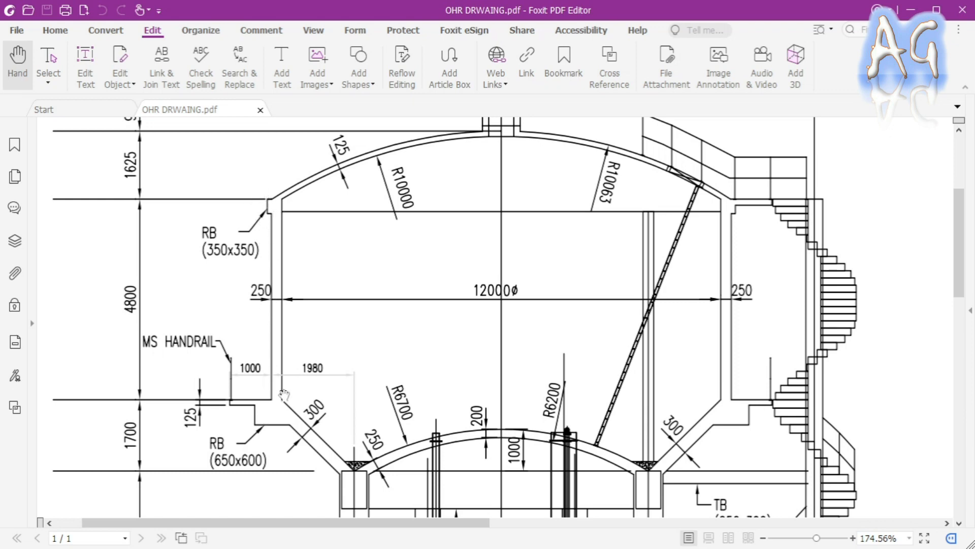
Read the vertical wall's height, diameter and thickness above the sloping wall in the OHR drawing.
{"action": "scroll", "coordinate": [203, 429], "scroll_direction": "down", "scroll_amount": 2}
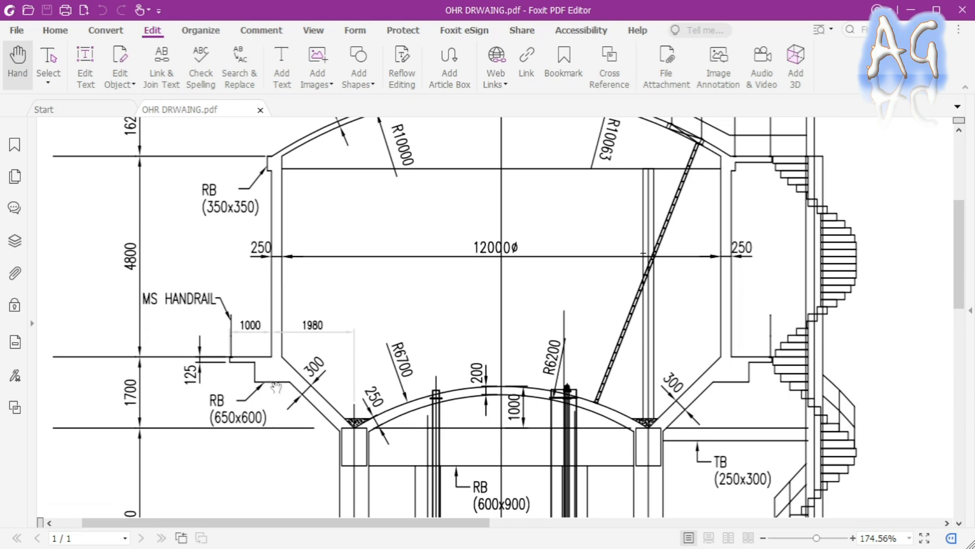
{"action": "scroll", "coordinate": [282, 376], "scroll_direction": "down", "scroll_amount": 1}
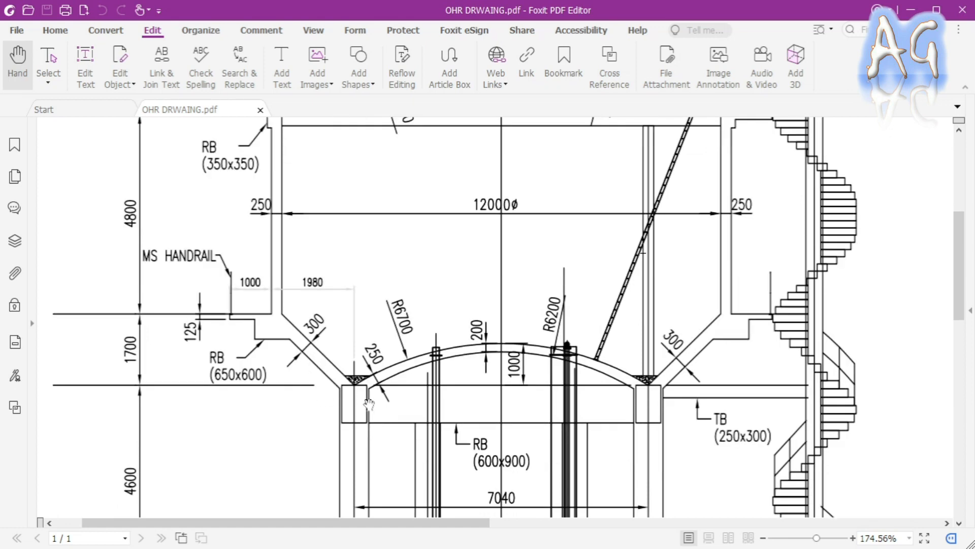
{"action": "scroll", "coordinate": [305, 364], "scroll_direction": "up", "scroll_amount": 1}
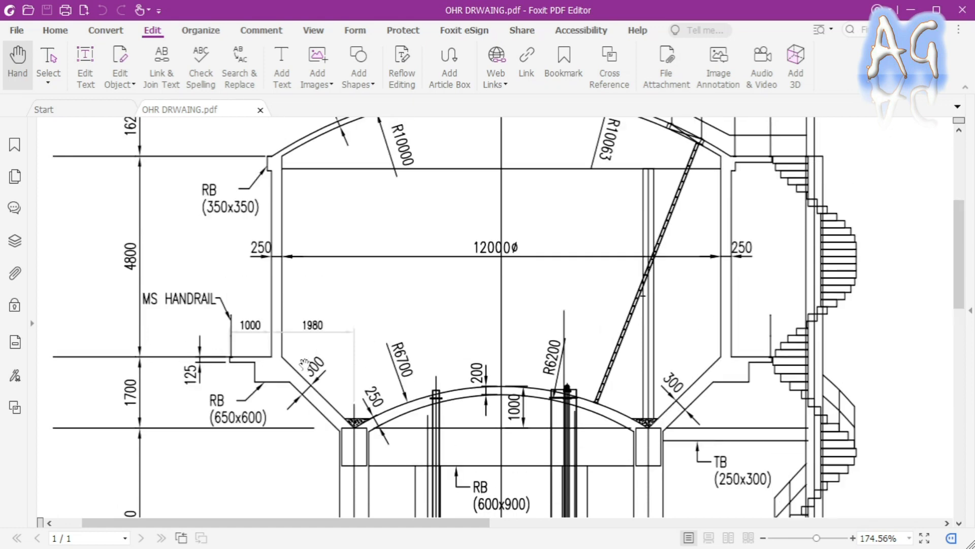
{"action": "scroll", "coordinate": [211, 315], "scroll_direction": "up", "scroll_amount": 1}
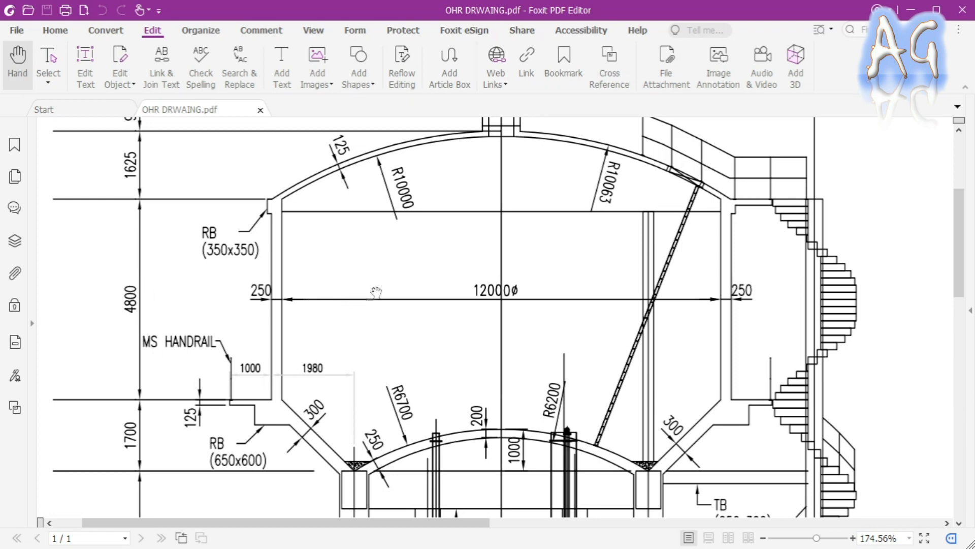
Run the Structure Wizard in STAAD.Pro and open the parameters of the Cylindrical Surface plate model.
{"action": "key", "text": "alt+Tab"}
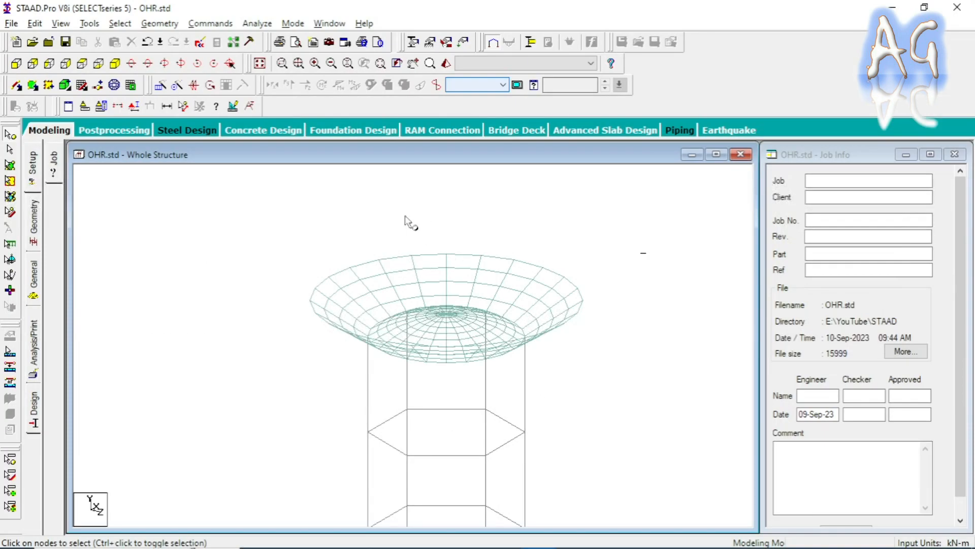
{"action": "left_click", "coordinate": [159, 23]}
{"action": "left_click", "coordinate": [255, 457]}
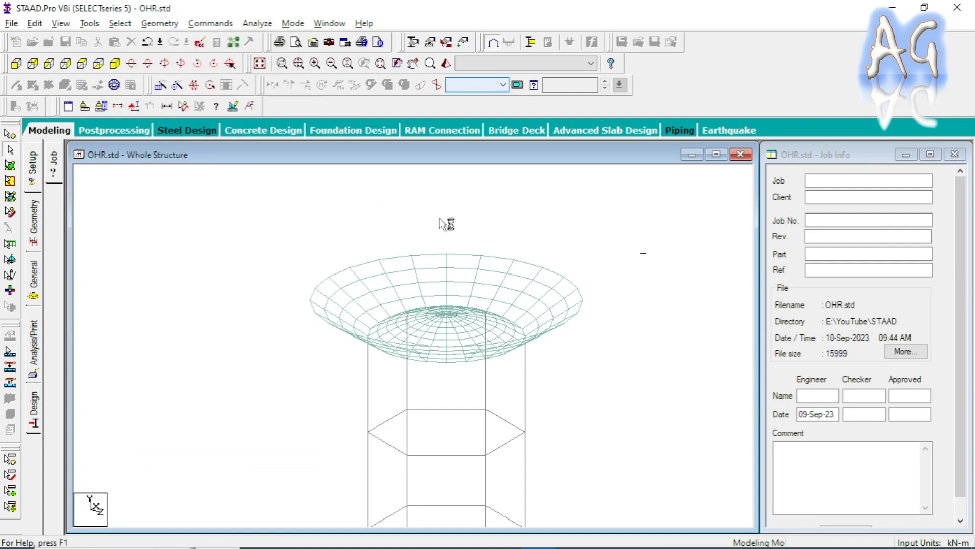
{"action": "left_click", "coordinate": [138, 126]}
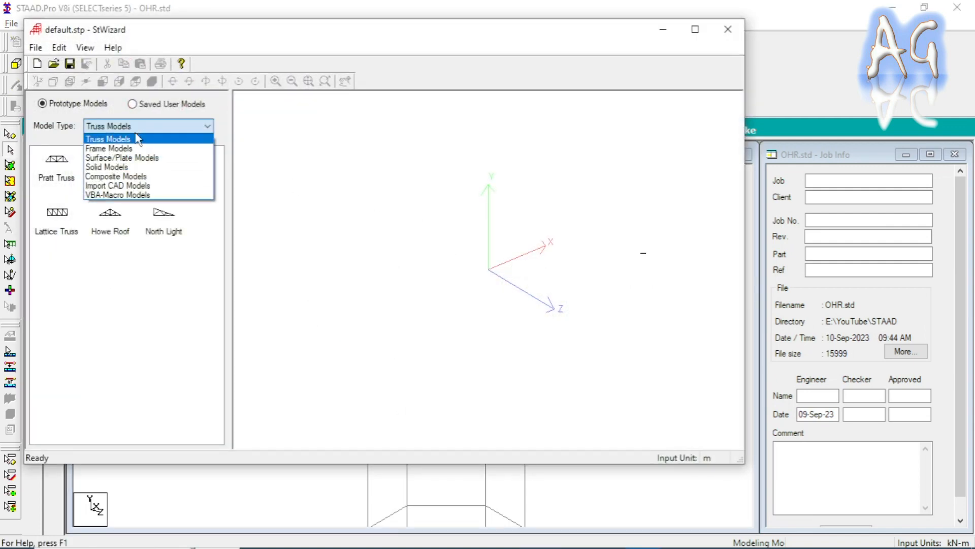
{"action": "left_click", "coordinate": [140, 158]}
{"action": "left_click", "coordinate": [55, 236]}
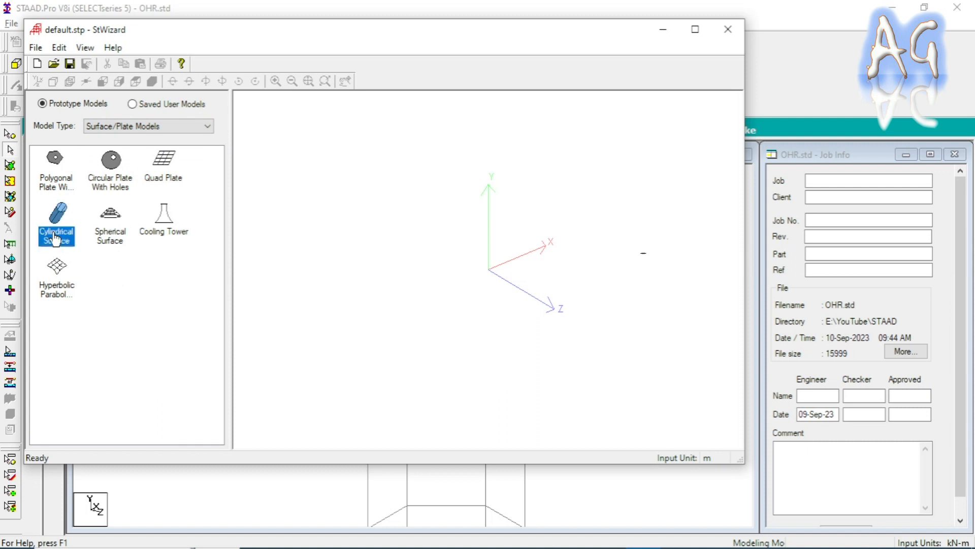
{"action": "double_click", "coordinate": [54, 238]}
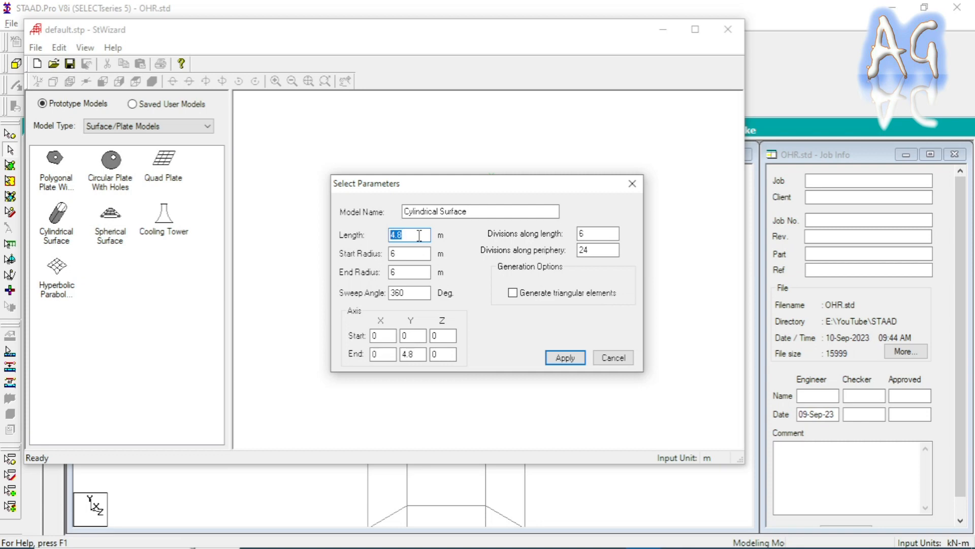
Generate the cylindrical surface with length 4.8 m, radius 6.125 m, 6 divisions along the length and 24 along the periphery.
{"action": "key", "text": "alt+Tab"}
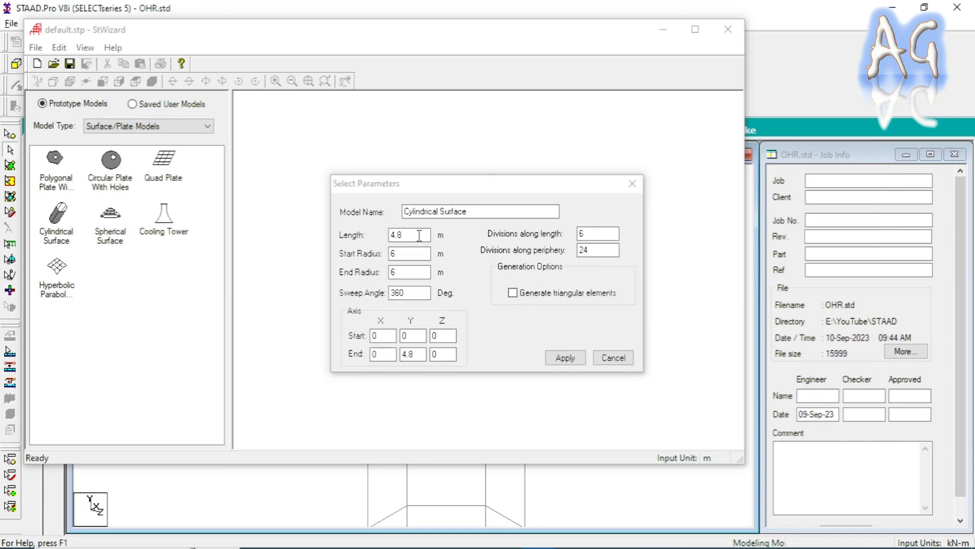
{"action": "left_click", "coordinate": [409, 257]}
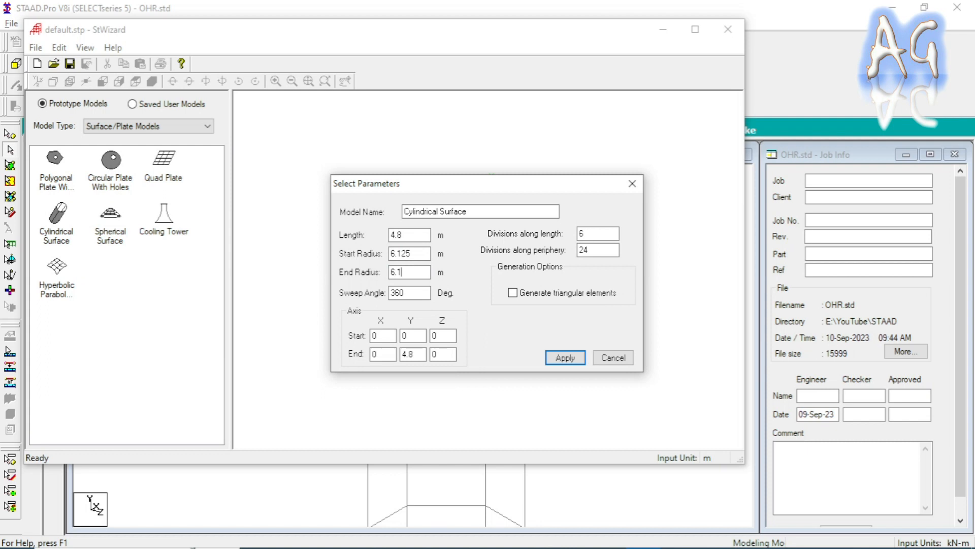
{"action": "left_click", "coordinate": [414, 272]}
{"action": "left_click", "coordinate": [599, 251]}
{"action": "left_click_drag", "start_coordinate": [599, 251], "coordinate": [490, 254]}
{"action": "left_click", "coordinate": [565, 358]}
{"action": "left_click_drag", "start_coordinate": [637, 305], "coordinate": [488, 222]}
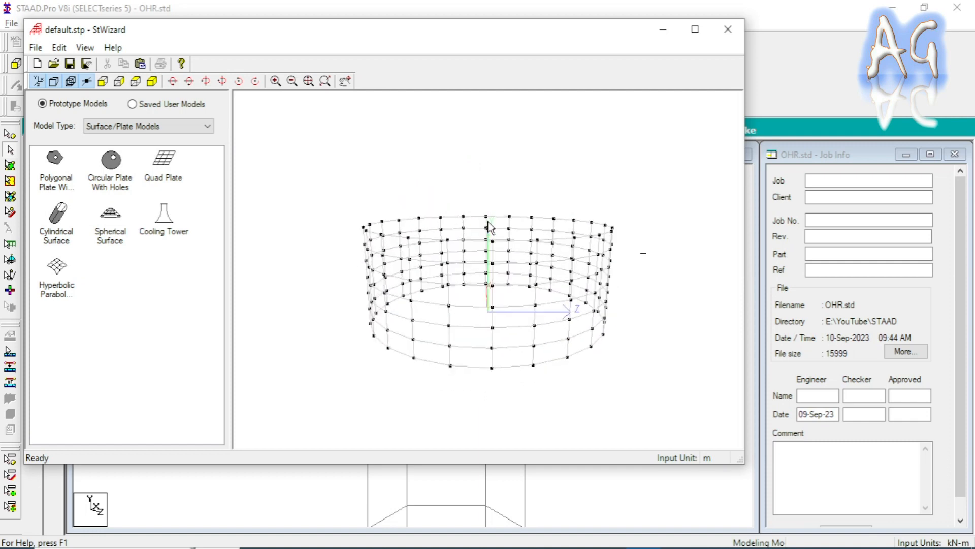
Close the wizard to begin the transfer and check the coordinates of a node on the sloping wall's top rim.
{"action": "left_click", "coordinate": [727, 30]}
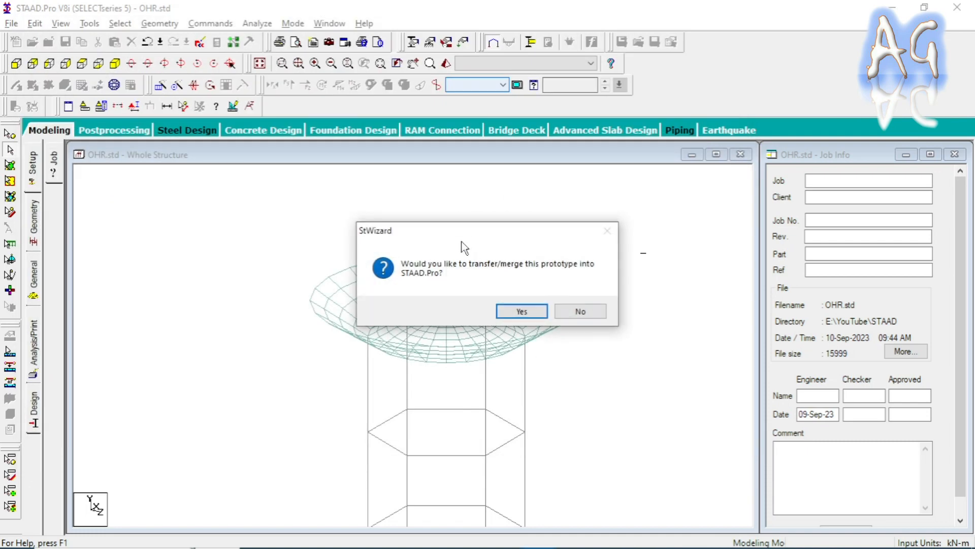
{"action": "left_click_drag", "start_coordinate": [463, 231], "coordinate": [683, 239]}
{"action": "left_click", "coordinate": [113, 199]}
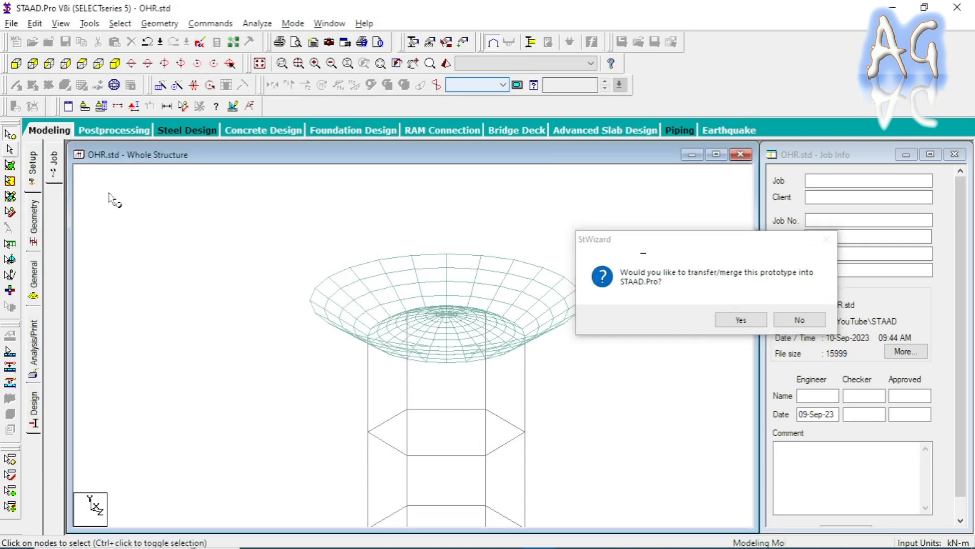
{"action": "double_click", "coordinate": [413, 259]}
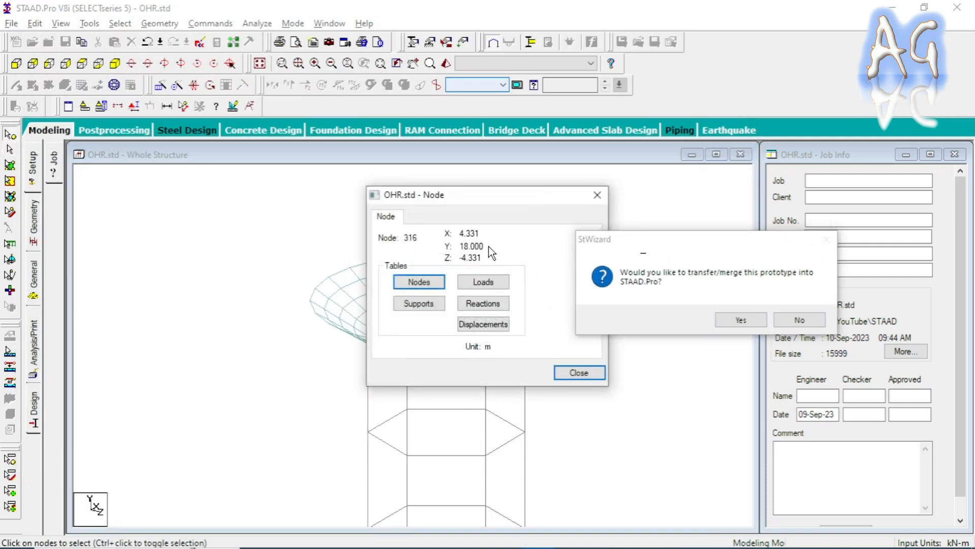
{"action": "left_click", "coordinate": [598, 195]}
Merge the cylinder prototype into the tank model with offsets X 0, Y 18 and Z 0 m.
{"action": "left_click", "coordinate": [742, 319]}
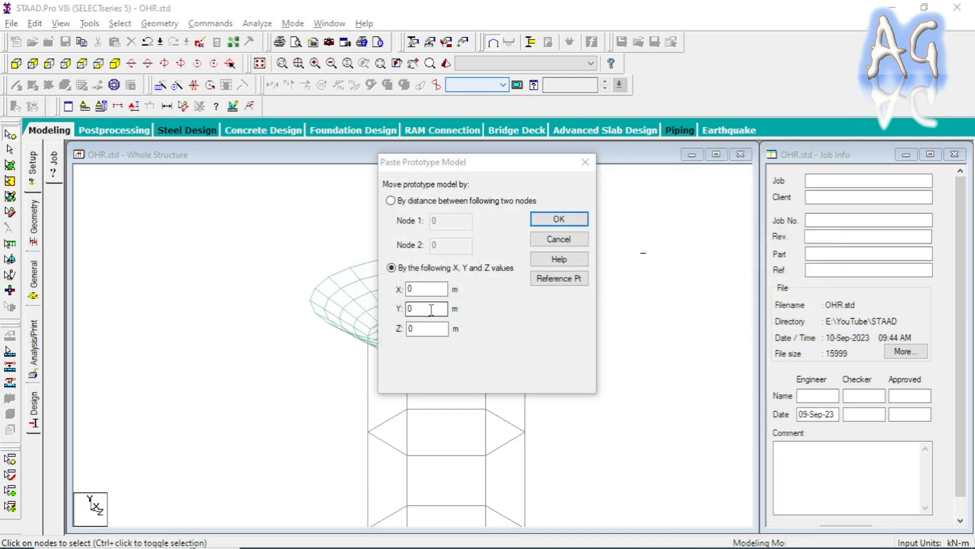
{"action": "double_click", "coordinate": [427, 308]}
{"action": "type", "text": "10"}
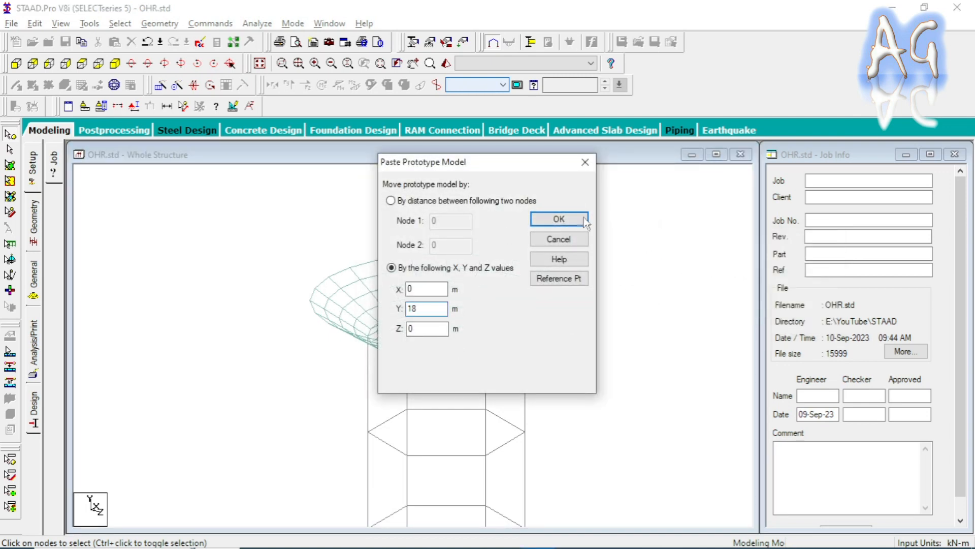
{"action": "left_click", "coordinate": [579, 219]}
{"action": "left_click", "coordinate": [520, 311]}
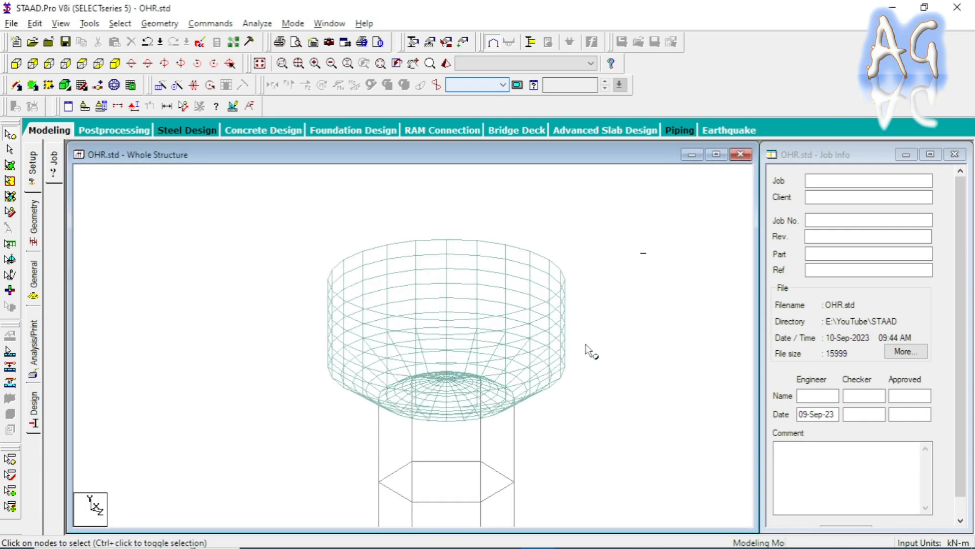
Inspect the cylindrical wall on top of the sloping wall from several angles in the wireframe and 3D rendered views.
{"action": "key", "text": "Up"}
{"action": "key", "text": "Up"}
{"action": "key", "text": "Right"}
{"action": "key", "text": "Right"}
{"action": "key", "text": "Right"}
{"action": "key", "text": "Right"}
{"action": "key", "text": "Right"}
{"action": "key", "text": "Down"}
{"action": "key", "text": "Down"}
{"action": "key", "text": "Down"}
{"action": "key", "text": "Down"}
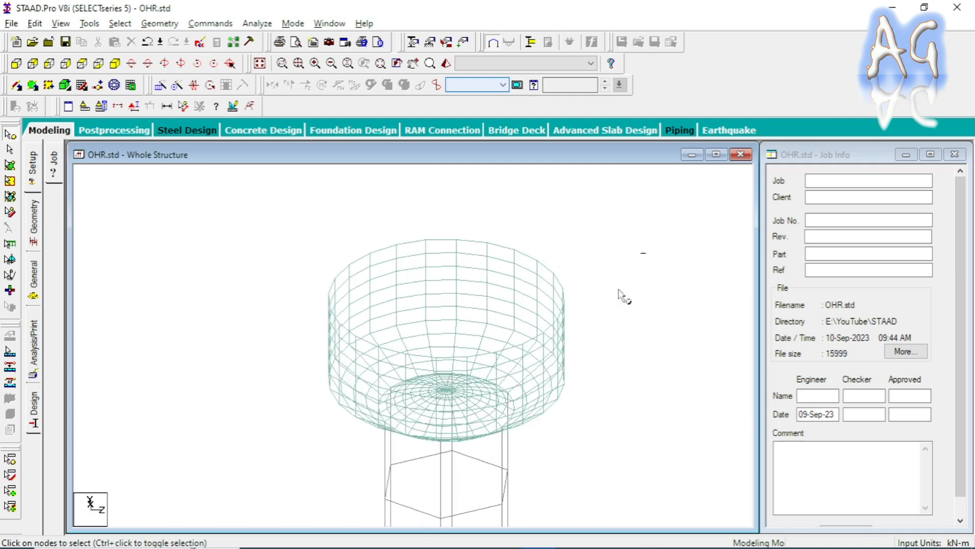
{"action": "left_click", "coordinate": [445, 63]}
{"action": "left_click_drag", "start_coordinate": [507, 312], "coordinate": [477, 300]}
{"action": "left_click", "coordinate": [844, 173]}
{"action": "scroll", "coordinate": [508, 345], "scroll_direction": "up", "scroll_amount": 3}
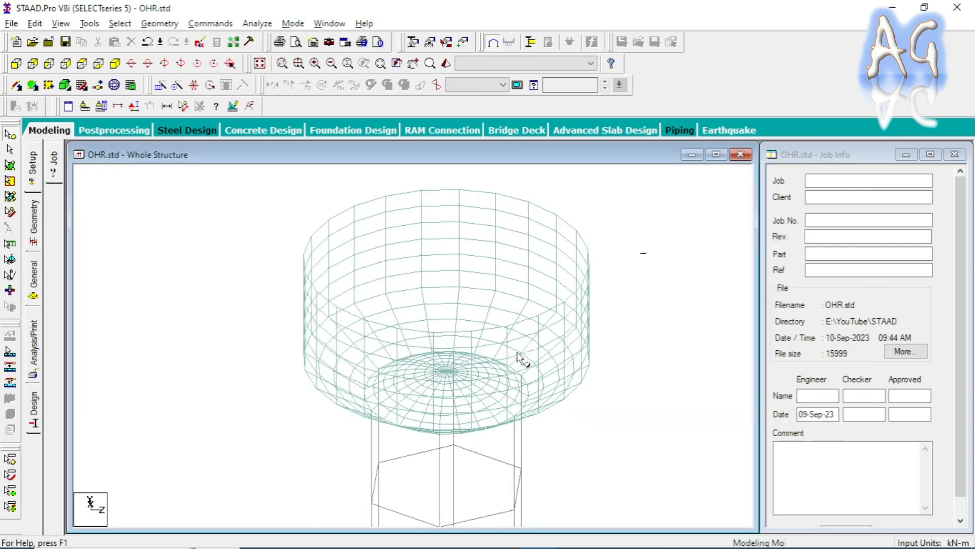
Select the cylindrical wall plates by their missing property.
{"action": "scroll", "coordinate": [510, 352], "scroll_direction": "up", "scroll_amount": 2}
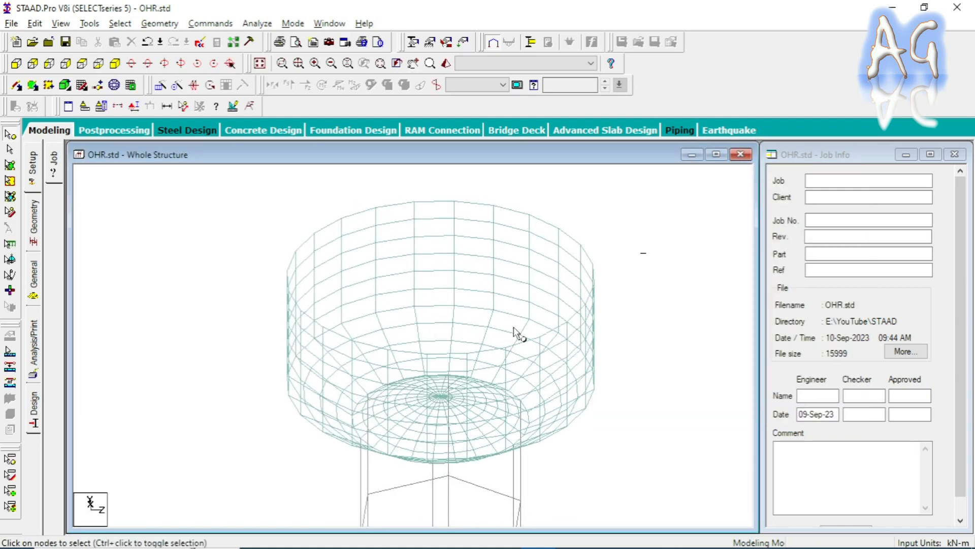
{"action": "scroll", "coordinate": [577, 360], "scroll_direction": "up", "scroll_amount": 3}
{"action": "key", "text": "Right"}
{"action": "key", "text": "Right"}
{"action": "key", "text": "Right"}
{"action": "key", "text": "Up"}
{"action": "key", "text": "Up"}
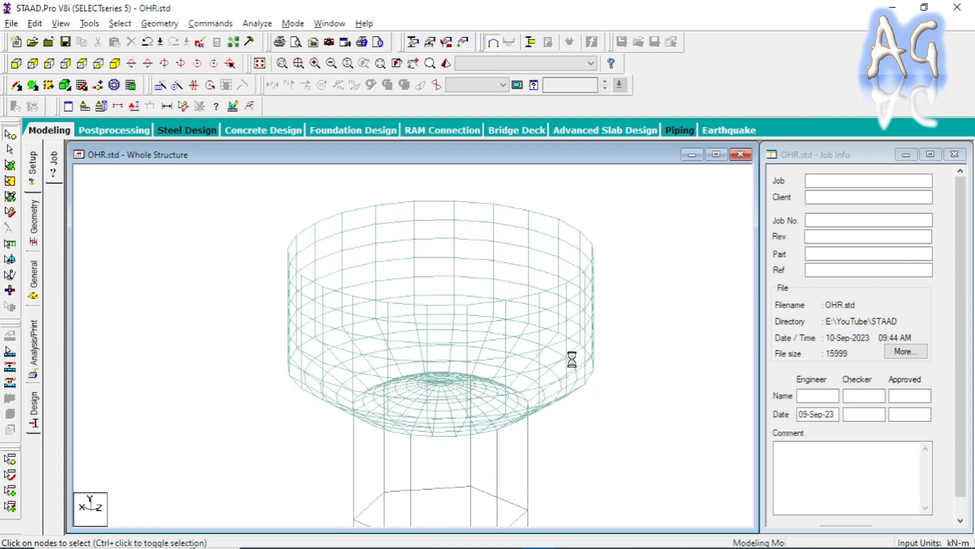
{"action": "left_click", "coordinate": [161, 24]}
{"action": "mouse_move", "coordinate": [116, 23]}
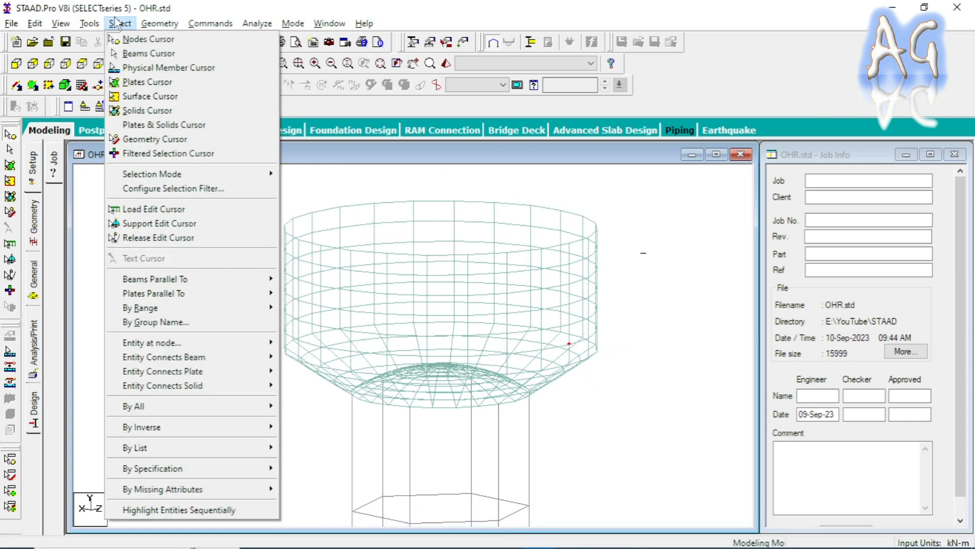
{"action": "mouse_move", "coordinate": [235, 488]}
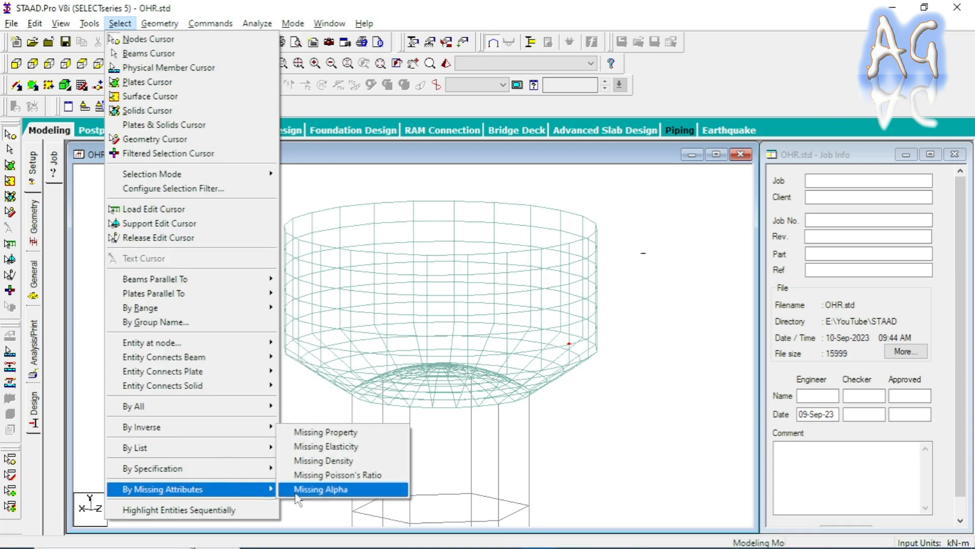
{"action": "left_click", "coordinate": [326, 432]}
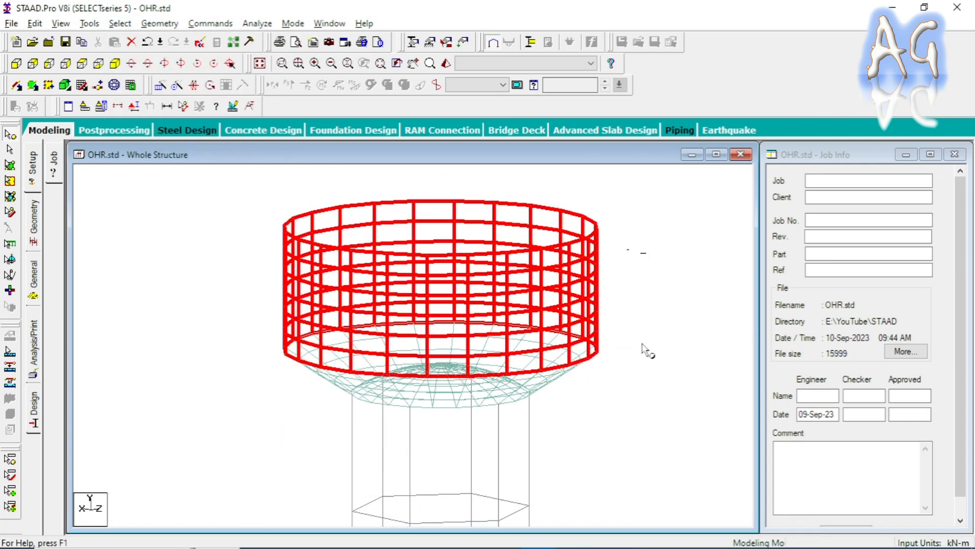
Create a plate group named CYL_WALL and associate it with the selected cylindrical wall plates.
{"action": "key", "text": "Up"}
{"action": "key", "text": "Up"}
{"action": "key", "text": "Up"}
{"action": "key", "text": "Left"}
{"action": "key", "text": "Left"}
{"action": "key", "text": "Left"}
{"action": "key", "text": "Left"}
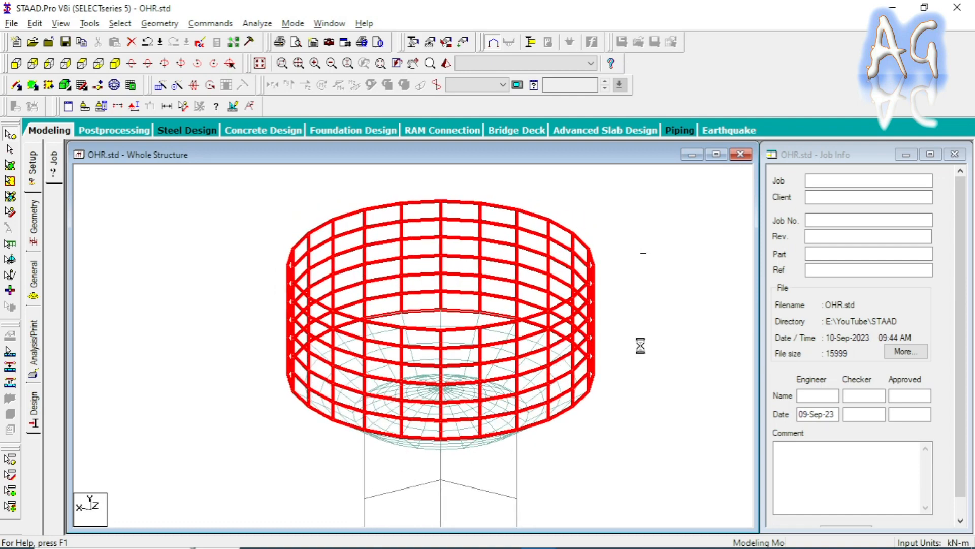
{"action": "key", "text": "ctrl+g"}
{"action": "left_click_drag", "start_coordinate": [186, 169], "coordinate": [177, 135]}
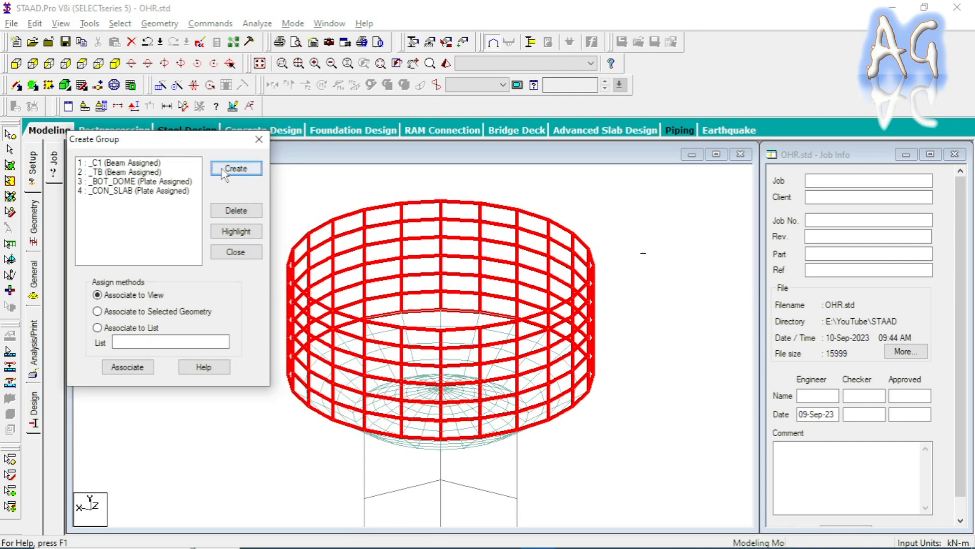
{"action": "left_click", "coordinate": [225, 171]}
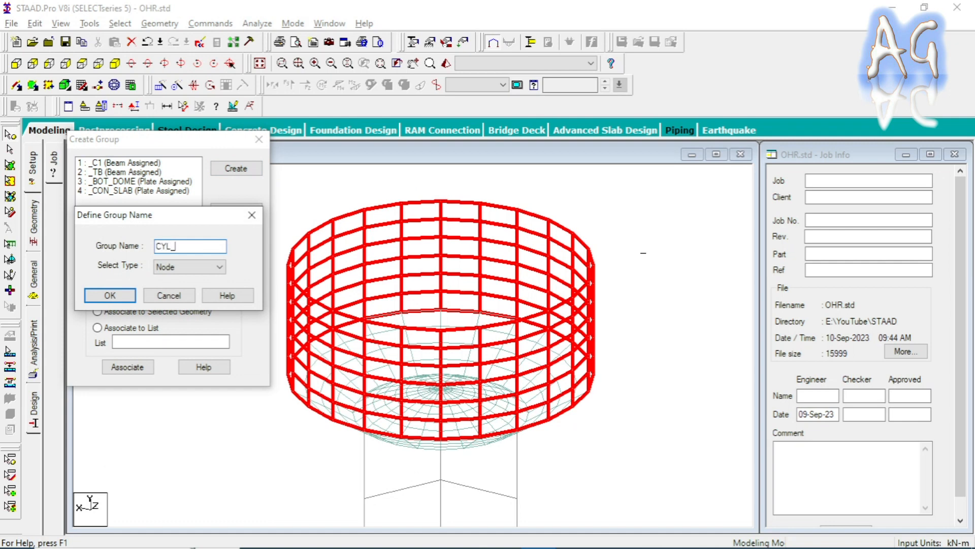
{"action": "left_click", "coordinate": [202, 267]}
{"action": "left_click", "coordinate": [172, 299]}
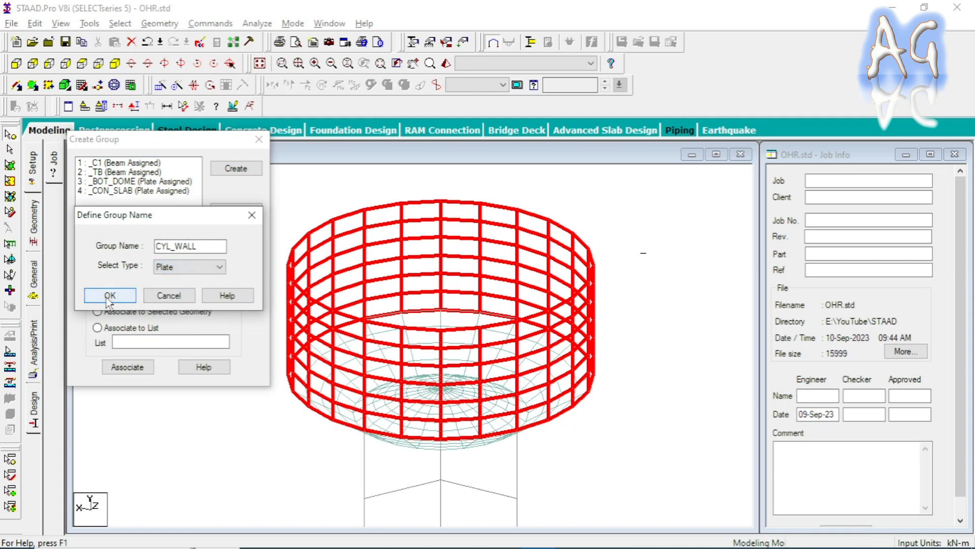
{"action": "left_click", "coordinate": [110, 295]}
{"action": "left_click", "coordinate": [127, 367]}
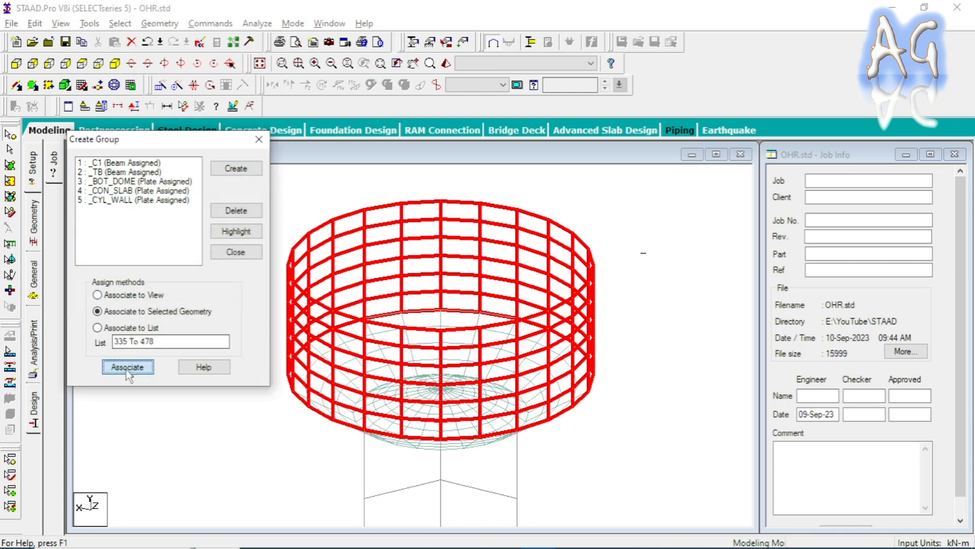
{"action": "left_click", "coordinate": [259, 139]}
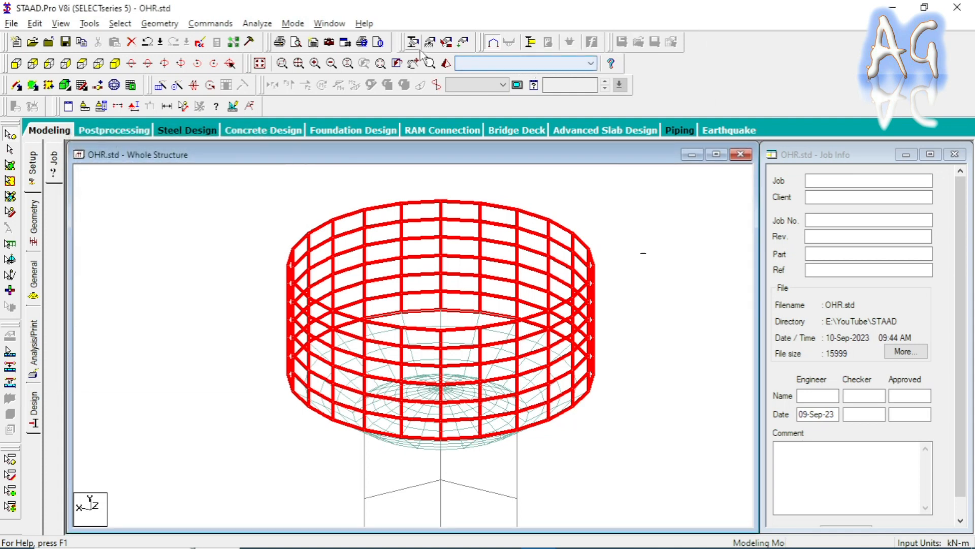
Define a 0.25 m concrete plate thickness, assign it to the selected cylindrical wall plates, and check them in the 3D rendered view.
{"action": "left_click", "coordinate": [413, 41]}
{"action": "left_click", "coordinate": [116, 235]}
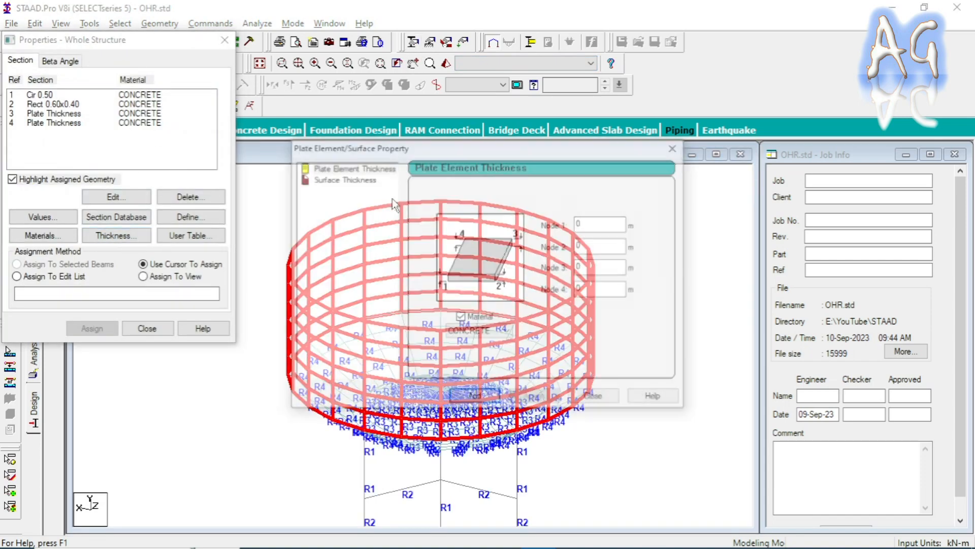
{"action": "left_click_drag", "start_coordinate": [459, 150], "coordinate": [757, 152]}
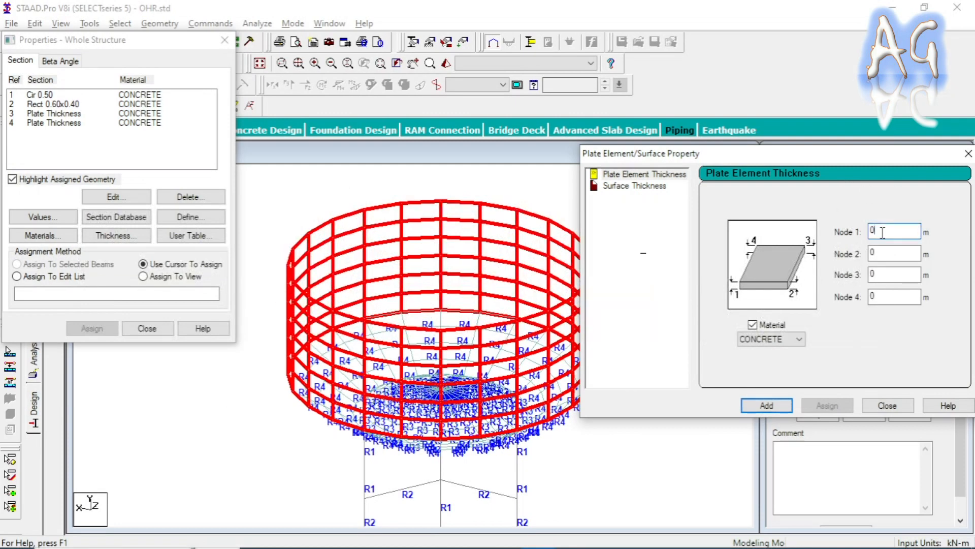
{"action": "type", "text": ".25"}
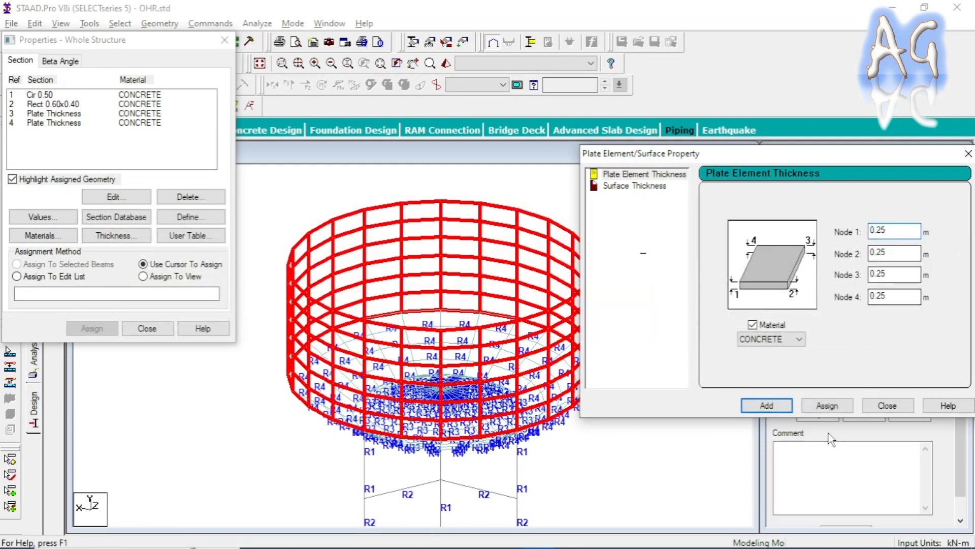
{"action": "left_click", "coordinate": [766, 405]}
{"action": "left_click", "coordinate": [887, 406]}
{"action": "left_click", "coordinate": [147, 329]}
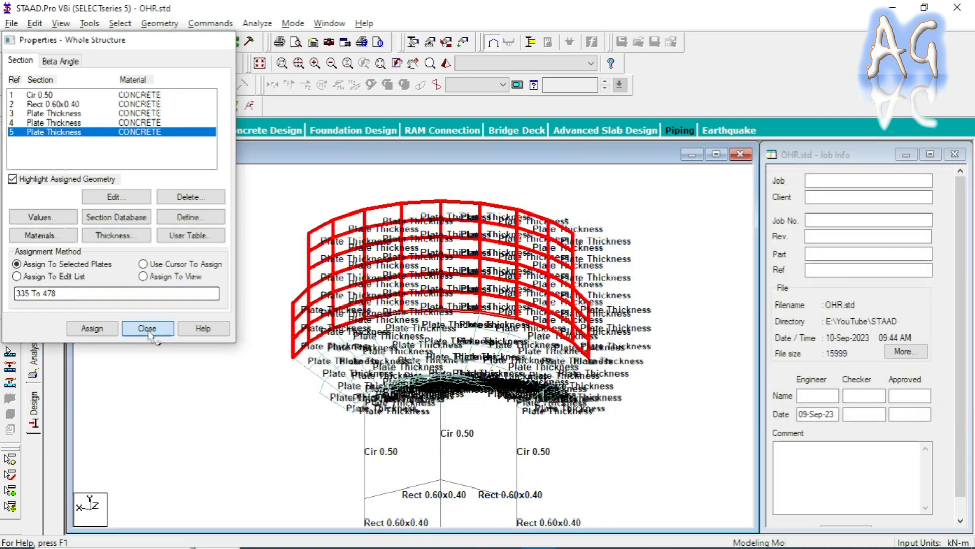
{"action": "left_click", "coordinate": [449, 67]}
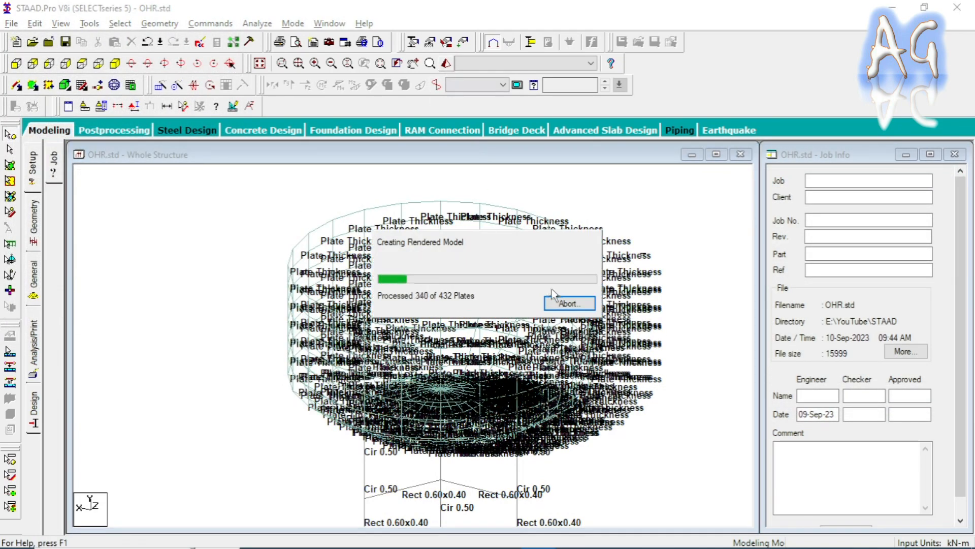
{"action": "mouse_move", "coordinate": [578, 330]}
{"action": "left_mouse_down"}
{"action": "mouse_move", "coordinate": [516, 266]}
{"action": "mouse_move", "coordinate": [455, 285]}
{"action": "mouse_move", "coordinate": [542, 339]}
{"action": "mouse_move", "coordinate": [469, 229]}
{"action": "mouse_move", "coordinate": [475, 312]}
{"action": "mouse_move", "coordinate": [473, 239]}
{"action": "left_mouse_up"}
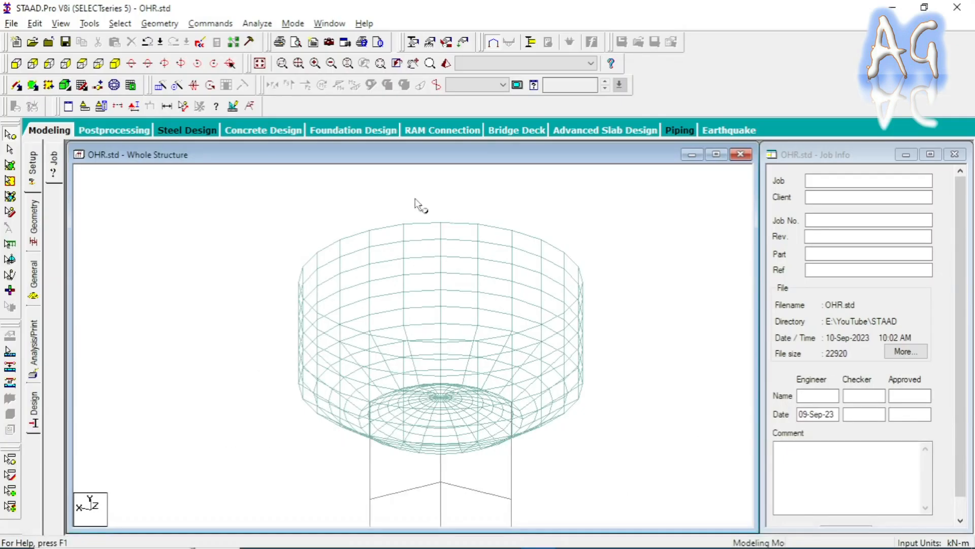
Start a new spherical surface from the surface/plate prototype models in the Structure Wizard.
{"action": "left_click", "coordinate": [154, 23]}
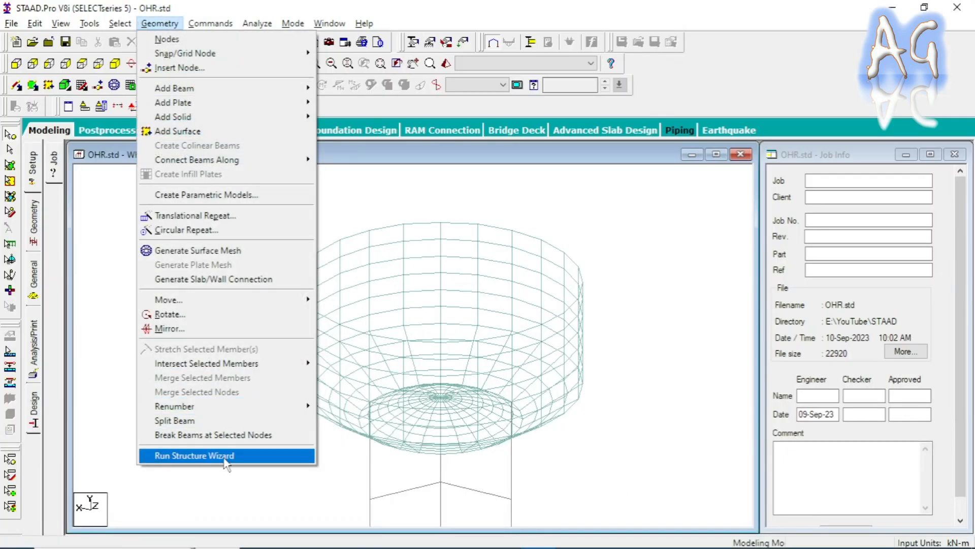
{"action": "left_click", "coordinate": [195, 455]}
{"action": "left_click_drag", "start_coordinate": [348, 110], "coordinate": [404, 76]}
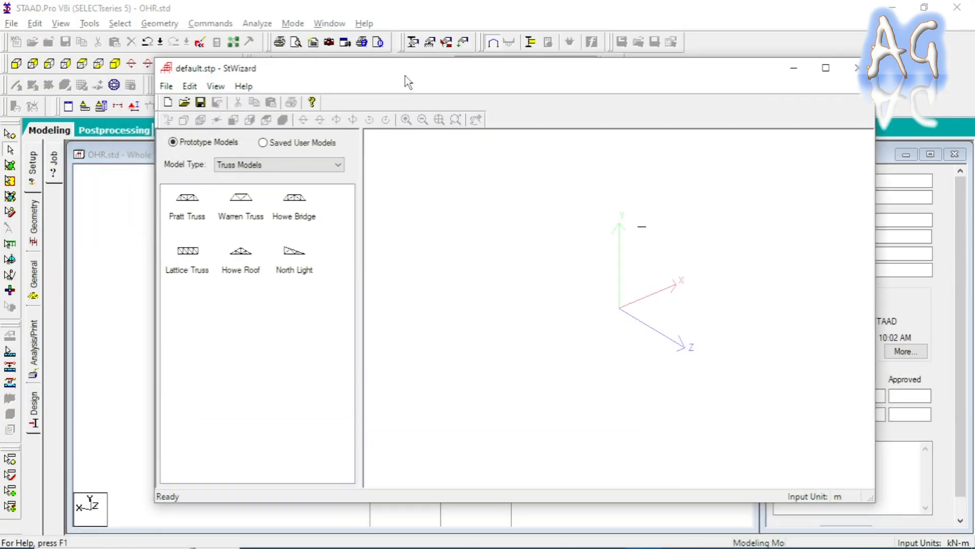
{"action": "left_click", "coordinate": [279, 168]}
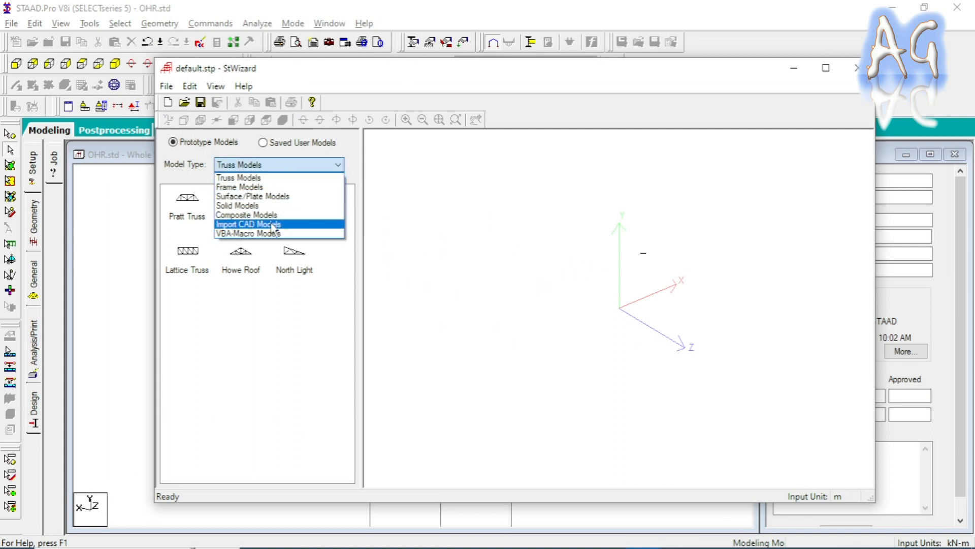
{"action": "left_click", "coordinate": [276, 197]}
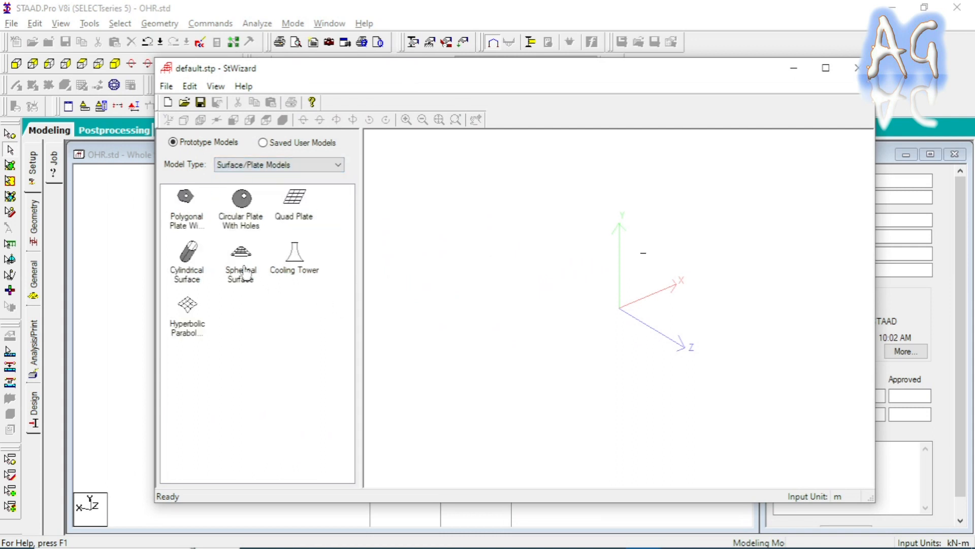
{"action": "left_click", "coordinate": [236, 284]}
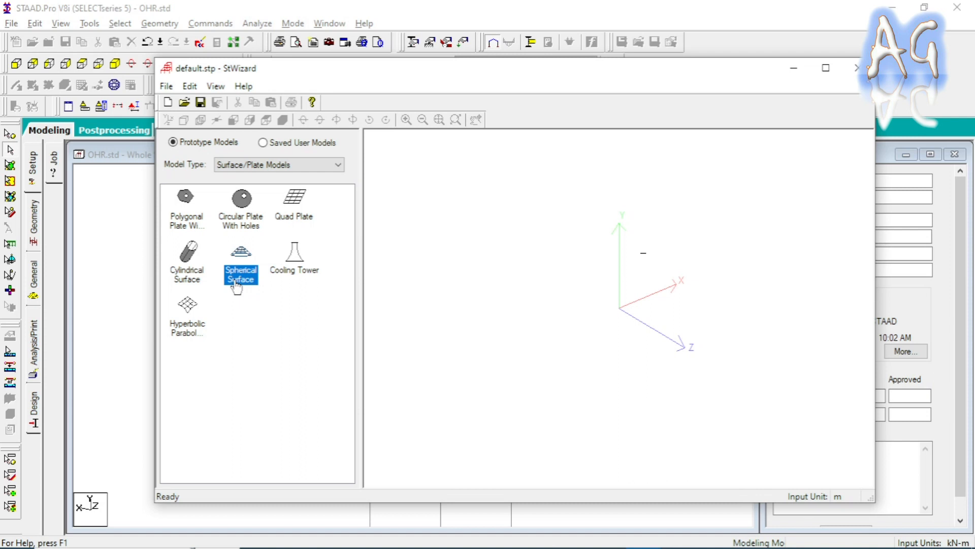
{"action": "double_click", "coordinate": [237, 285]}
Generate a spherical cap with a 20 m sphere diameter, 12.25 m base diameter and 6 latitude divisions.
{"action": "left_click", "coordinate": [645, 229]}
{"action": "left_click_drag", "start_coordinate": [645, 229], "coordinate": [588, 231]}
{"action": "type", "text": "20"}
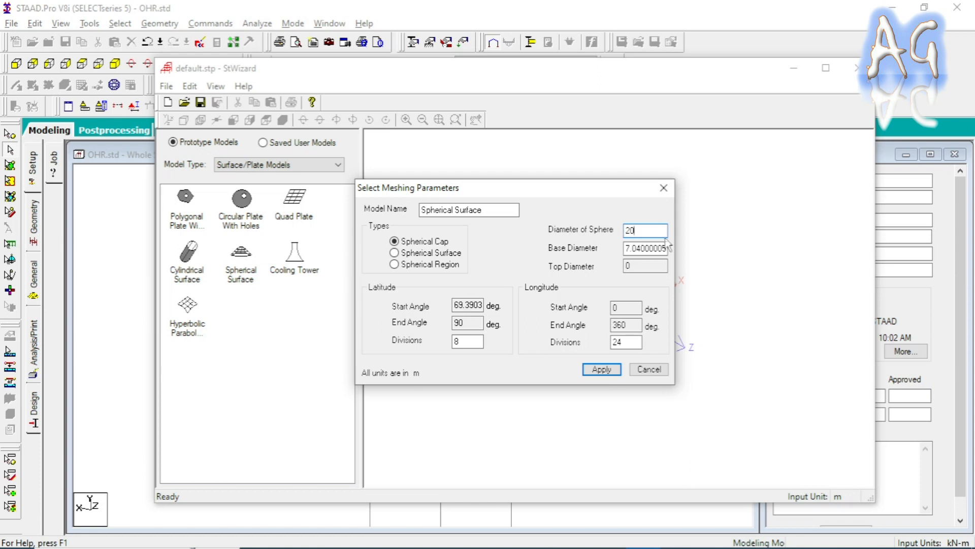
{"action": "left_click", "coordinate": [637, 249]}
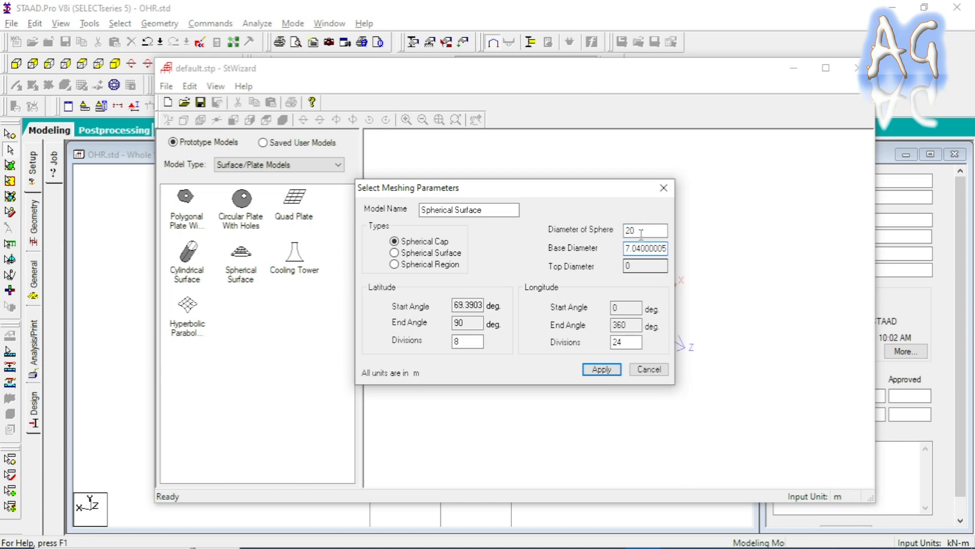
{"action": "left_click_drag", "start_coordinate": [637, 248], "coordinate": [673, 248]}
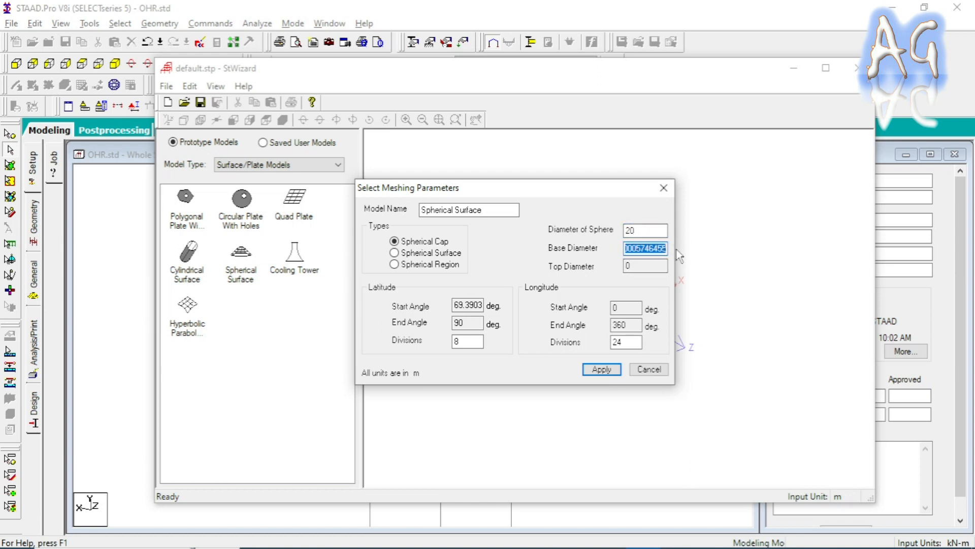
{"action": "type", "text": "12.25"}
{"action": "double_click", "coordinate": [617, 342]}
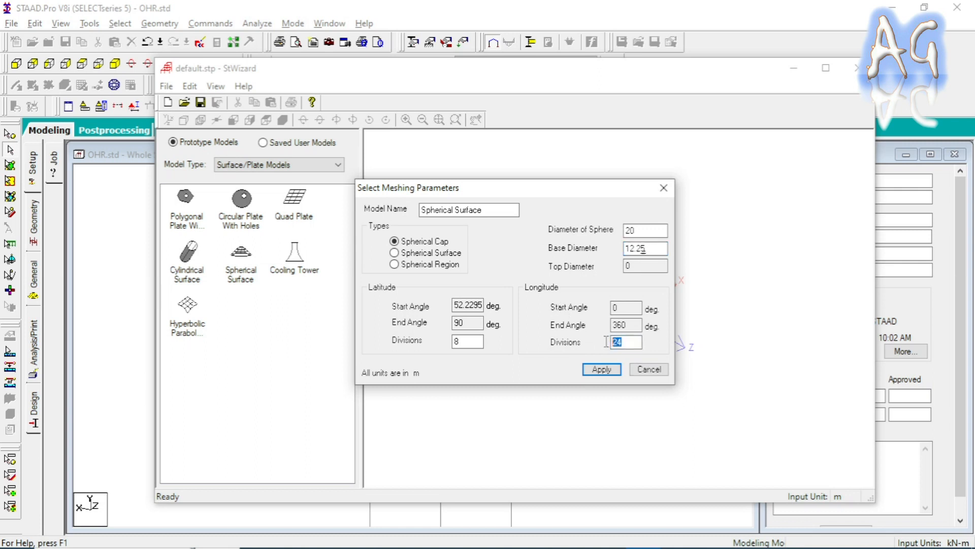
{"action": "double_click", "coordinate": [475, 342]}
{"action": "type", "text": "6"}
{"action": "left_click", "coordinate": [597, 372]}
{"action": "mouse_move", "coordinate": [621, 370]}
{"action": "left_mouse_down"}
{"action": "mouse_move", "coordinate": [634, 410]}
{"action": "mouse_move", "coordinate": [628, 386]}
{"action": "mouse_move", "coordinate": [654, 305]}
{"action": "mouse_move", "coordinate": [683, 447]}
{"action": "mouse_move", "coordinate": [679, 401]}
{"action": "mouse_move", "coordinate": [611, 319]}
{"action": "mouse_move", "coordinate": [611, 364]}
{"action": "mouse_move", "coordinate": [576, 344]}
{"action": "mouse_move", "coordinate": [616, 287]}
{"action": "mouse_move", "coordinate": [642, 374]}
{"action": "left_mouse_up"}
Check the coordinates of a node on the cylindrical wall's top edge and merge the spherical cap into the model at Y 30 m.
{"action": "left_click", "coordinate": [856, 68]}
{"action": "left_click_drag", "start_coordinate": [498, 239], "coordinate": [672, 231]}
{"action": "left_click", "coordinate": [15, 134]}
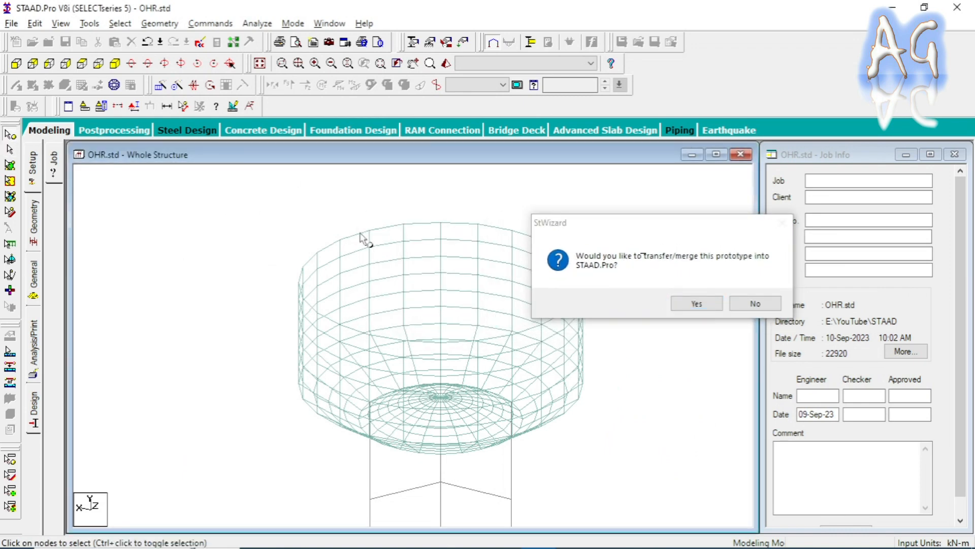
{"action": "double_click", "coordinate": [401, 227]}
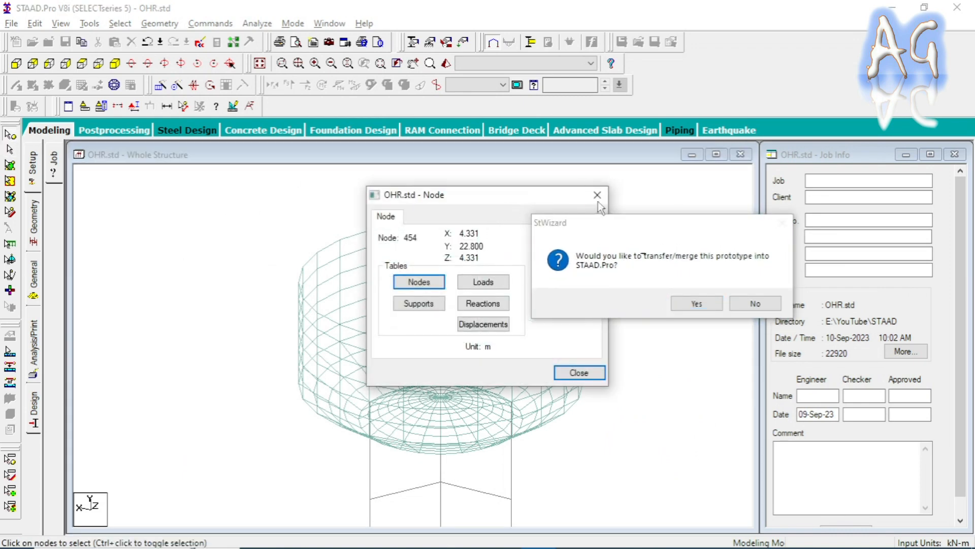
{"action": "left_click", "coordinate": [598, 195]}
{"action": "left_click", "coordinate": [706, 304]}
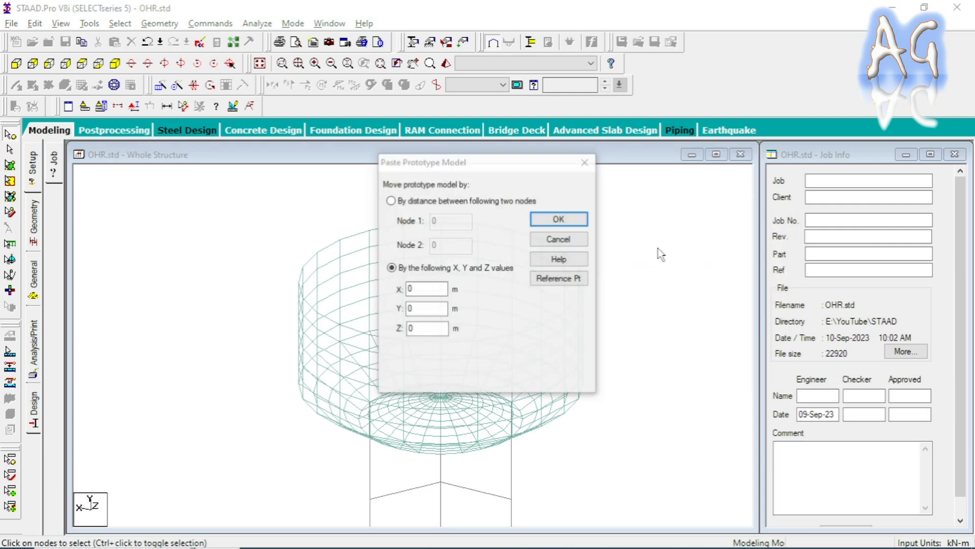
{"action": "double_click", "coordinate": [427, 307]}
{"action": "type", "text": "30"}
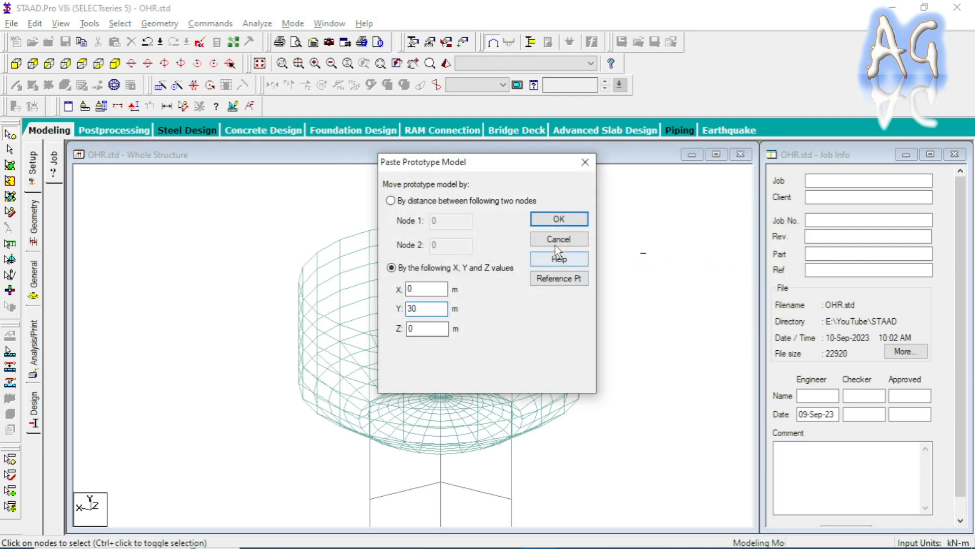
{"action": "left_click", "coordinate": [559, 219]}
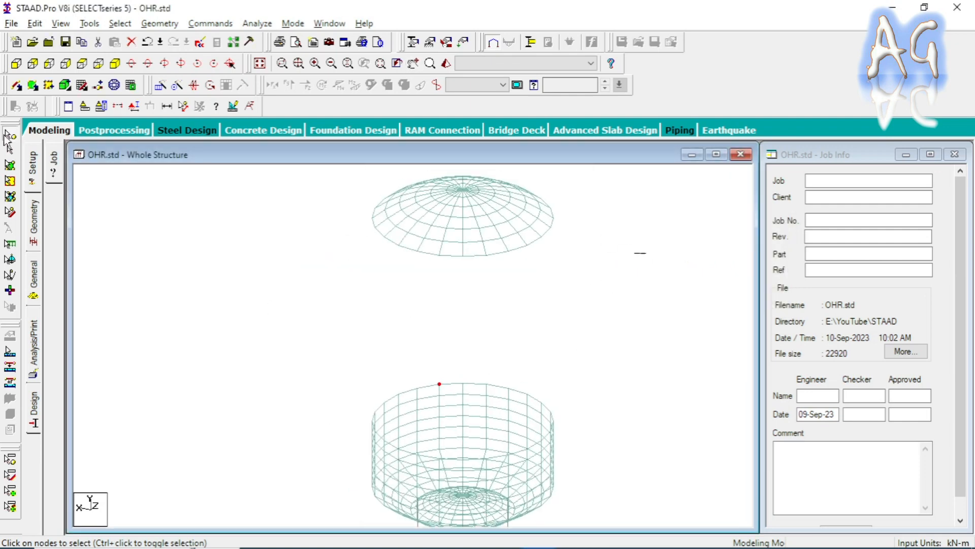
Check the coordinates of a node on the dome's base edge and one on the cylindrical wall's top edge.
{"action": "double_click", "coordinate": [551, 232]}
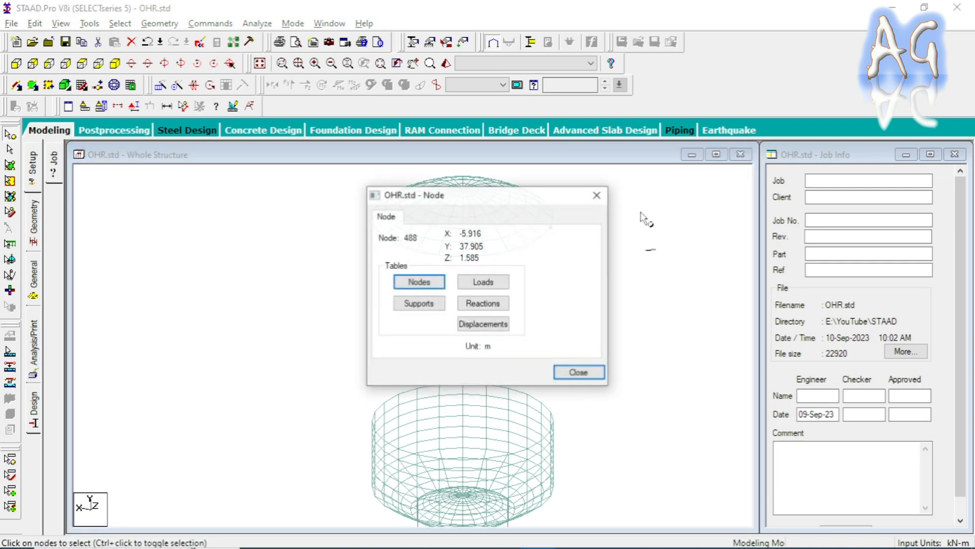
{"action": "left_click", "coordinate": [599, 199]}
{"action": "double_click", "coordinate": [442, 395]}
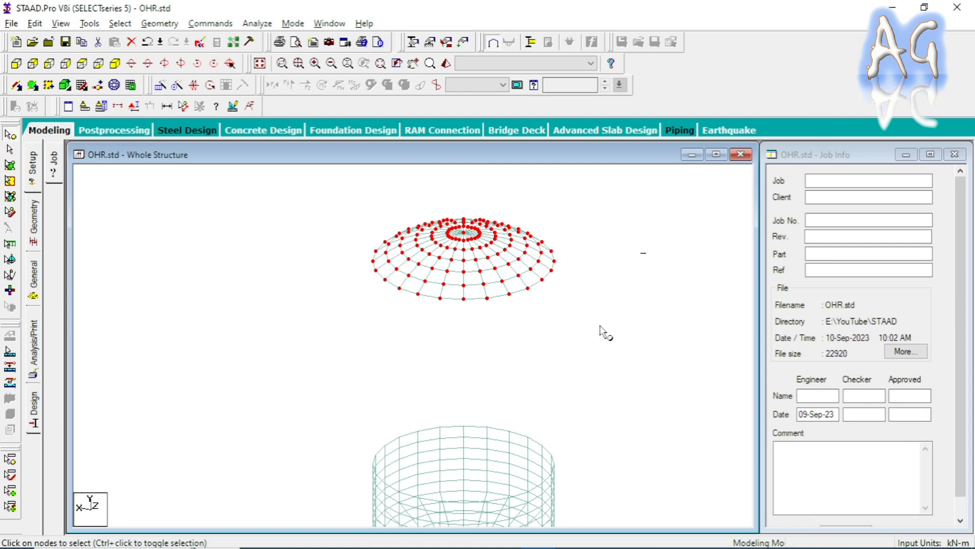
Move the selected dome nodes by -15.105 m in Y onto the cylindrical wall, splitting existing members at coinciding nodes.
{"action": "key", "text": "F2"}
{"action": "left_click_drag", "start_coordinate": [439, 309], "coordinate": [221, 276]}
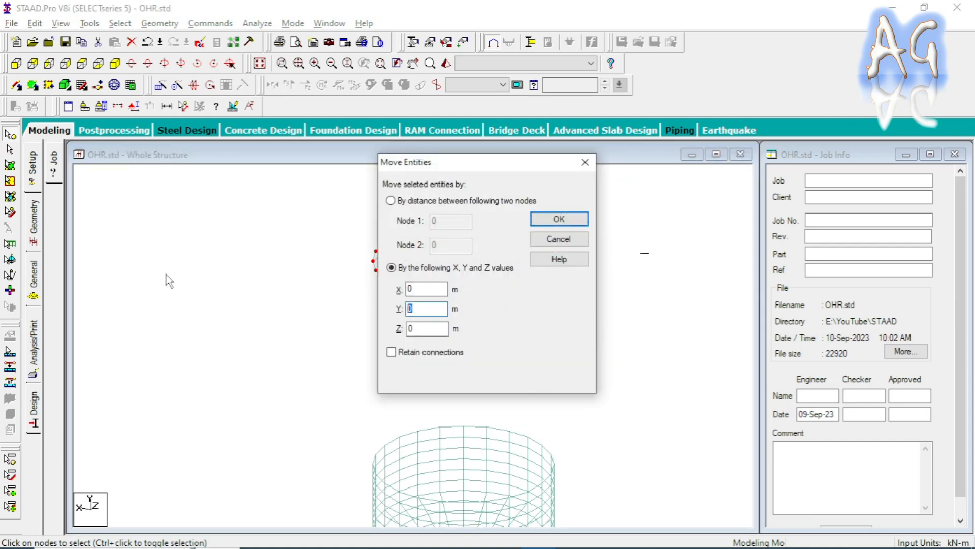
{"action": "type", "text": "-15.105"}
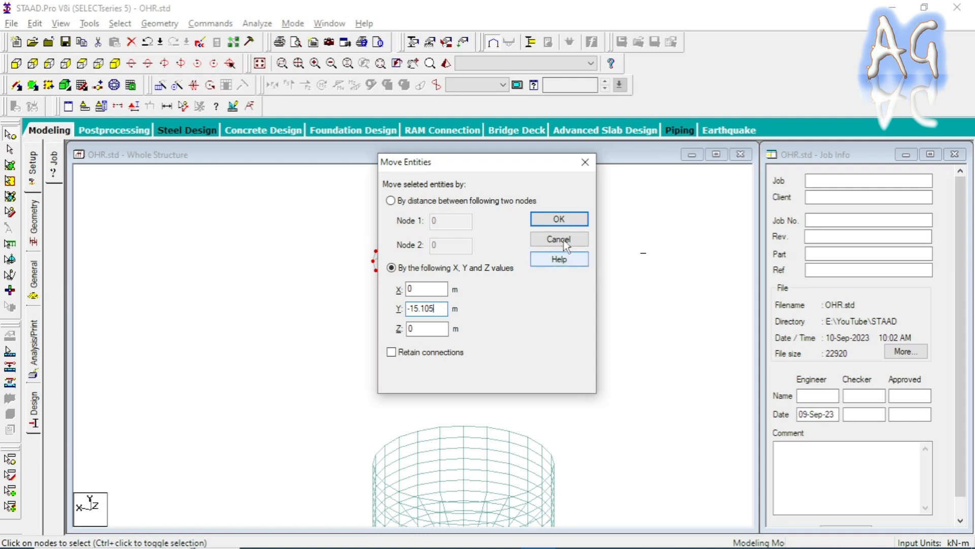
{"action": "left_click", "coordinate": [560, 220]}
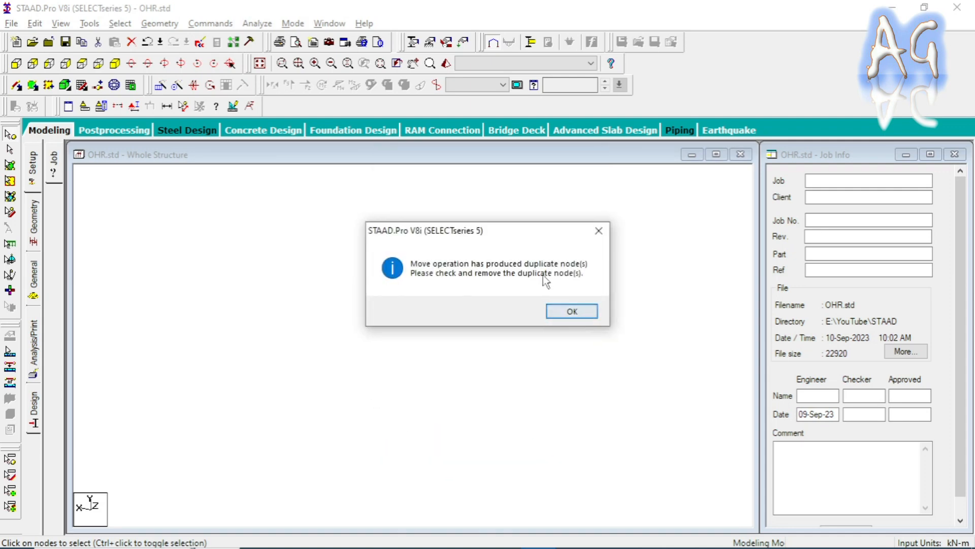
{"action": "left_click", "coordinate": [579, 319]}
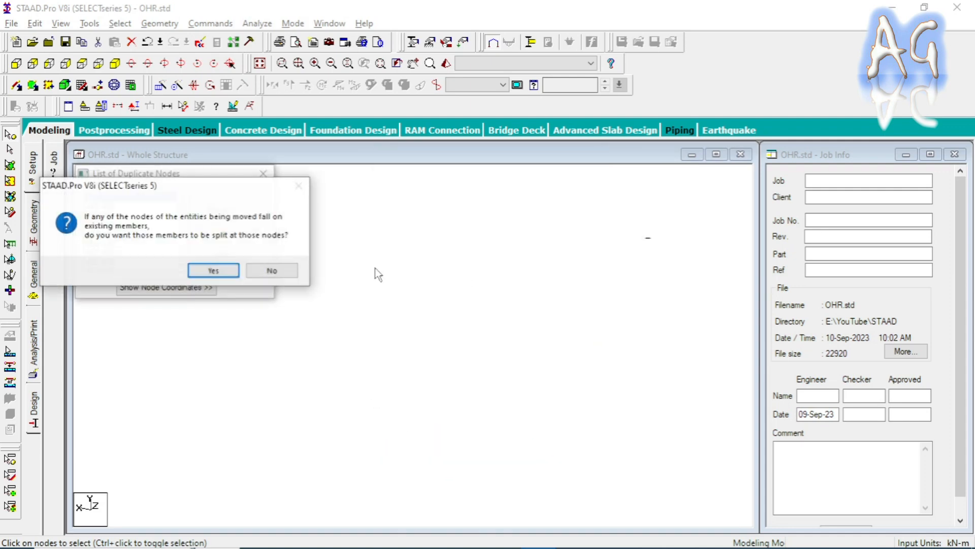
{"action": "left_click", "coordinate": [225, 273]}
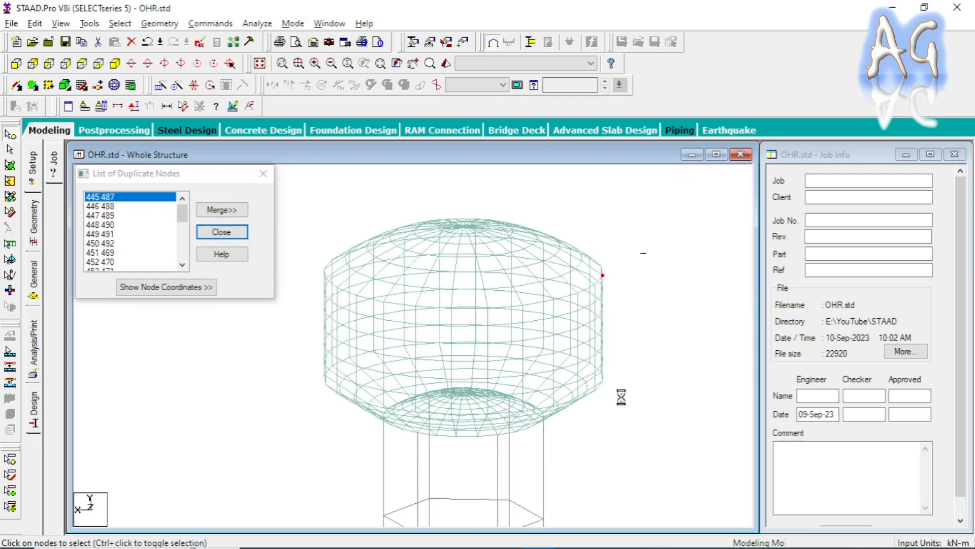
Merge the duplicate nodes between the dome and the cylindrical wall by deleting the second node in all sets.
{"action": "key", "text": "Right"}
{"action": "key", "text": "Right"}
{"action": "key", "text": "Right"}
{"action": "key", "text": "Right"}
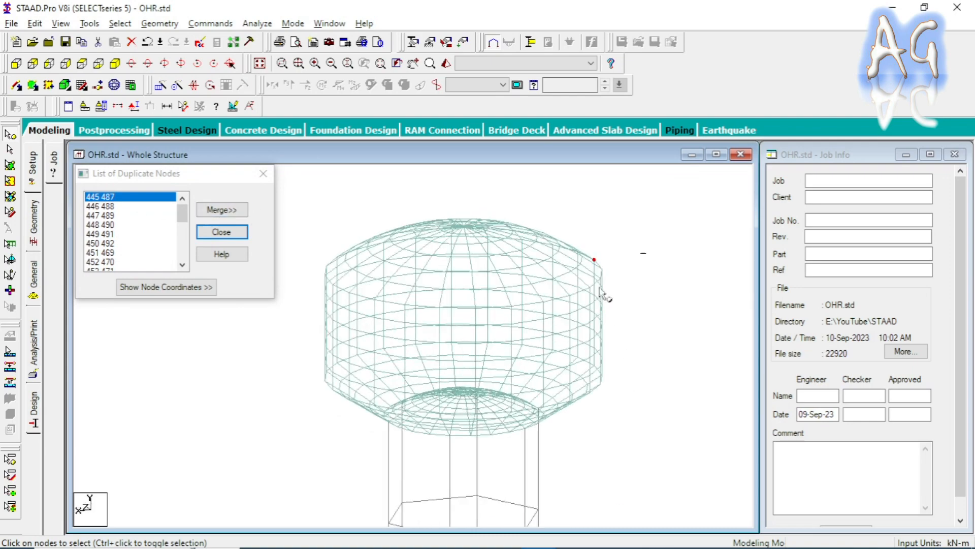
{"action": "key", "text": "Up"}
{"action": "key", "text": "Up"}
{"action": "middle_click_drag", "start_coordinate": [616, 291], "coordinate": [579, 393]}
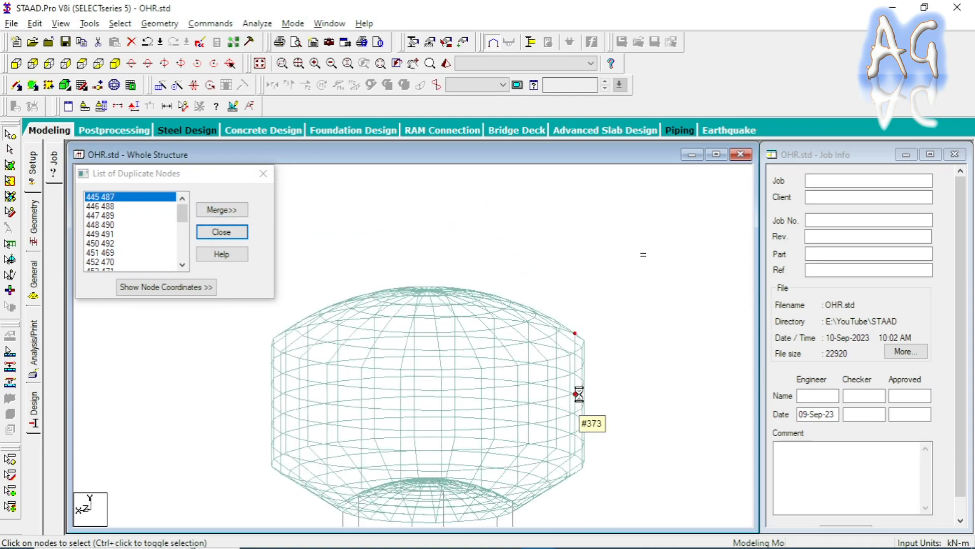
{"action": "scroll", "coordinate": [574, 374], "scroll_direction": "down", "scroll_amount": 1}
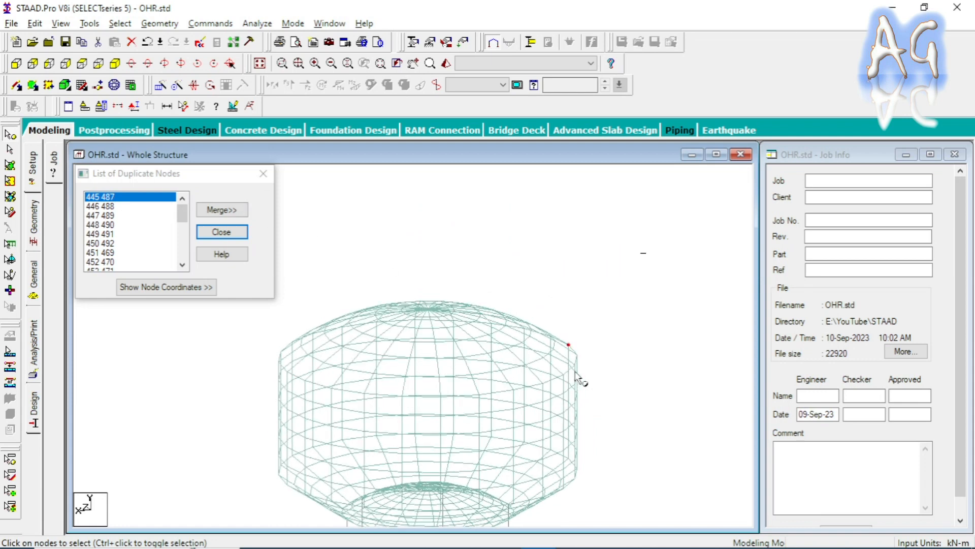
{"action": "left_click", "coordinate": [222, 210]}
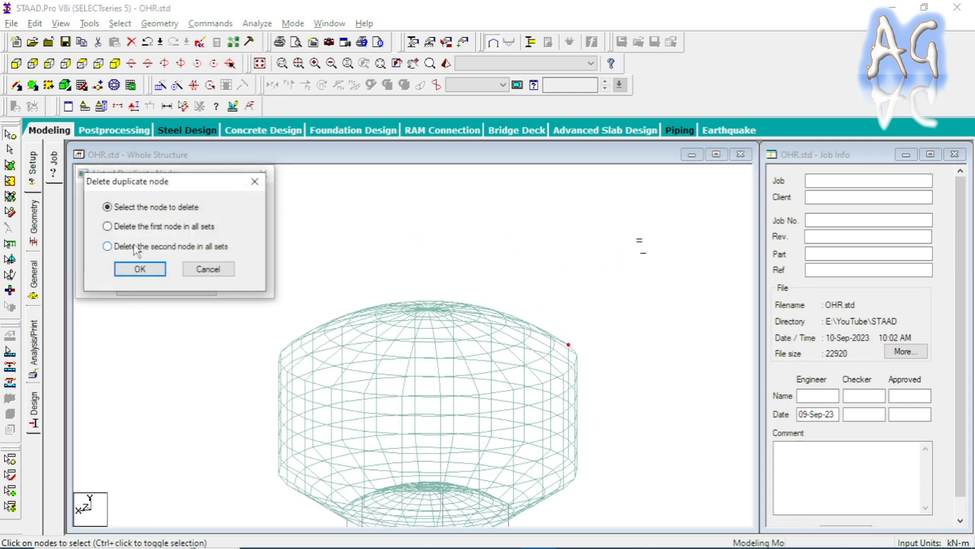
{"action": "left_click", "coordinate": [151, 246]}
{"action": "left_click", "coordinate": [133, 269]}
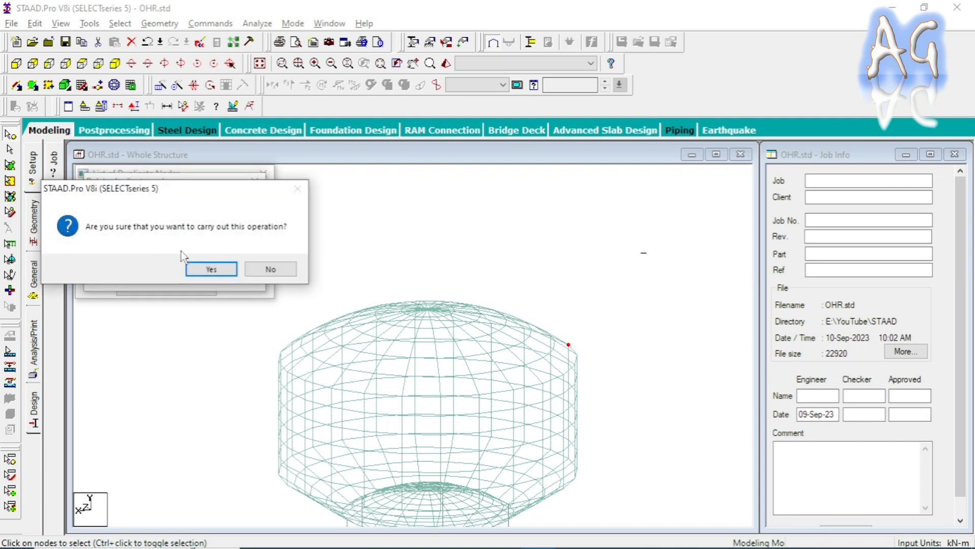
{"action": "left_click", "coordinate": [209, 268]}
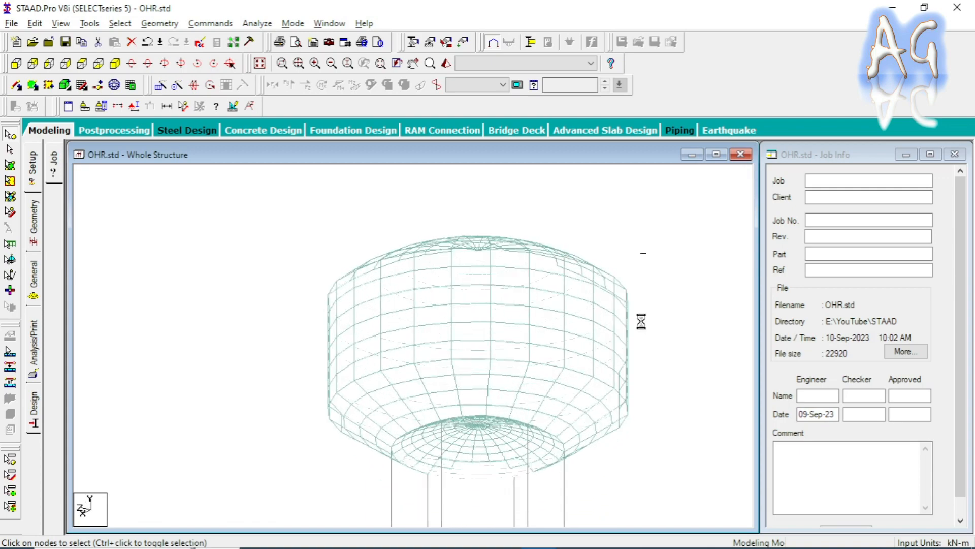
Examine the joint between the top dome and the cylindrical wall from several angles.
{"action": "key", "text": "Right"}
{"action": "key", "text": "Right"}
{"action": "key", "text": "Right"}
{"action": "key", "text": "Right"}
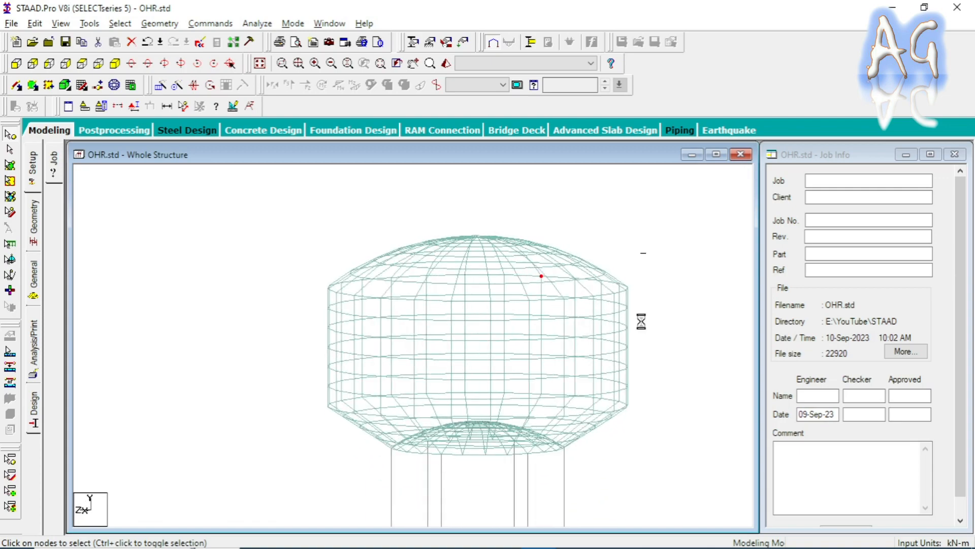
{"action": "key", "text": "Down"}
{"action": "key", "text": "Down"}
{"action": "key", "text": "Right"}
{"action": "key", "text": "Right"}
{"action": "key", "text": "Right"}
{"action": "key", "text": "Right"}
{"action": "key", "text": "Right"}
{"action": "key", "text": "Right"}
{"action": "key", "text": "Right"}
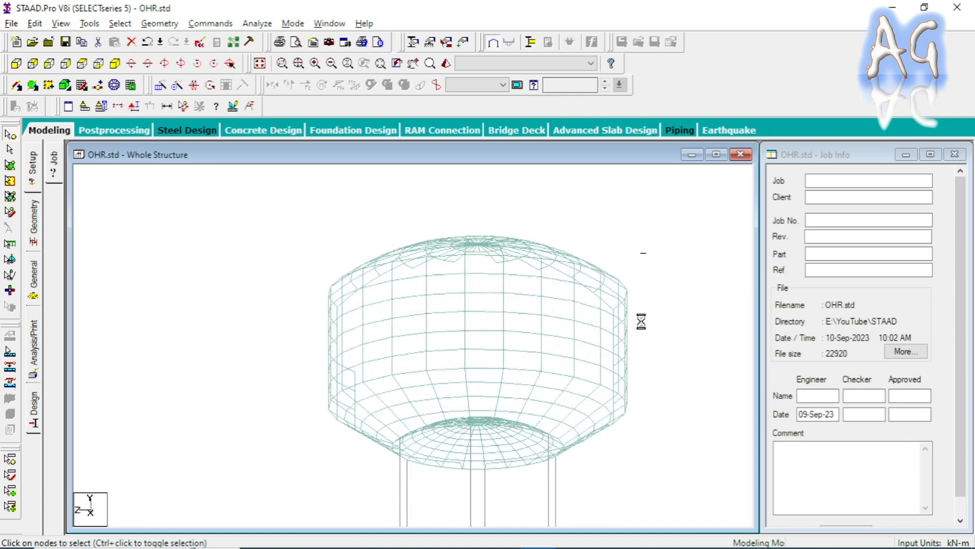
Allow the automatic save of the OHR model file.
{"action": "left_click", "coordinate": [636, 239]}
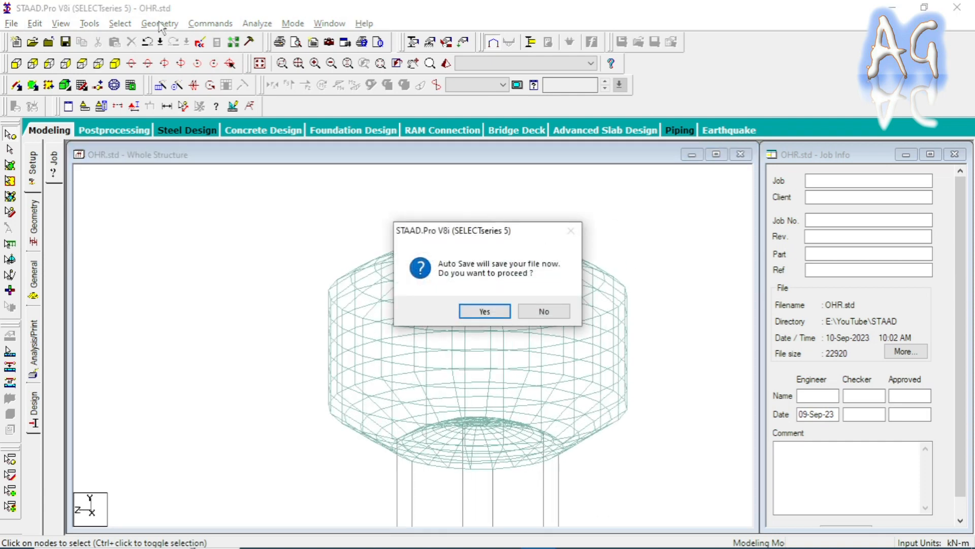
{"action": "left_click", "coordinate": [486, 311]}
{"action": "left_click", "coordinate": [400, 300]}
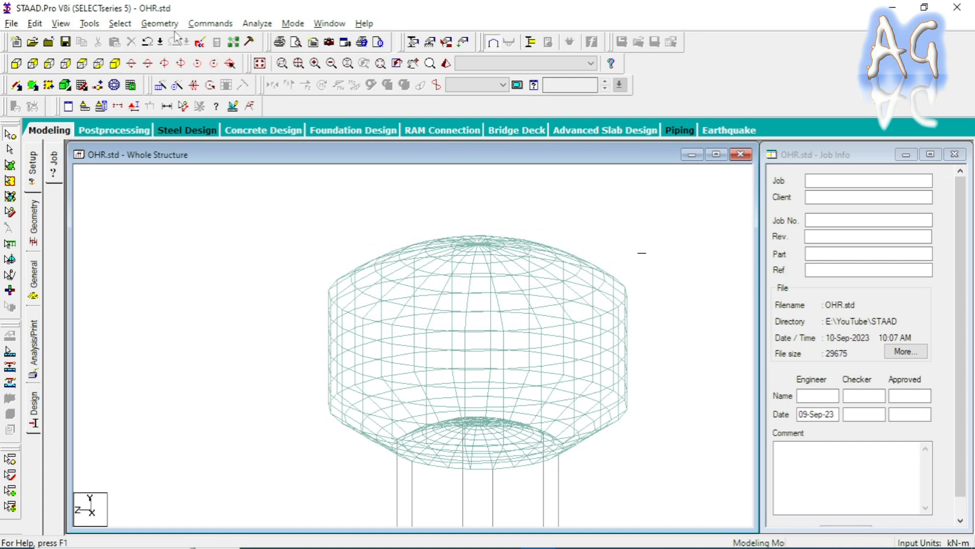
Select the top dome plates by their missing property.
{"action": "left_click", "coordinate": [159, 23]}
{"action": "key", "text": "Left"}
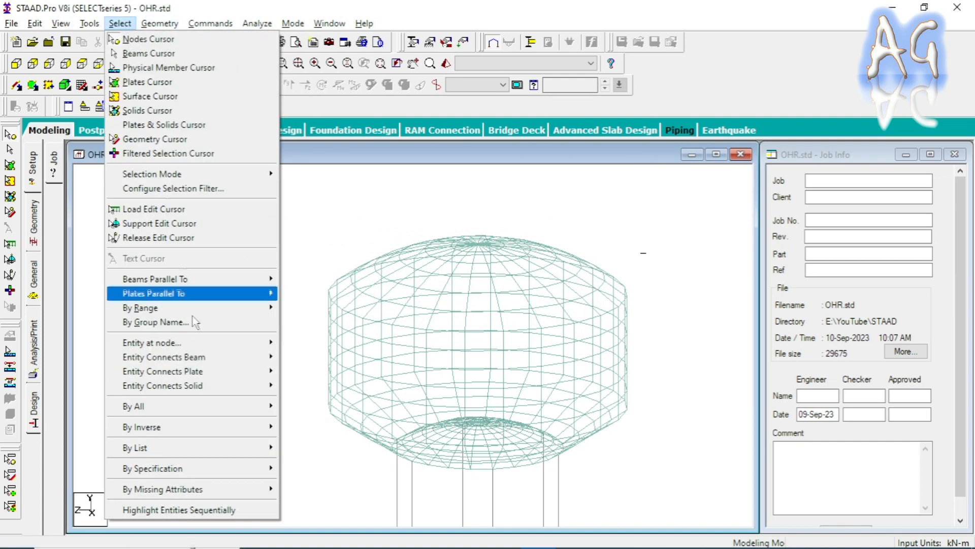
{"action": "mouse_move", "coordinate": [222, 501]}
{"action": "left_click", "coordinate": [325, 432]}
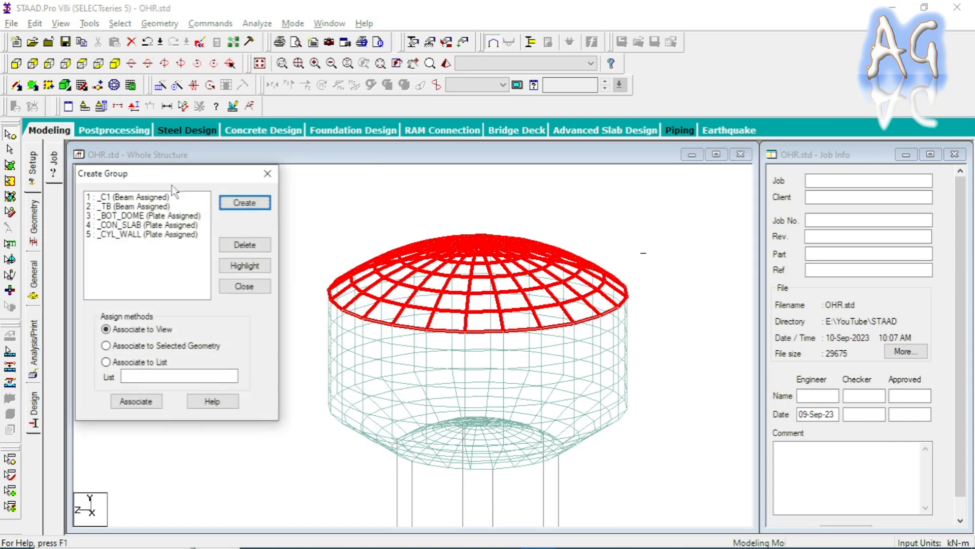
Create a plate group named TOP_DOME and associate the selected top dome plates with it.
{"action": "left_click", "coordinate": [238, 206]}
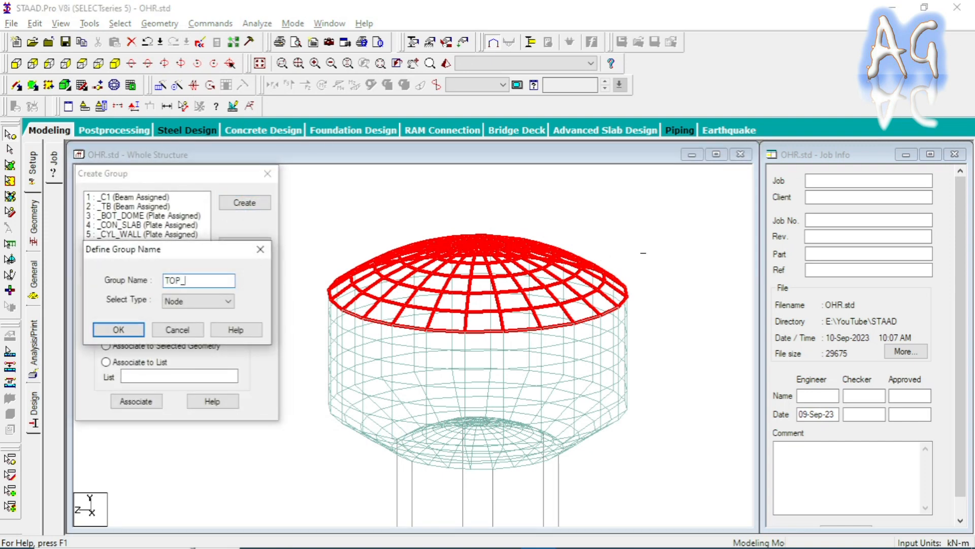
{"action": "left_click", "coordinate": [171, 304]}
{"action": "left_click", "coordinate": [185, 326]}
{"action": "left_click", "coordinate": [180, 305]}
{"action": "left_click", "coordinate": [175, 332]}
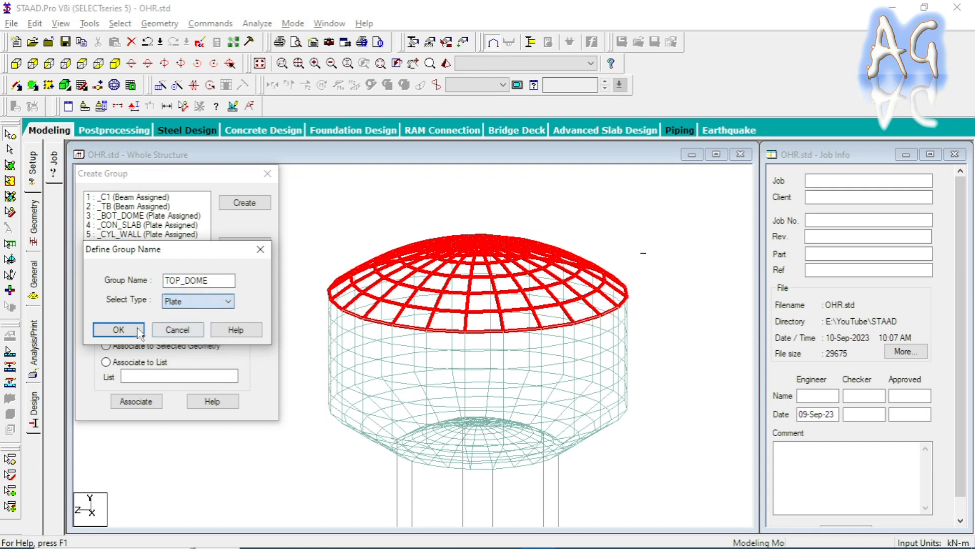
{"action": "left_click", "coordinate": [118, 330]}
{"action": "left_click", "coordinate": [136, 401]}
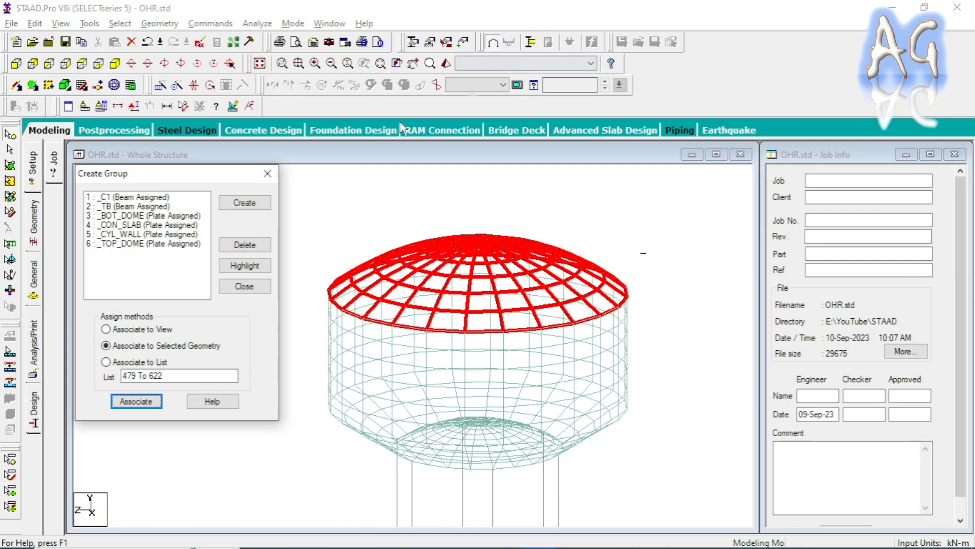
Assign a concrete plate thickness of 0.125 m to the selected top dome plates and close the property and group dialogs.
{"action": "left_click", "coordinate": [413, 43]}
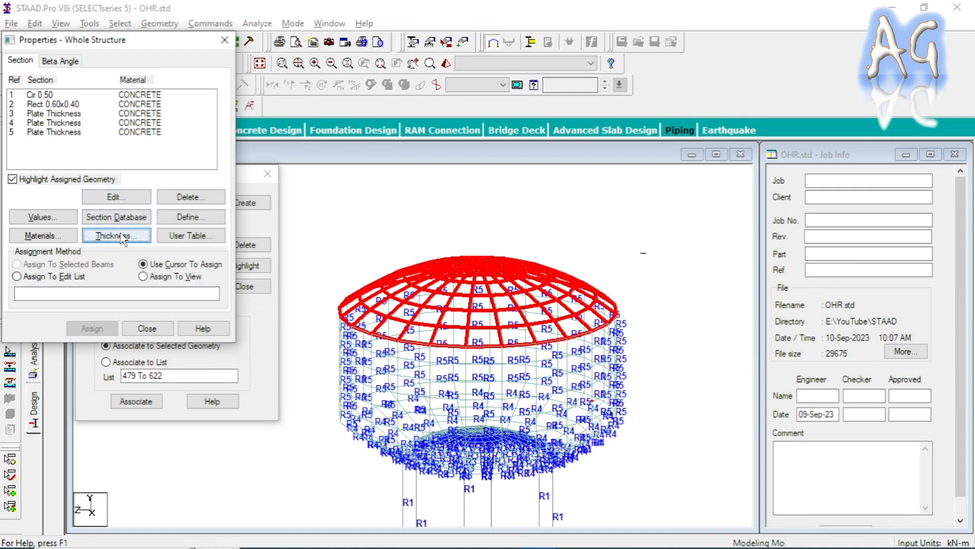
{"action": "left_click", "coordinate": [116, 235]}
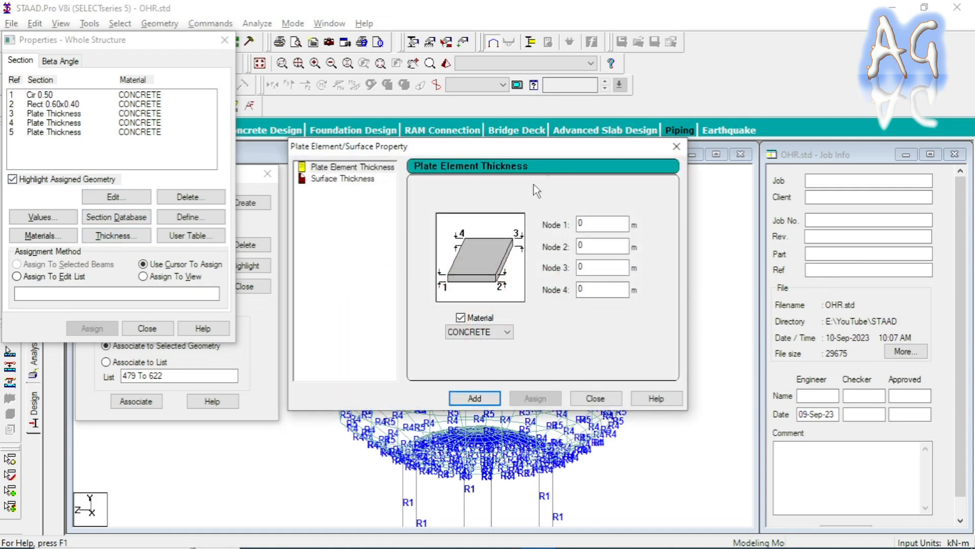
{"action": "left_click", "coordinate": [606, 226]}
{"action": "type", "text": ".125"}
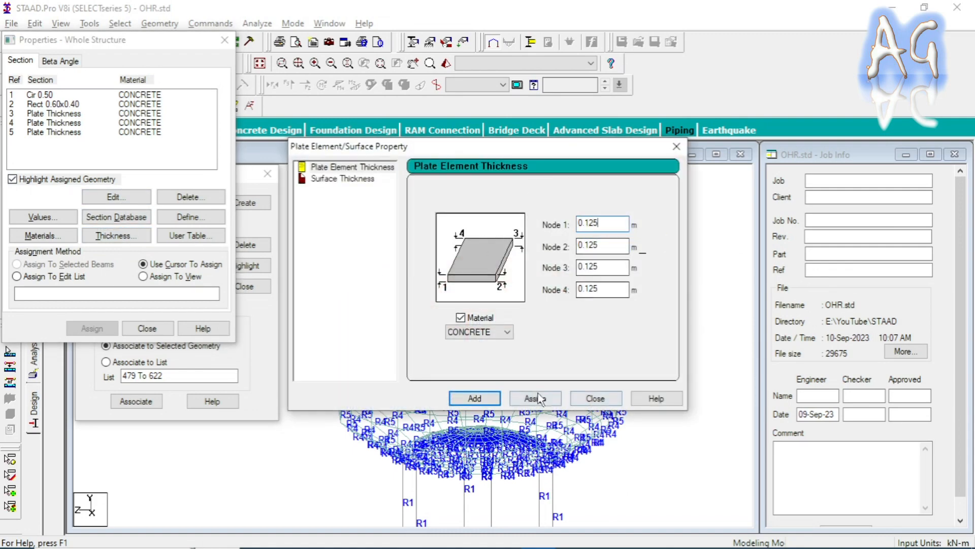
{"action": "key", "text": "Return"}
{"action": "left_click", "coordinate": [592, 399]}
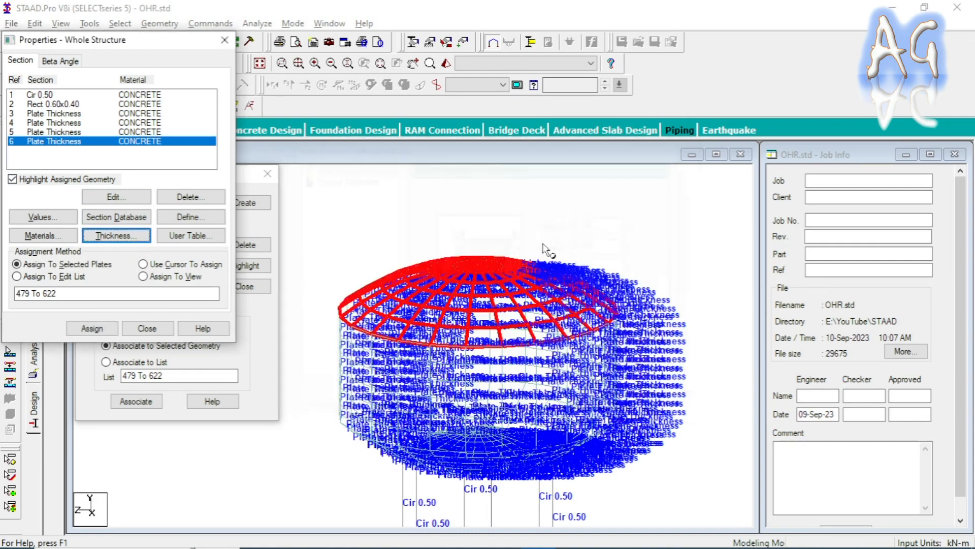
{"action": "left_click", "coordinate": [147, 328]}
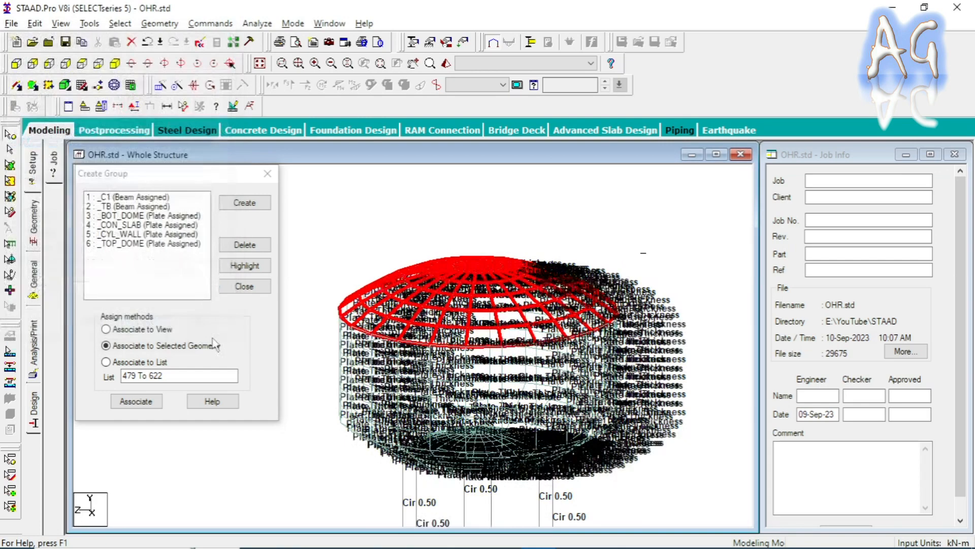
{"action": "left_click", "coordinate": [244, 286]}
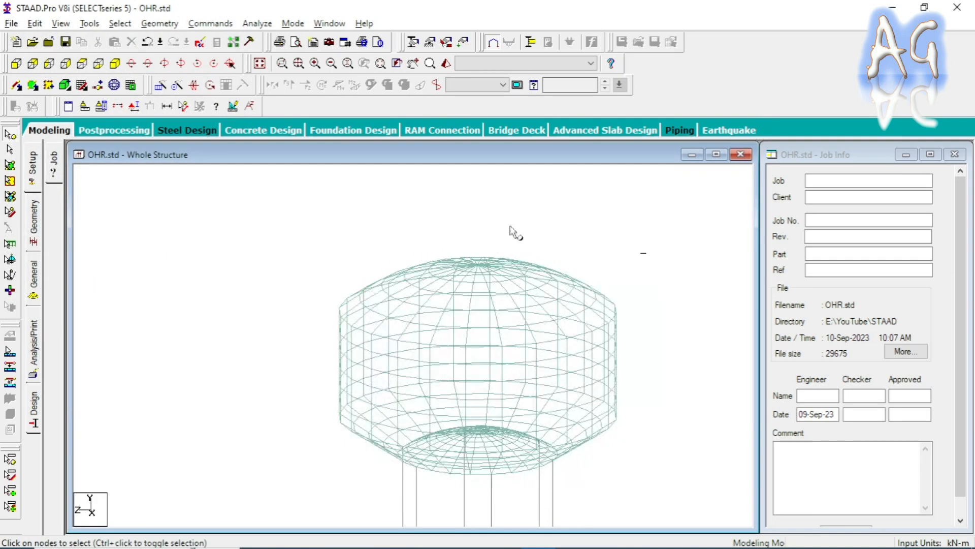
Examine the tank in a rotated 3D rendering and close the rendered view.
{"action": "left_click", "coordinate": [446, 64]}
{"action": "left_click_drag", "start_coordinate": [537, 333], "coordinate": [516, 322]}
{"action": "left_click", "coordinate": [878, 212]}
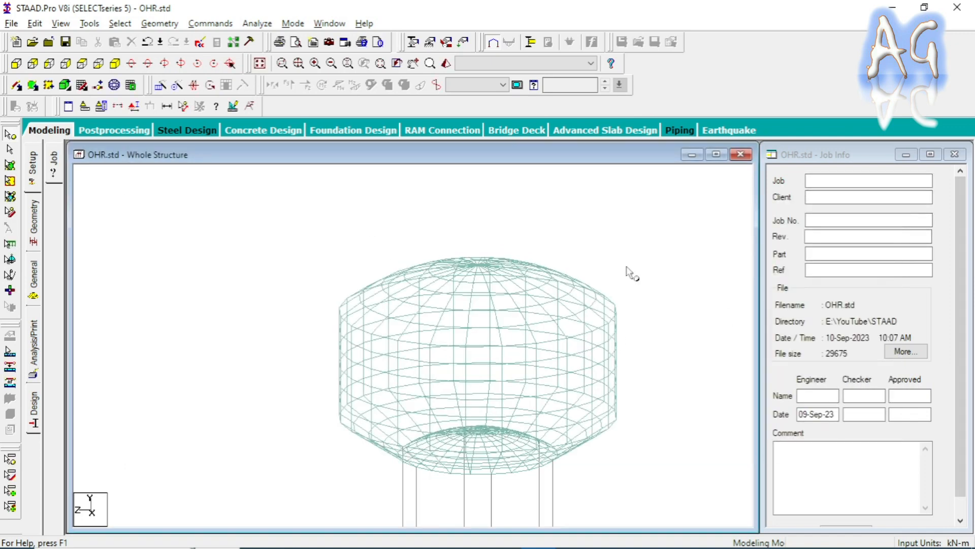
Check the whole structure for improperly connected plates.
{"action": "left_click", "coordinate": [89, 24]}
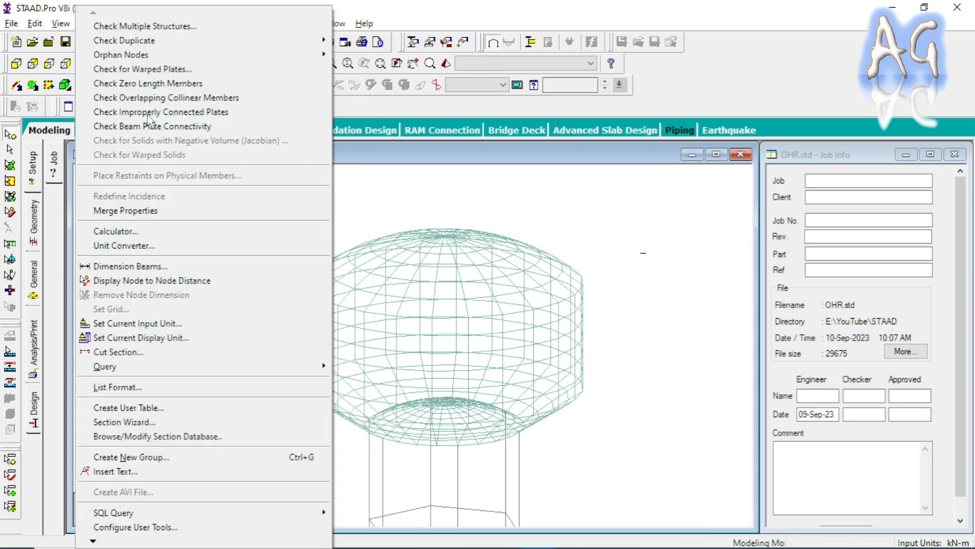
{"action": "left_click", "coordinate": [198, 118]}
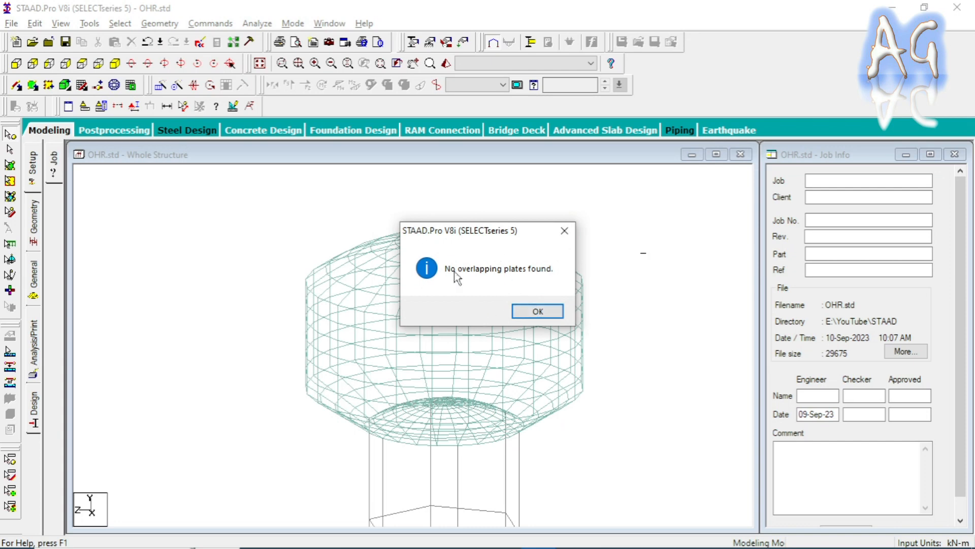
{"action": "left_click", "coordinate": [557, 312]}
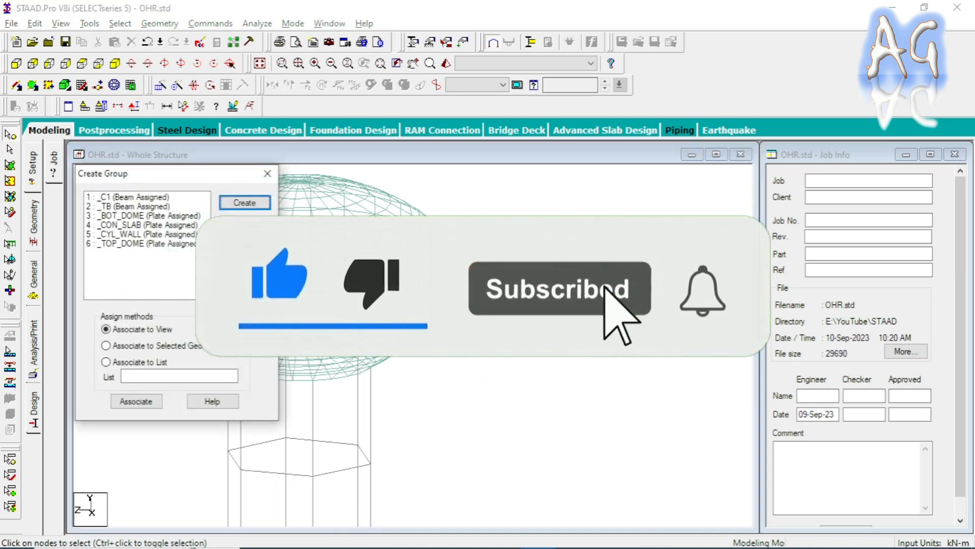
Highlight the BOT_DOME group, show only its plates and display them in plan view.
{"action": "left_click", "coordinate": [152, 216]}
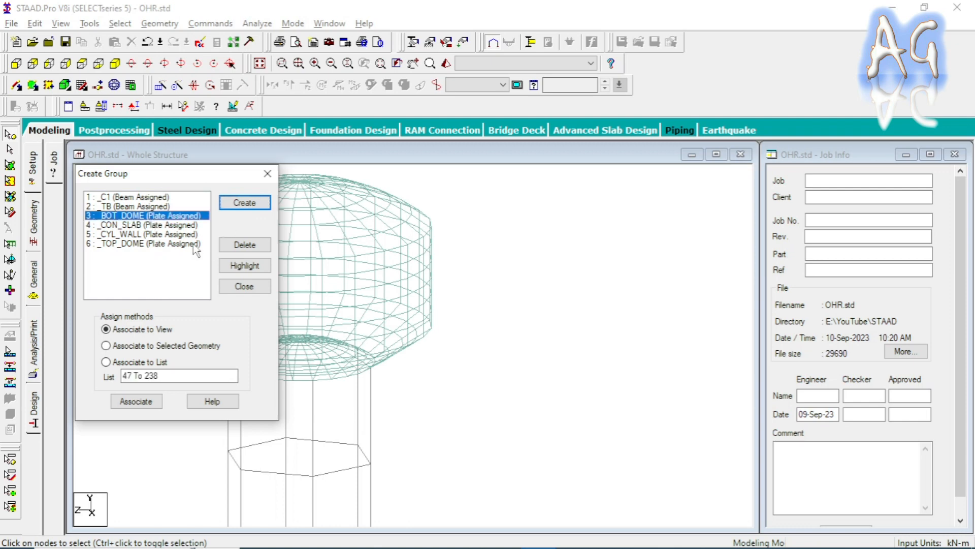
{"action": "left_click", "coordinate": [233, 267]}
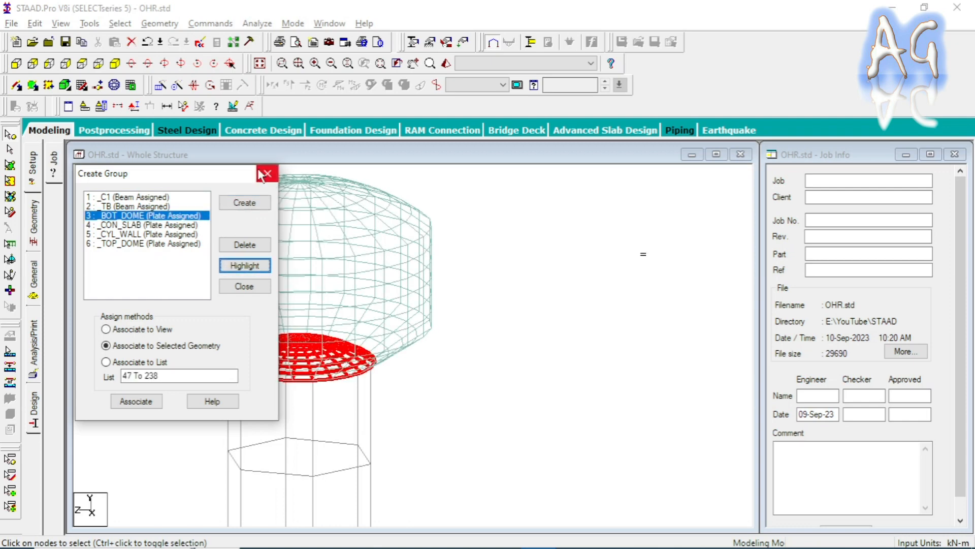
{"action": "left_click", "coordinate": [297, 189]}
{"action": "left_click", "coordinate": [61, 24]}
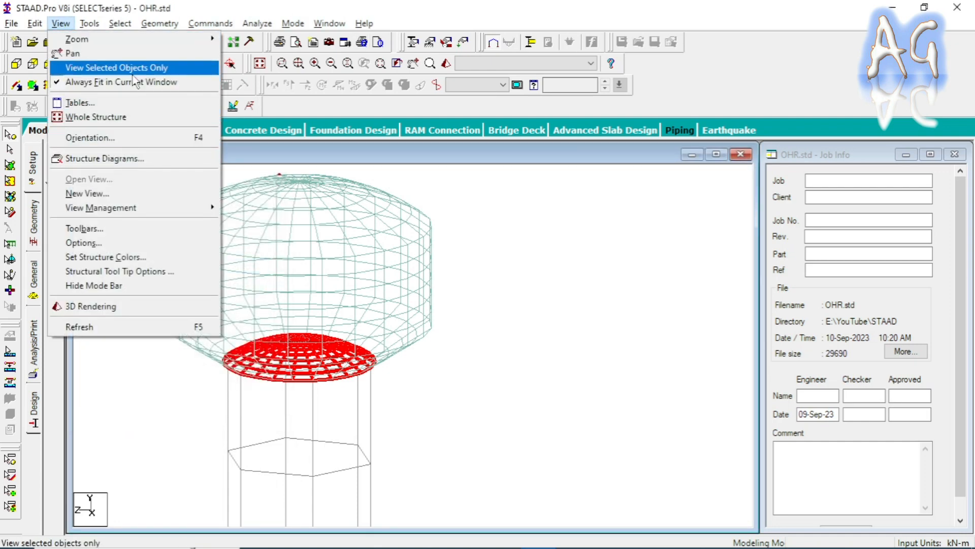
{"action": "left_click", "coordinate": [151, 73]}
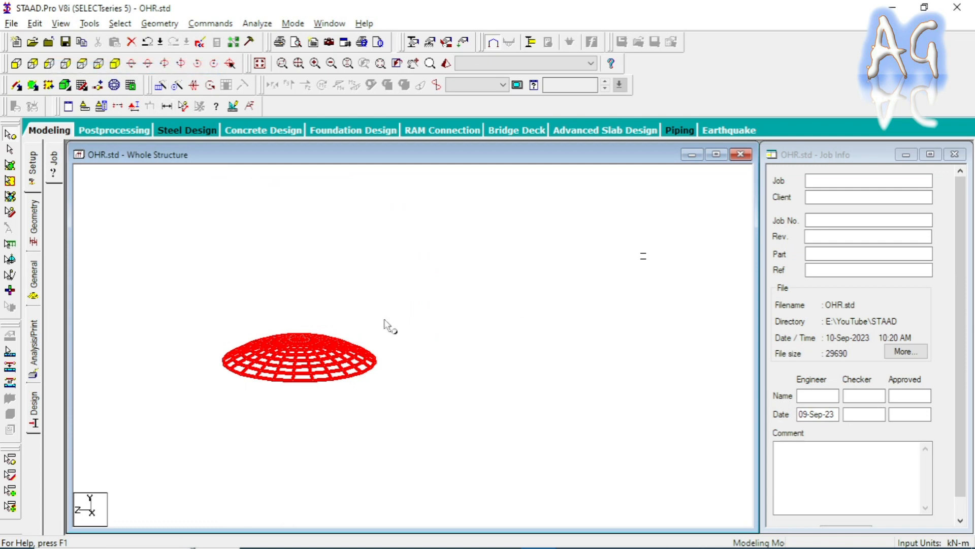
{"action": "left_click", "coordinate": [83, 63]}
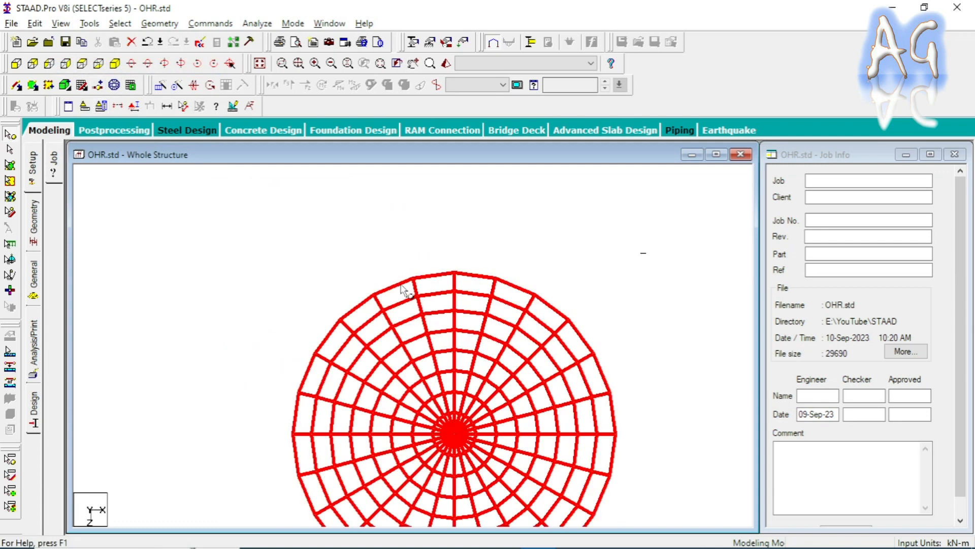
{"action": "left_click", "coordinate": [556, 285]}
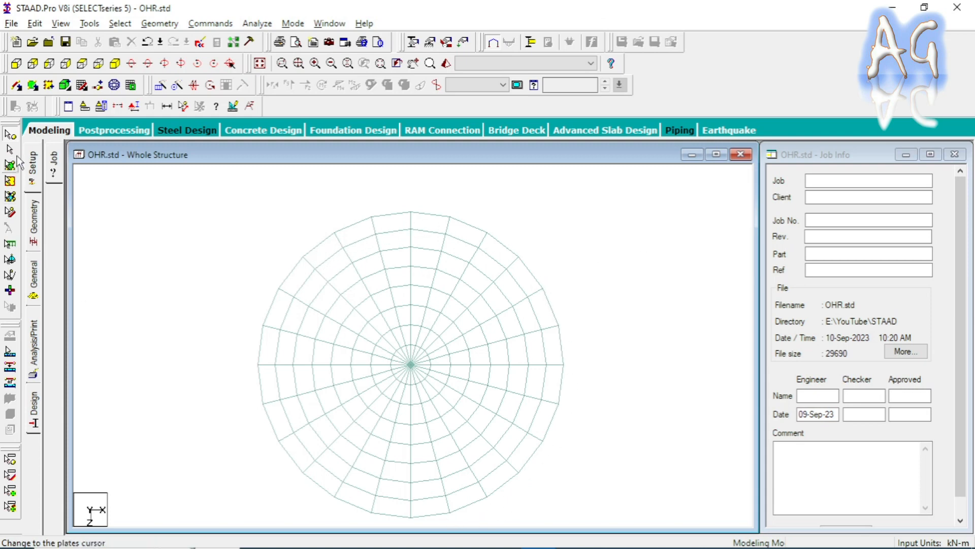
Add a beam between two adjacent nodes on the bottom dome's outer edge and select it.
{"action": "left_click", "coordinate": [18, 89]}
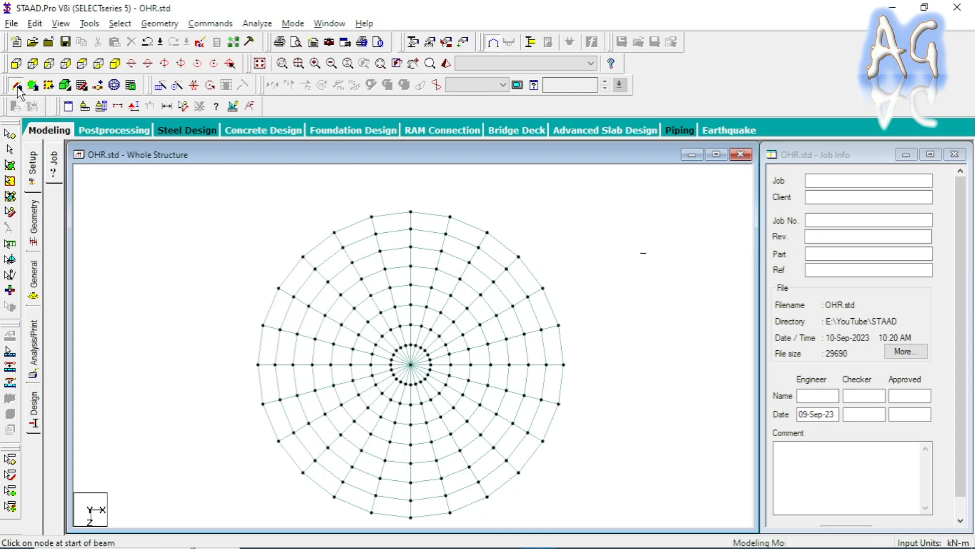
{"action": "left_click_drag", "start_coordinate": [335, 233], "coordinate": [371, 218]}
{"action": "left_click", "coordinate": [10, 149]}
{"action": "left_click", "coordinate": [355, 223]}
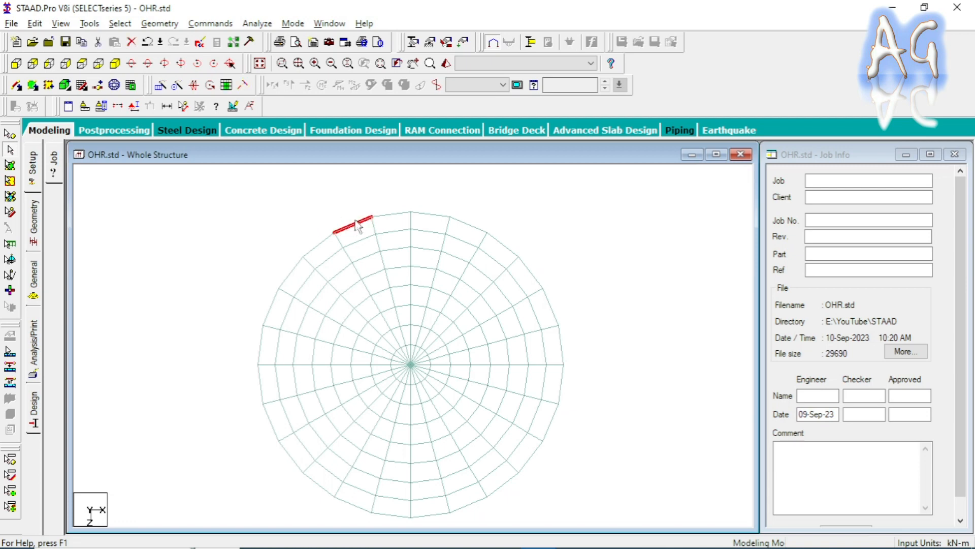
Circularly repeat the edge beam about the Y axis through a total angle of 360 degrees in 24 steps.
{"action": "left_click", "coordinate": [178, 85]}
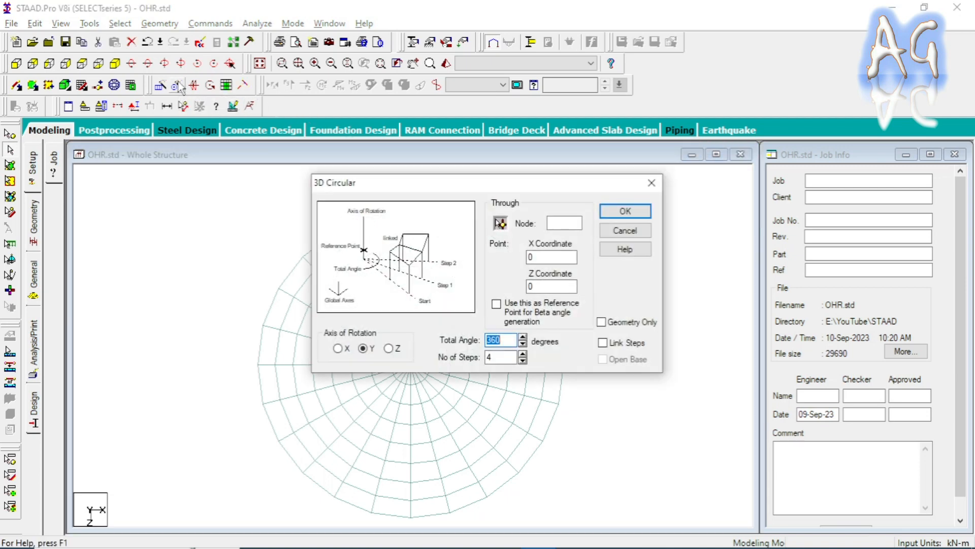
{"action": "left_click_drag", "start_coordinate": [451, 184], "coordinate": [692, 158]}
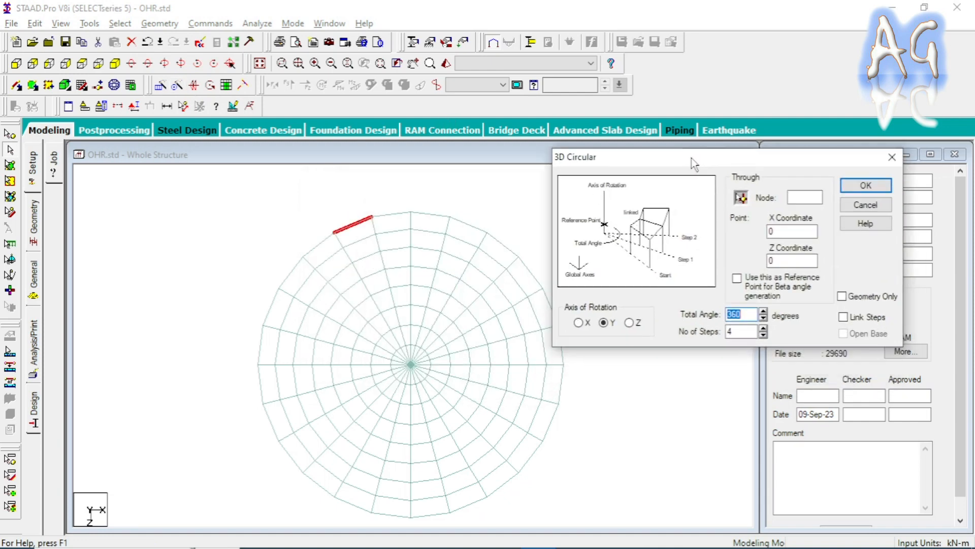
{"action": "key", "text": "Tab"}
{"action": "scroll", "coordinate": [410, 288], "scroll_direction": "down", "scroll_amount": 2}
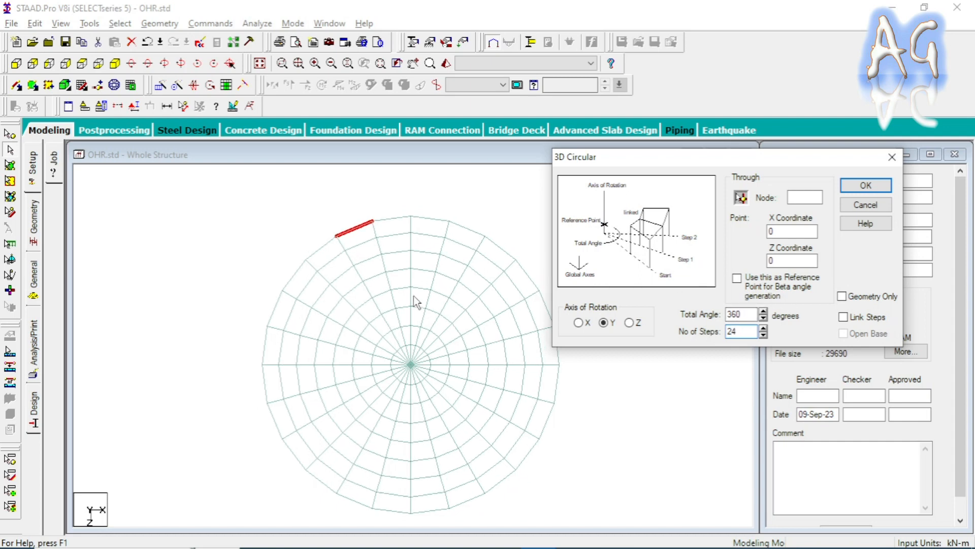
{"action": "middle_click_drag", "start_coordinate": [410, 288], "coordinate": [410, 310]}
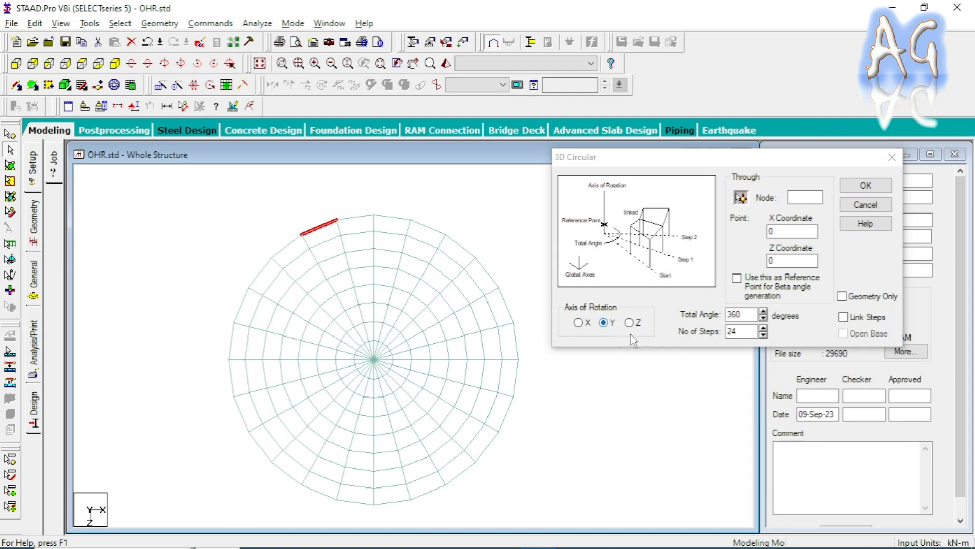
{"action": "left_click_drag", "start_coordinate": [684, 165], "coordinate": [676, 165]}
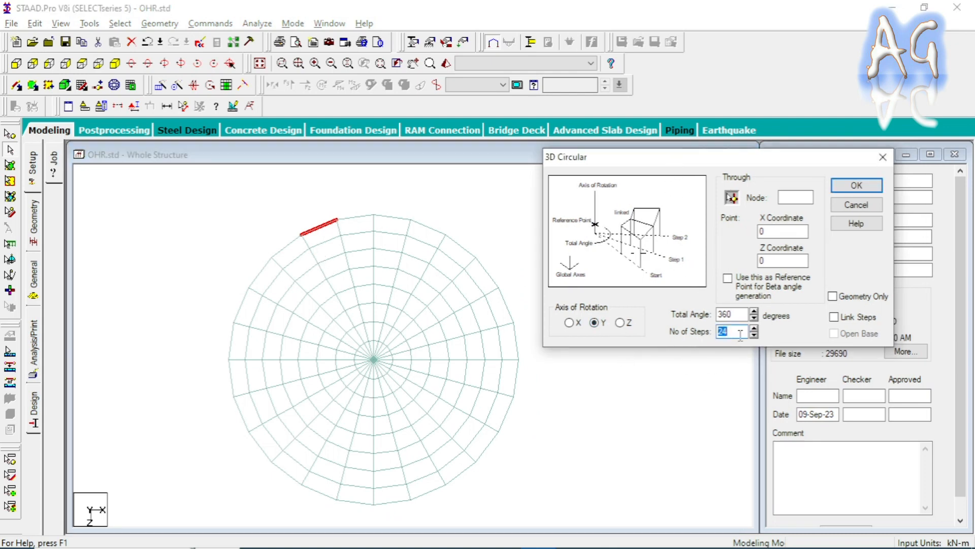
{"action": "left_click", "coordinate": [855, 186]}
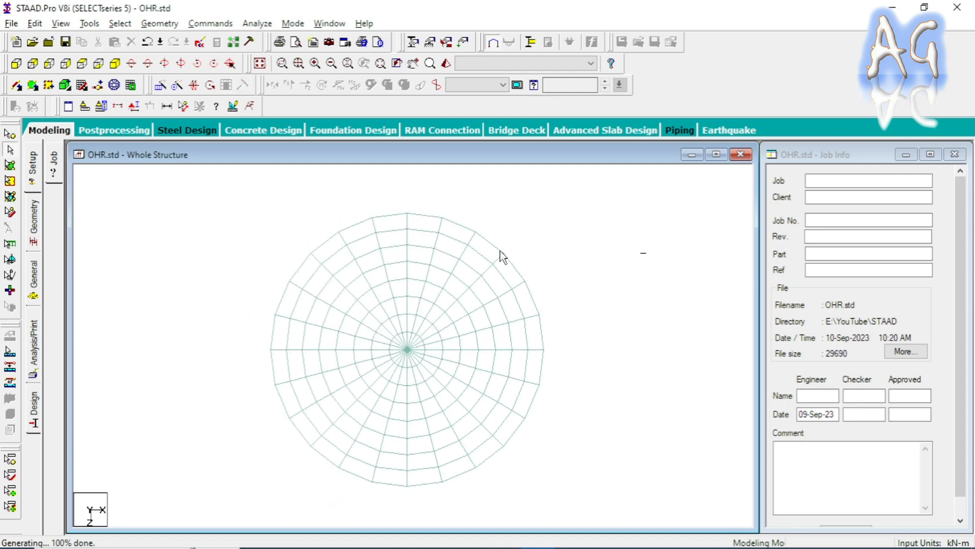
Select all ring beams around the bottom dome and associate them with a new beam group named HEE_BEAM.
{"action": "left_click_drag", "start_coordinate": [216, 184], "coordinate": [579, 498]}
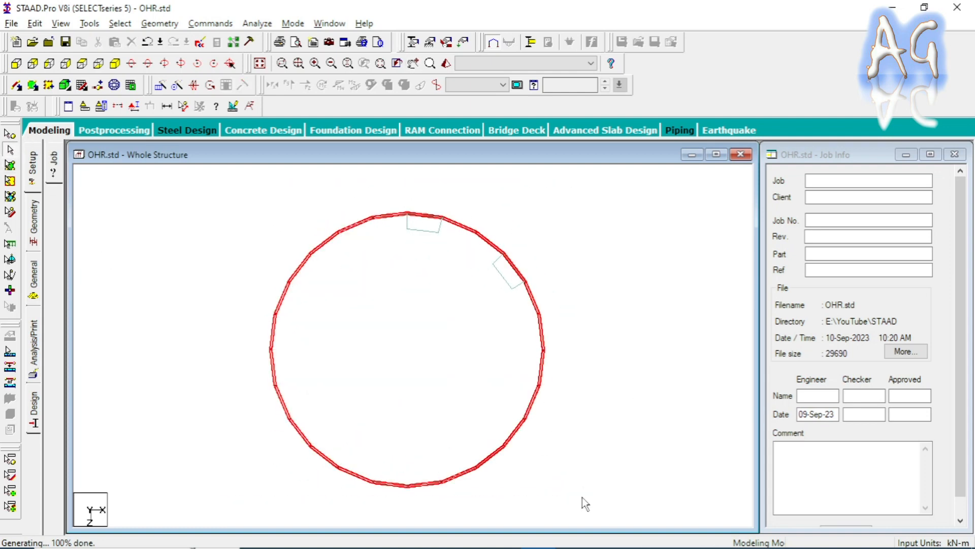
{"action": "left_click", "coordinate": [99, 63]}
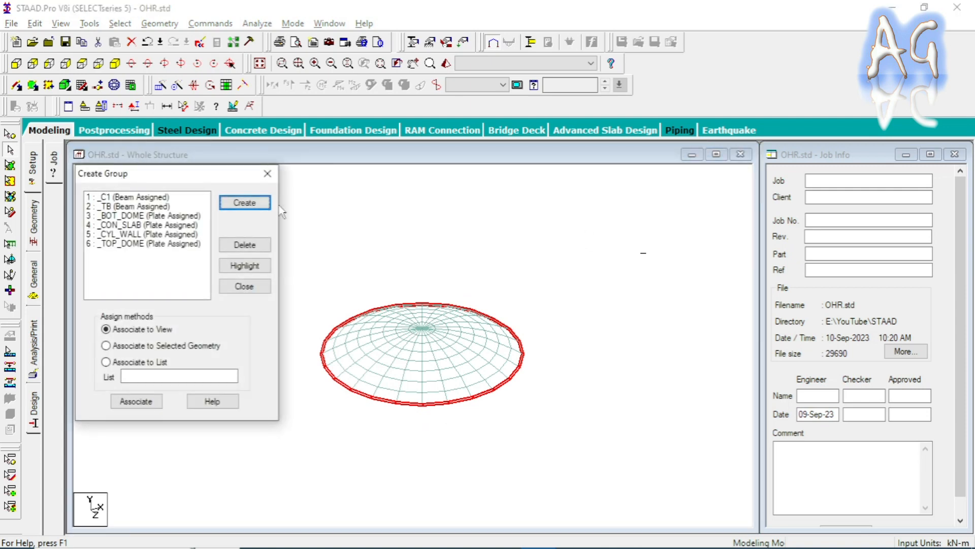
{"action": "left_click", "coordinate": [245, 202]}
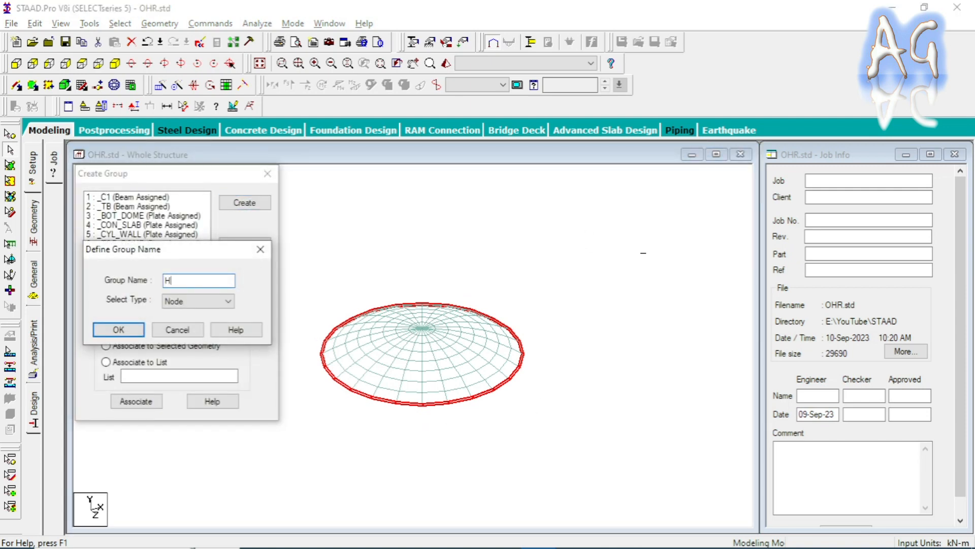
{"action": "type", "text": "HEEL"}
{"action": "key", "text": "BackSpace"}
{"action": "type", "text": "_BEAM"}
{"action": "left_click", "coordinate": [167, 301]}
{"action": "left_click", "coordinate": [176, 317]}
{"action": "left_click", "coordinate": [117, 330]}
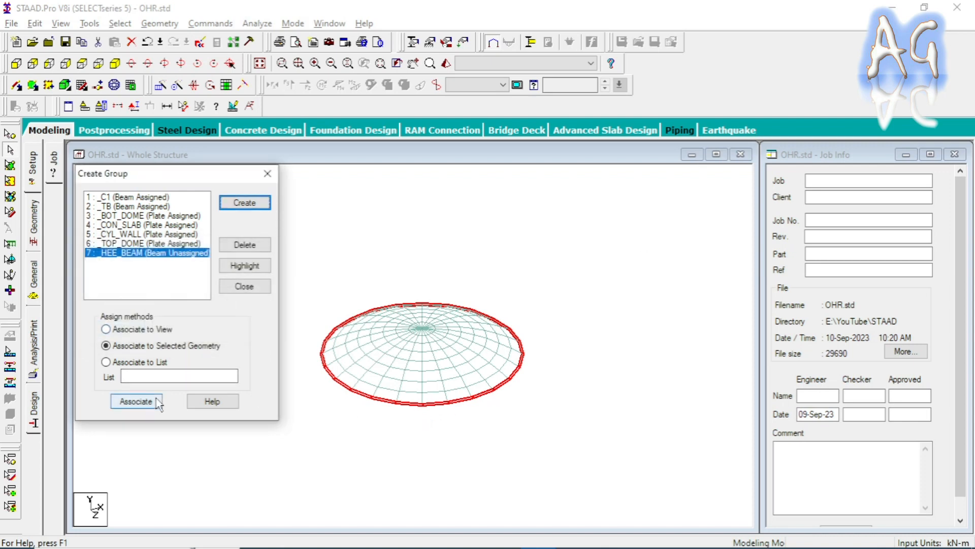
{"action": "left_click", "coordinate": [133, 401]}
Define a concrete rectangular section with YD 0.9 m and ZD 0.6 m, following the 600x900 ring beam in the OHR drawing.
{"action": "left_click", "coordinate": [414, 43]}
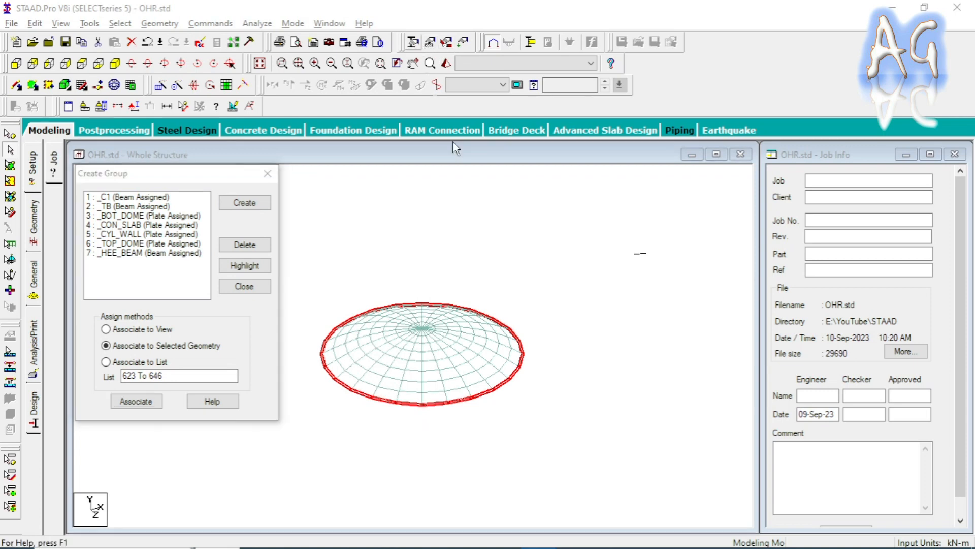
{"action": "key", "text": "alt+Tab"}
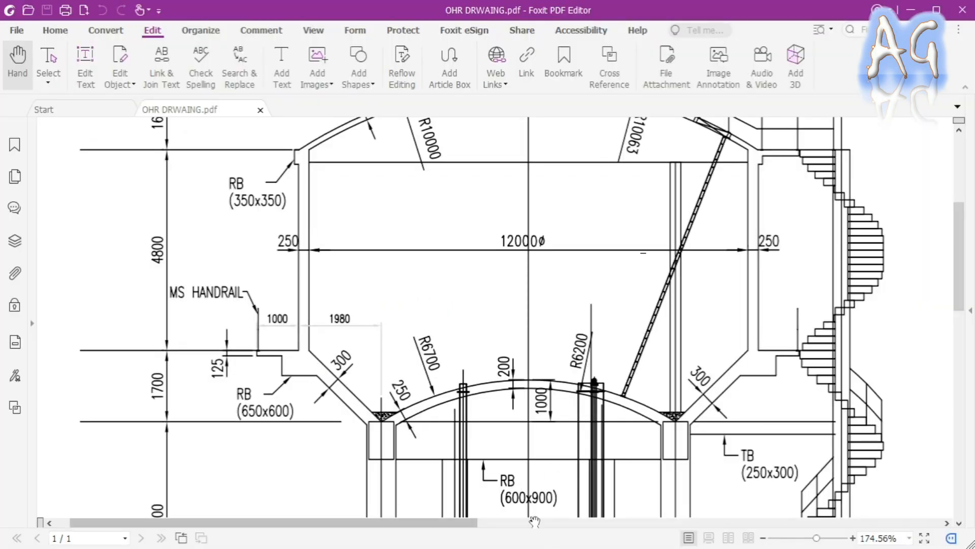
{"action": "key", "text": "alt+Tab"}
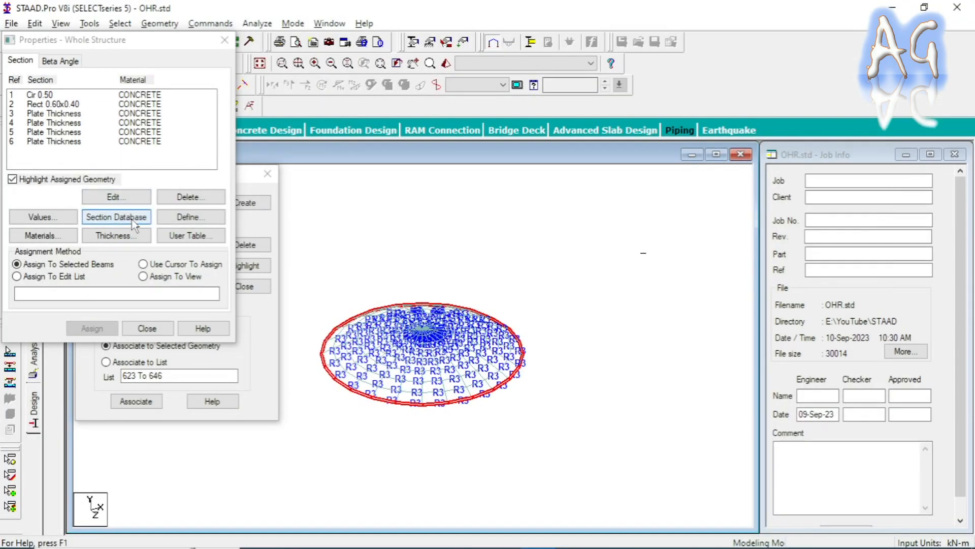
{"action": "left_click", "coordinate": [180, 217]}
{"action": "left_click", "coordinate": [284, 167]}
{"action": "left_click", "coordinate": [564, 237]}
{"action": "type", "text": ".9"}
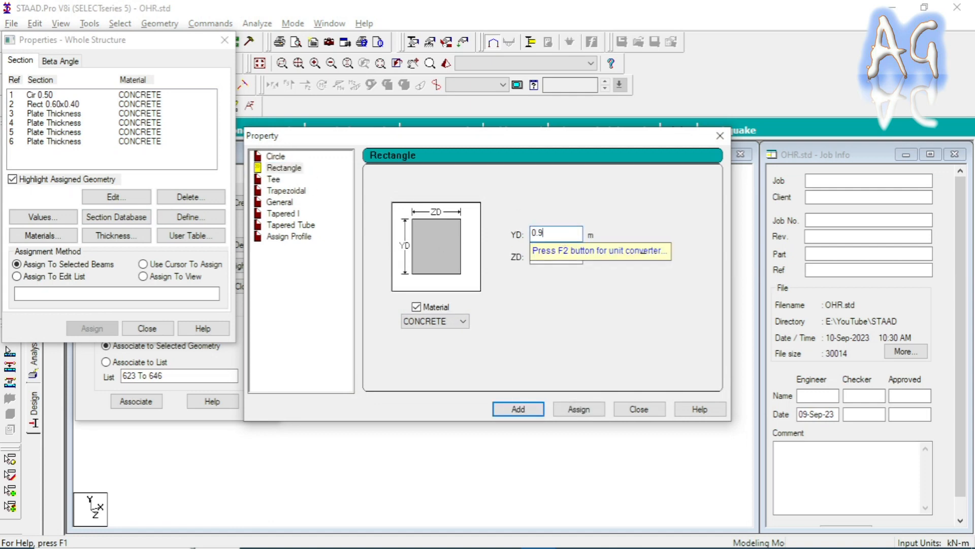
{"action": "key", "text": "Tab"}
{"action": "key", "text": "alt+Tab"}
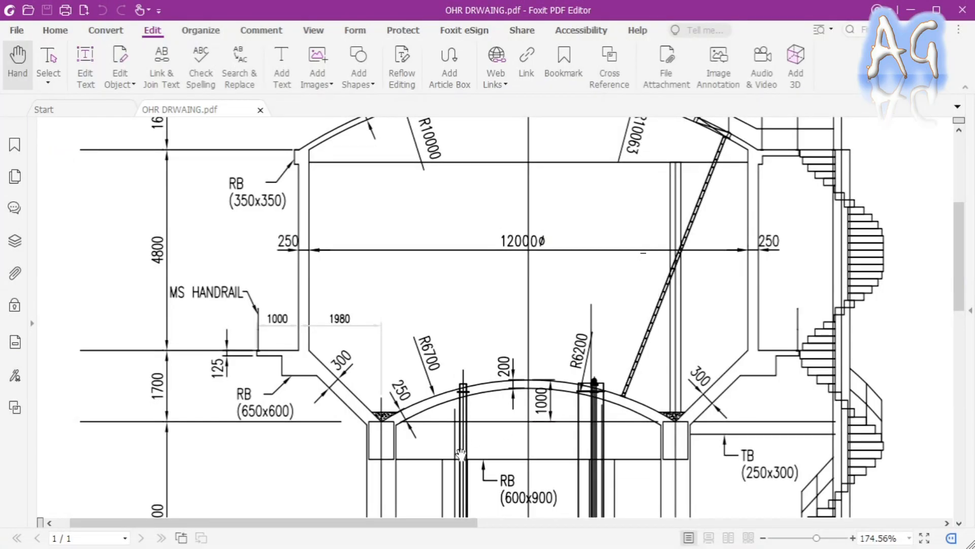
{"action": "key", "text": "alt+Tab"}
{"action": "type", "text": ".6"}
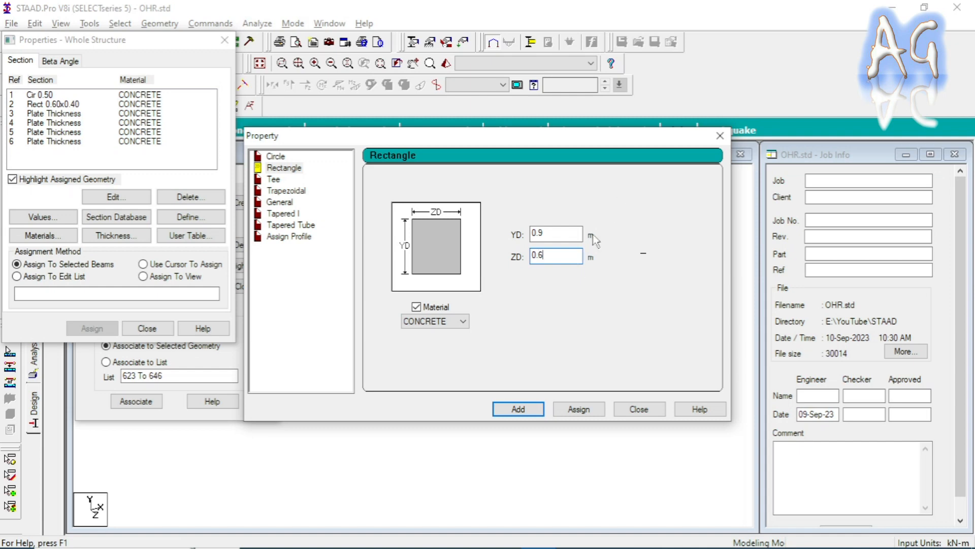
Assign the rectangular section to the selected HEE_BEAM ring beams and close the property and group dialogs.
{"action": "left_click", "coordinate": [590, 414]}
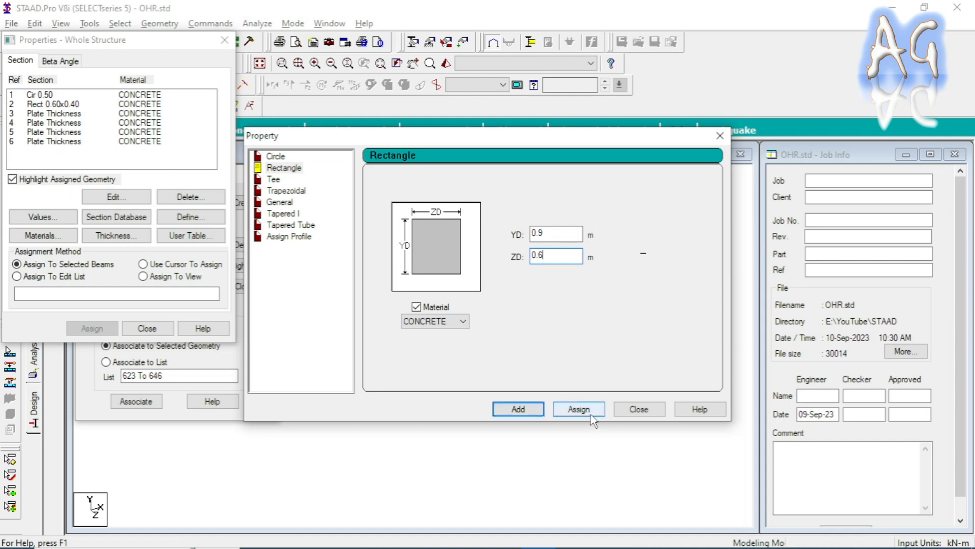
{"action": "left_click", "coordinate": [641, 410]}
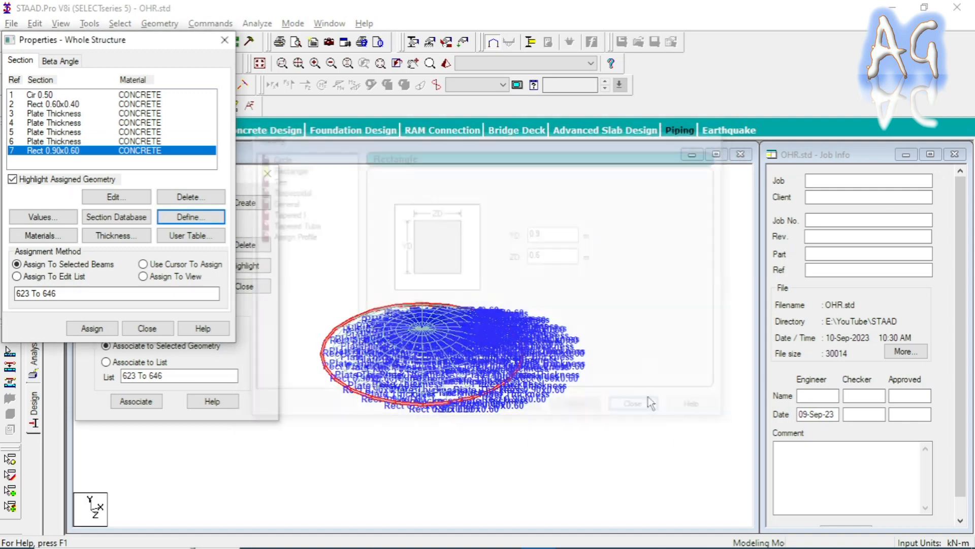
{"action": "middle_click_drag", "start_coordinate": [344, 369], "coordinate": [436, 370]}
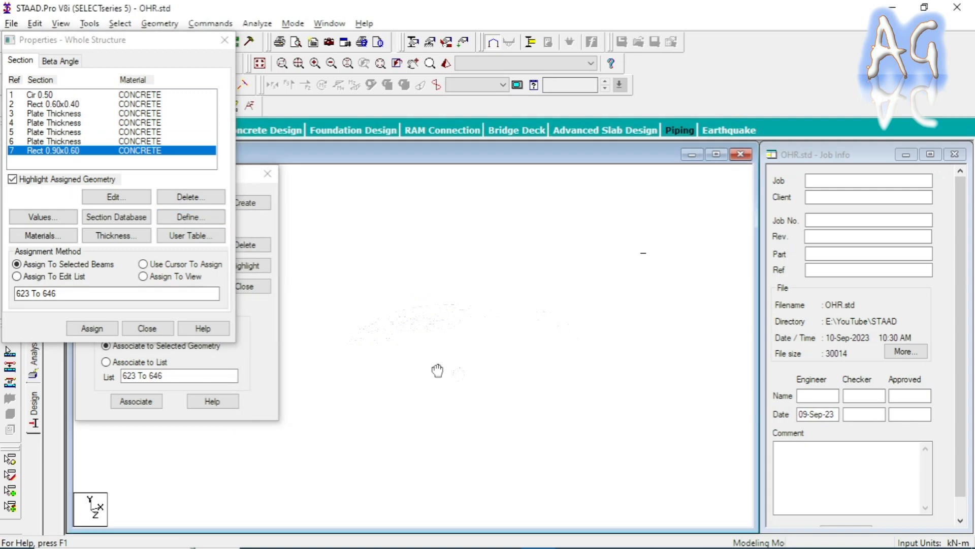
{"action": "left_click", "coordinate": [144, 329]}
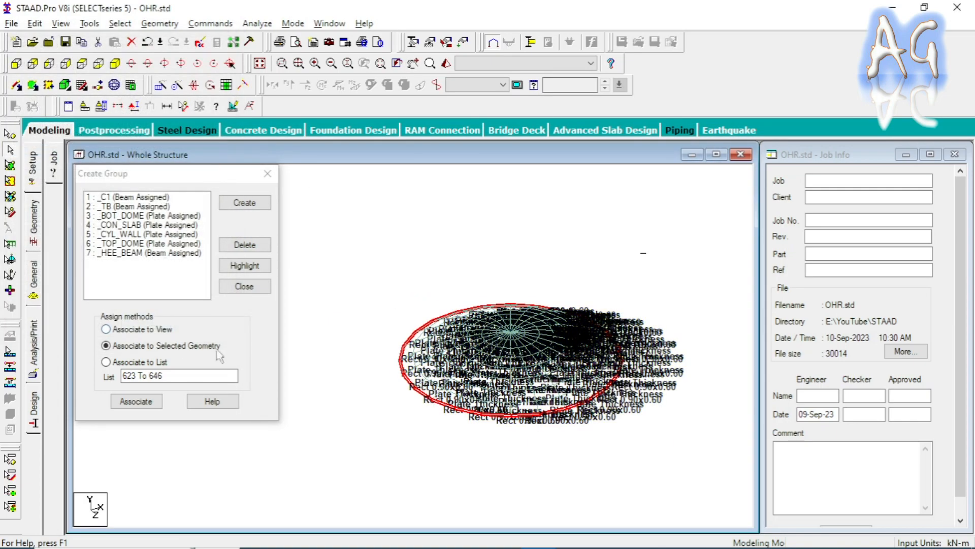
{"action": "left_click", "coordinate": [246, 286]}
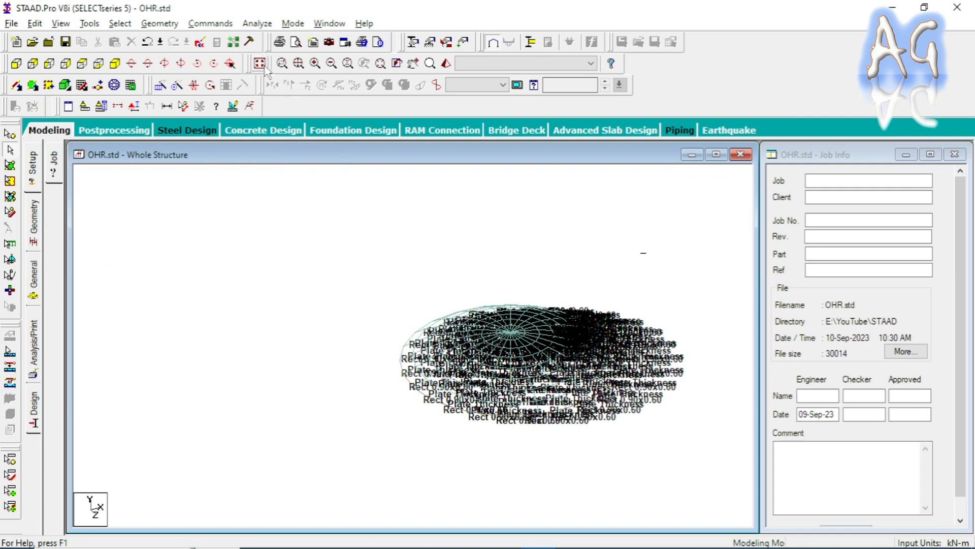
Display the whole structure and inspect the ring beam below the tank in a rendered view.
{"action": "left_click", "coordinate": [265, 66]}
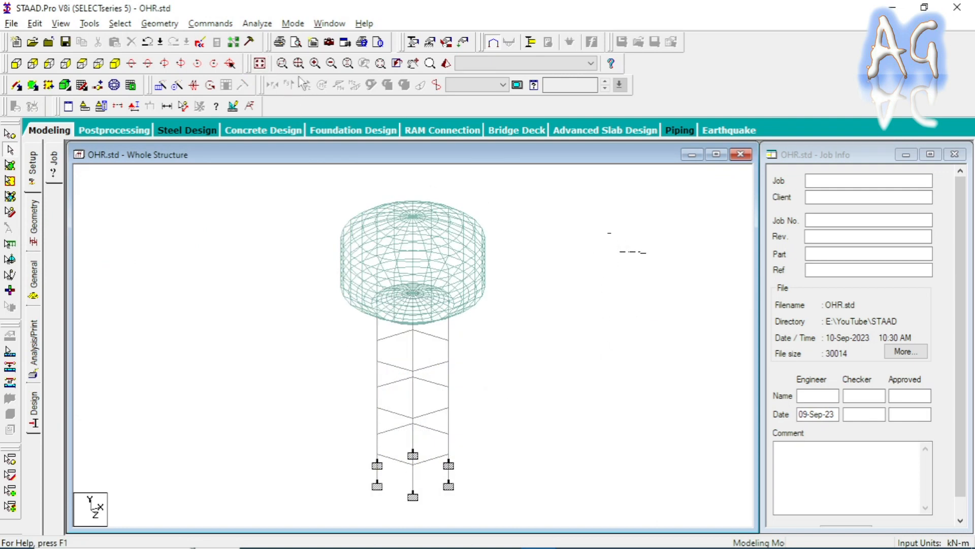
{"action": "left_click", "coordinate": [446, 65]}
{"action": "left_click_drag", "start_coordinate": [582, 323], "coordinate": [534, 390]}
{"action": "scroll", "coordinate": [533, 385], "scroll_direction": "up", "scroll_amount": 10}
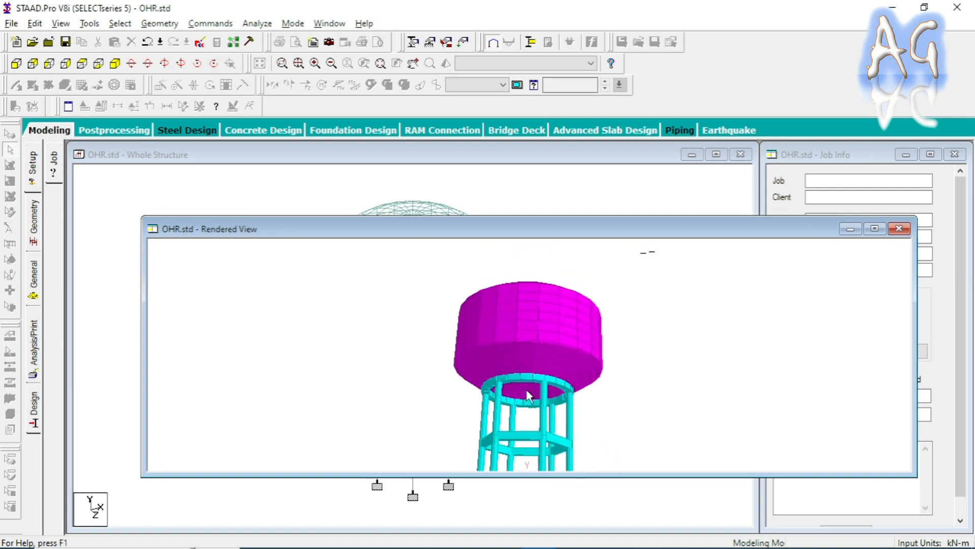
{"action": "scroll", "coordinate": [528, 406], "scroll_direction": "up", "scroll_amount": 8}
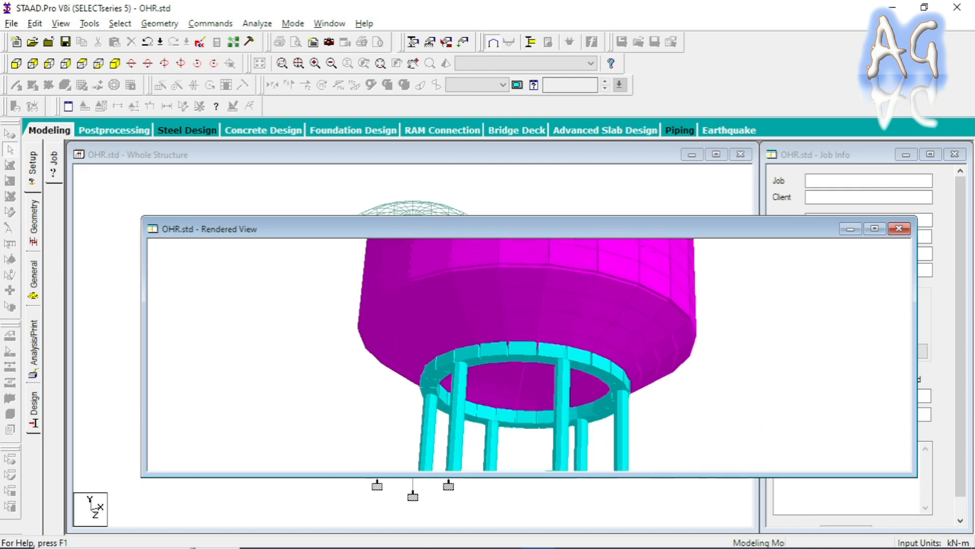
{"action": "left_click_drag", "start_coordinate": [555, 404], "coordinate": [576, 409]}
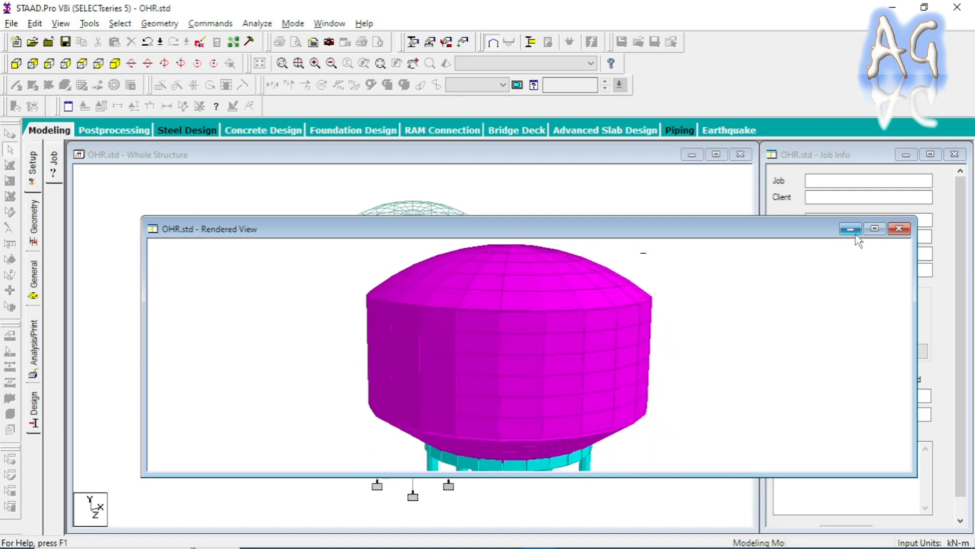
{"action": "left_click", "coordinate": [899, 229]}
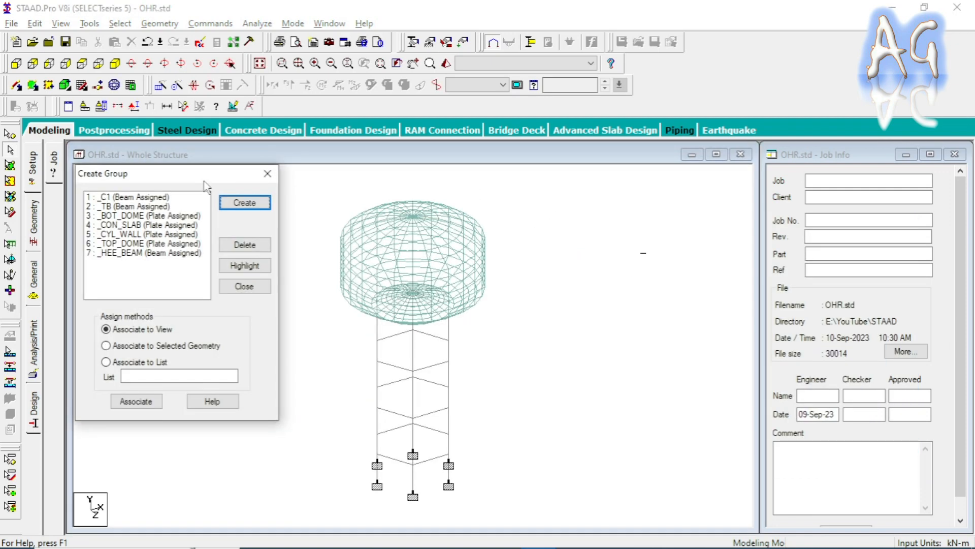
Highlight the CYL_WALL group, show only its plates and clear the selection.
{"action": "left_click", "coordinate": [150, 234]}
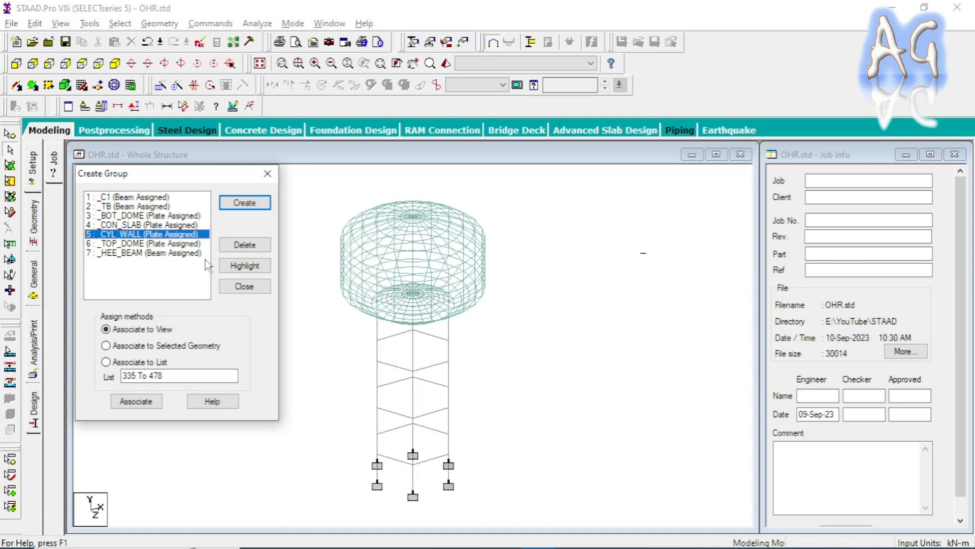
{"action": "left_click", "coordinate": [227, 268]}
{"action": "left_click", "coordinate": [268, 174]}
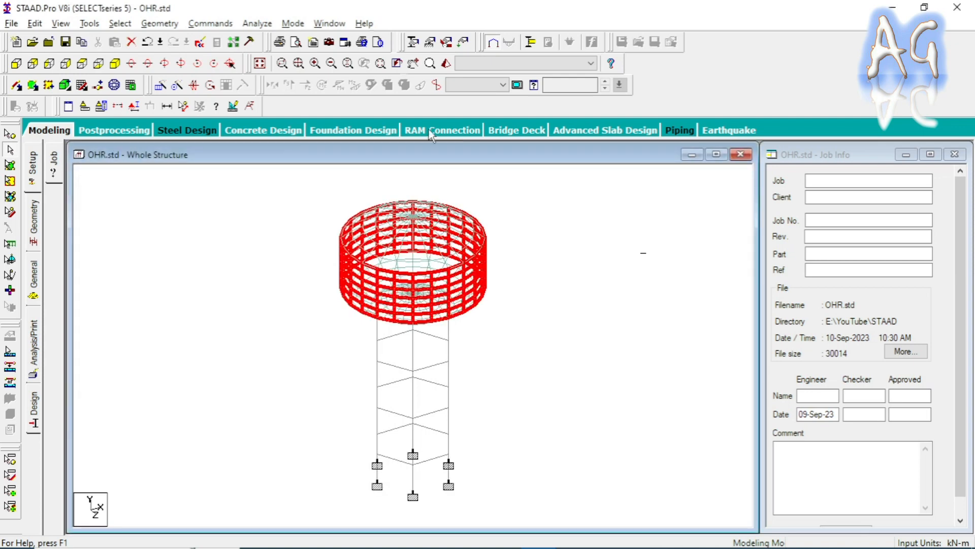
{"action": "left_click", "coordinate": [120, 23]}
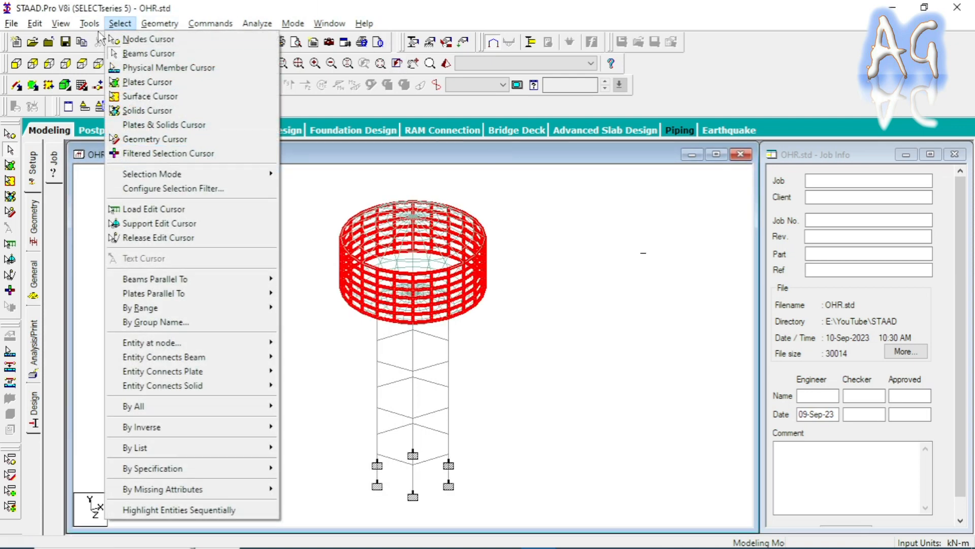
{"action": "left_click", "coordinate": [117, 66]}
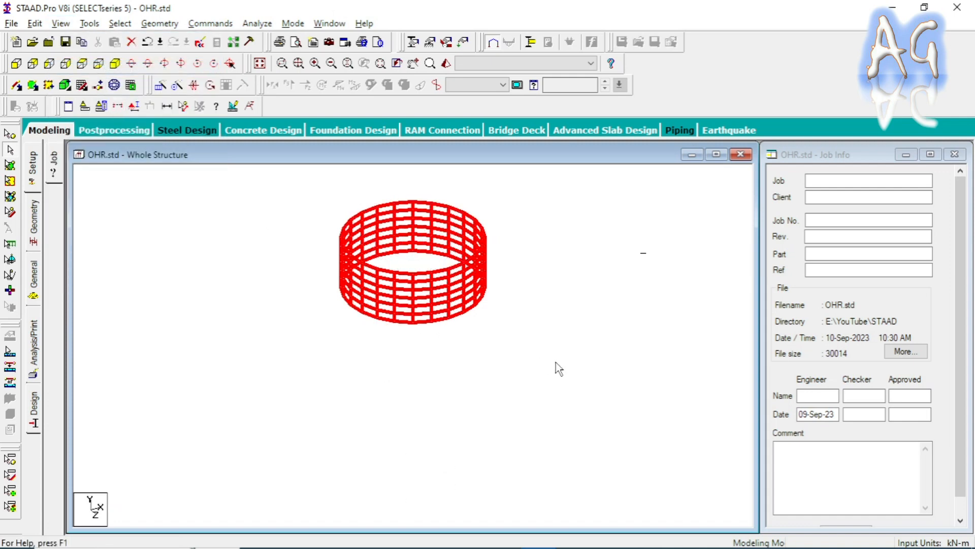
{"action": "middle_click_drag", "start_coordinate": [187, 241], "coordinate": [212, 316]}
{"action": "scroll", "coordinate": [327, 337], "scroll_direction": "up", "scroll_amount": 3}
{"action": "middle_click_drag", "start_coordinate": [542, 351], "coordinate": [503, 366]}
{"action": "scroll", "coordinate": [563, 375], "scroll_direction": "up", "scroll_amount": 1}
{"action": "left_click", "coordinate": [575, 379]}
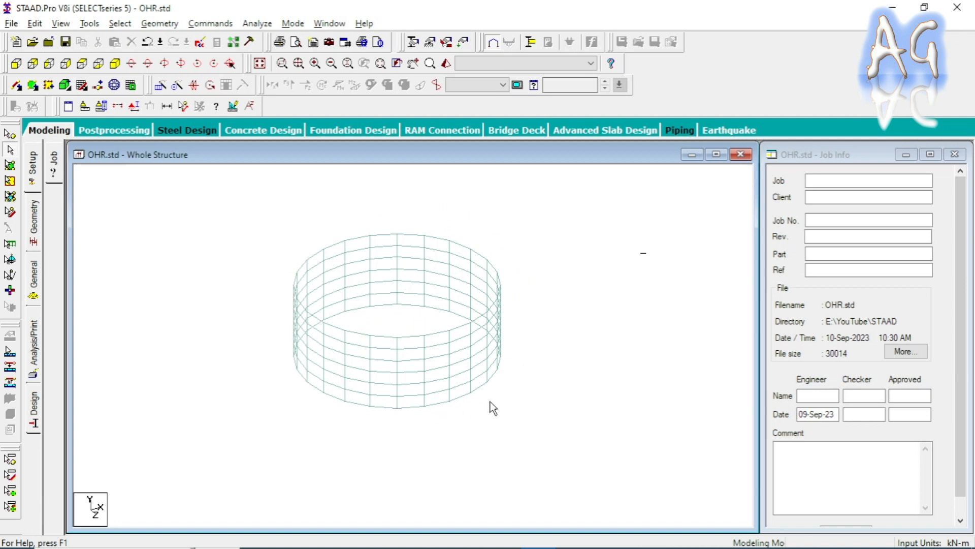
Add one beam between adjacent nodes on each of the cylindrical wall's top and bottom edges, and select both.
{"action": "middle_click_drag", "start_coordinate": [531, 383], "coordinate": [539, 399]}
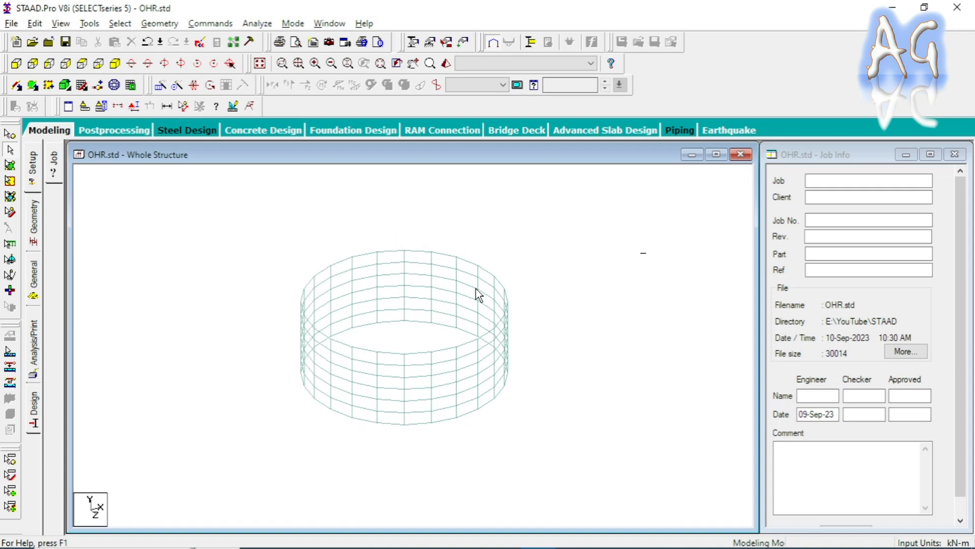
{"action": "scroll", "coordinate": [540, 361], "scroll_direction": "up", "scroll_amount": 1}
{"action": "middle_click_drag", "start_coordinate": [541, 362], "coordinate": [548, 351]}
{"action": "left_click", "coordinate": [17, 85]}
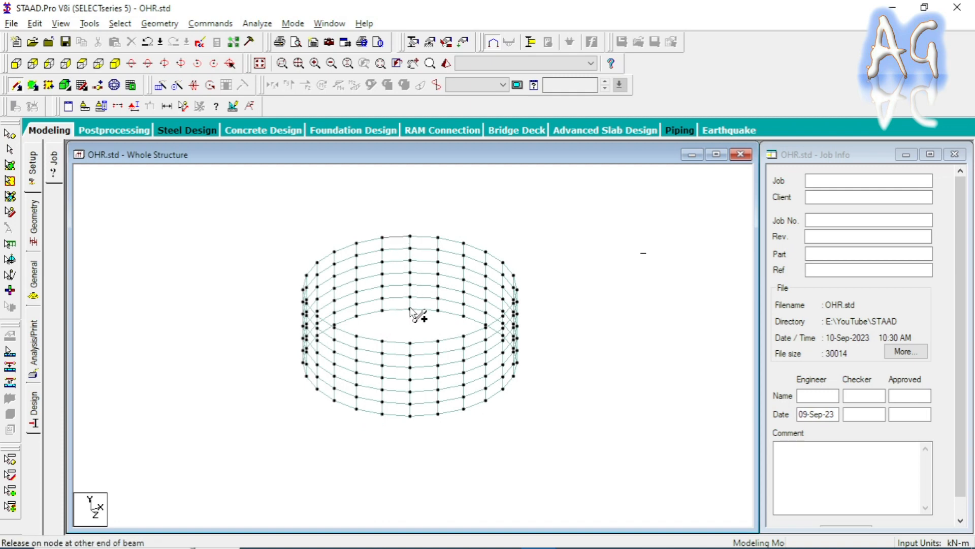
{"action": "key", "text": "Escape"}
{"action": "left_click_drag", "start_coordinate": [370, 191], "coordinate": [432, 337]}
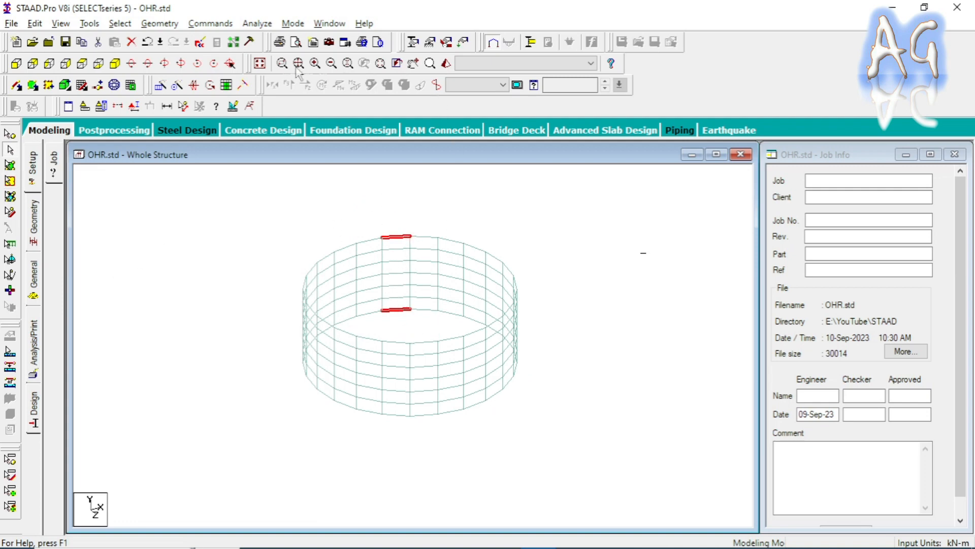
Circularly repeat the two edge beams about the Y axis through a total angle of 360 degrees in 24 steps.
{"action": "left_click", "coordinate": [170, 87]}
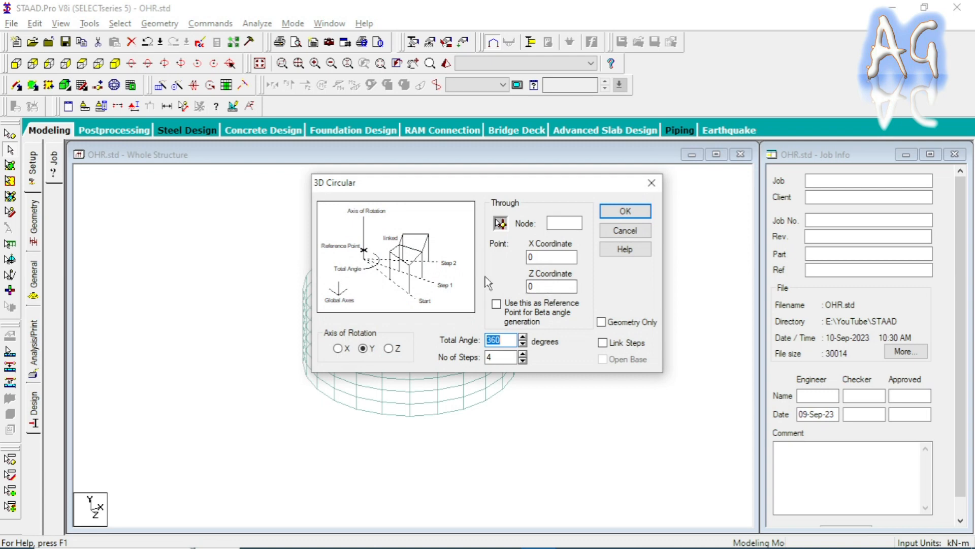
{"action": "left_click_drag", "start_coordinate": [500, 358], "coordinate": [395, 355]}
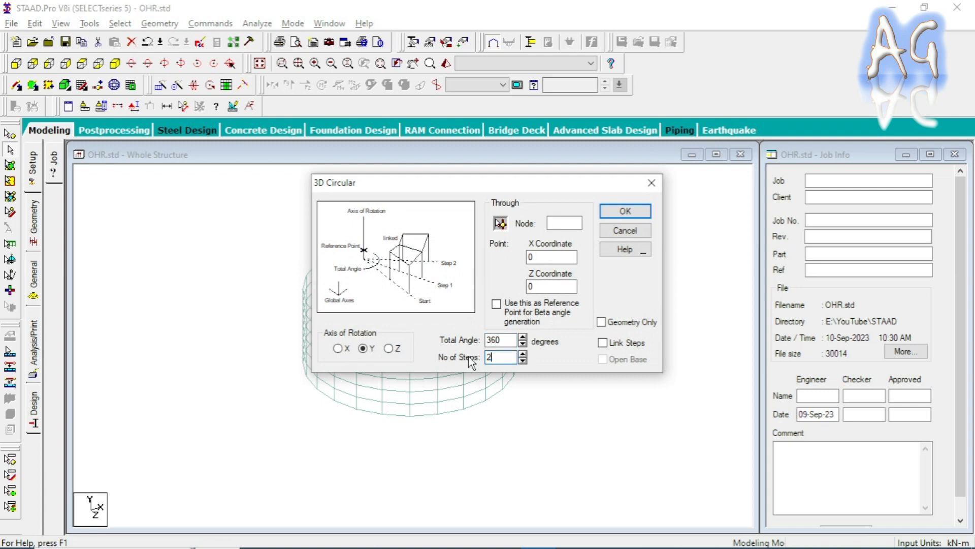
{"action": "type", "text": "24"}
{"action": "left_click", "coordinate": [625, 211]}
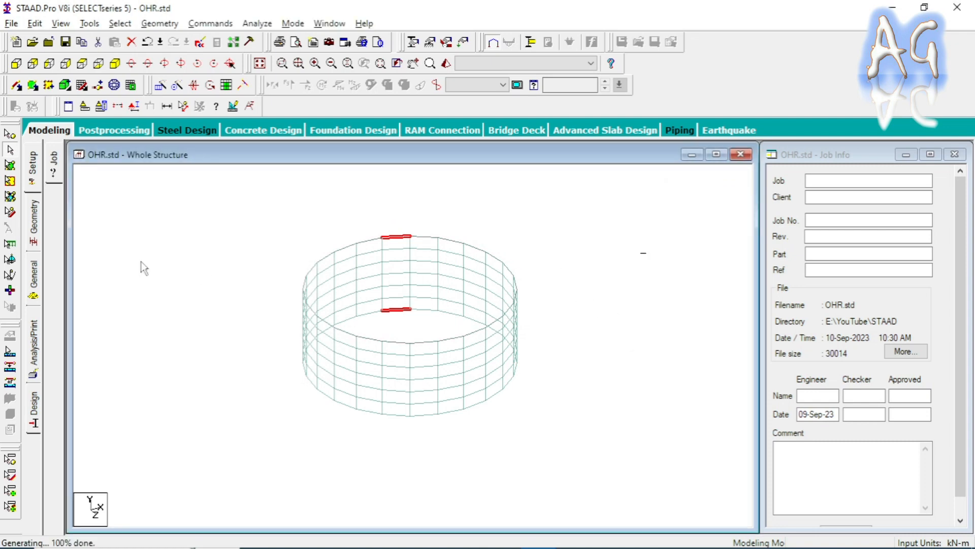
Select all ring beams along the cylindrical wall's bottom edge and return to the isometric view.
{"action": "left_click", "coordinate": [210, 224]}
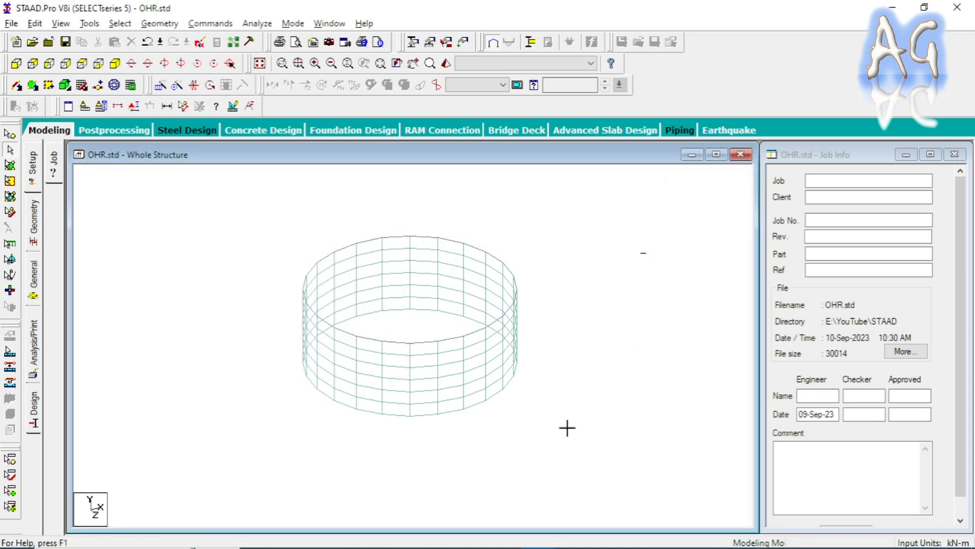
{"action": "left_click_drag", "start_coordinate": [533, 405], "coordinate": [595, 449]}
{"action": "left_click", "coordinate": [574, 341]}
{"action": "left_click", "coordinate": [16, 63]}
{"action": "left_click_drag", "start_coordinate": [543, 405], "coordinate": [654, 431]}
{"action": "left_click", "coordinate": [115, 64]}
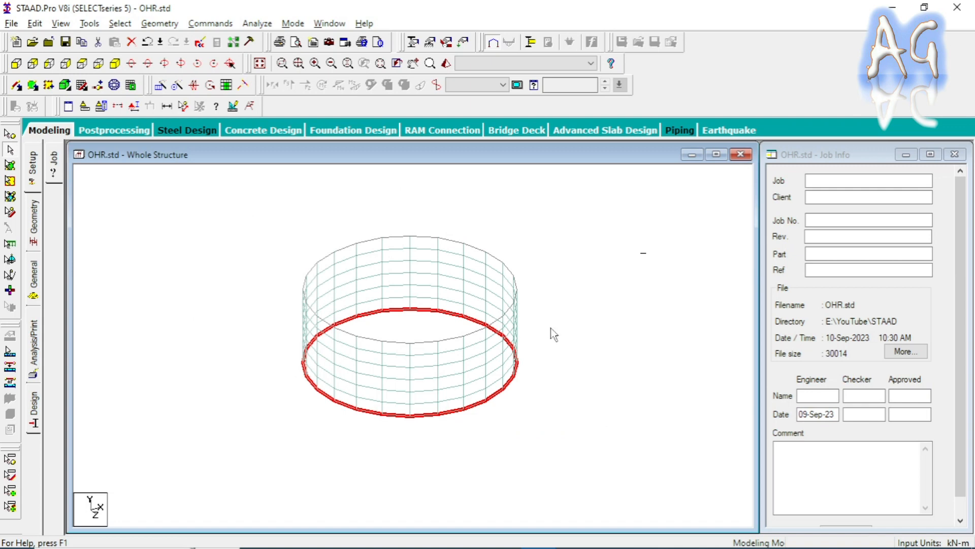
Create a beam group named BOT_RB and associate the selected bottom ring beams with it.
{"action": "key", "text": "ctrl+g"}
{"action": "left_click", "coordinate": [218, 200]}
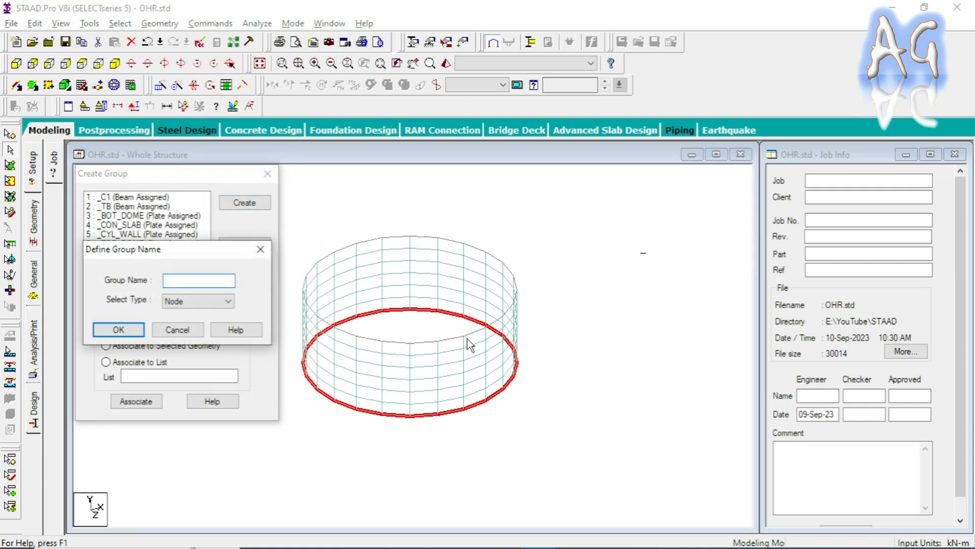
{"action": "left_click", "coordinate": [226, 301]}
{"action": "left_click", "coordinate": [224, 322]}
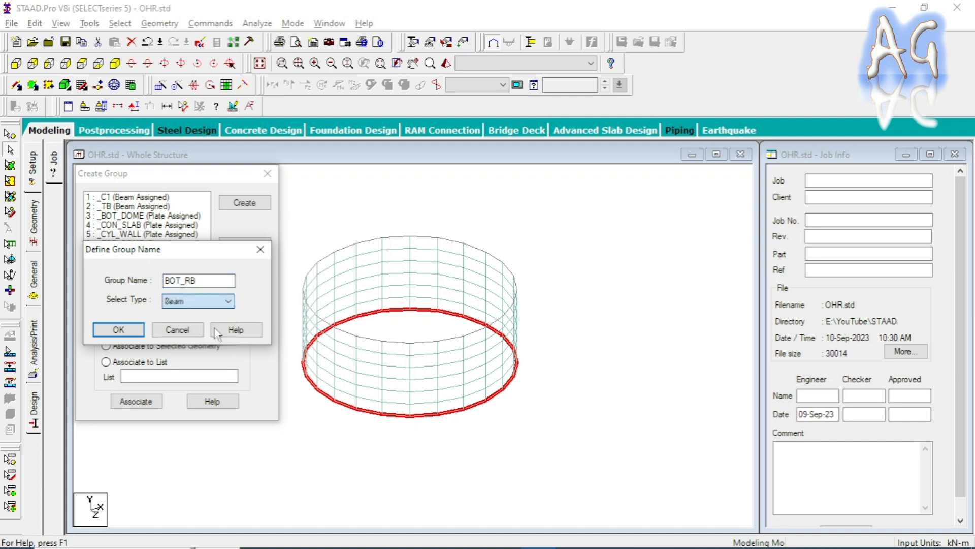
{"action": "left_click", "coordinate": [118, 330]}
{"action": "left_click", "coordinate": [135, 401]}
Select all ring beams along the cylindrical wall's top edge and return to the isometric view.
{"action": "middle_click_drag", "start_coordinate": [509, 331], "coordinate": [588, 348]}
{"action": "scroll", "coordinate": [490, 324], "scroll_direction": "down", "scroll_amount": 1}
{"action": "left_click", "coordinate": [17, 68]}
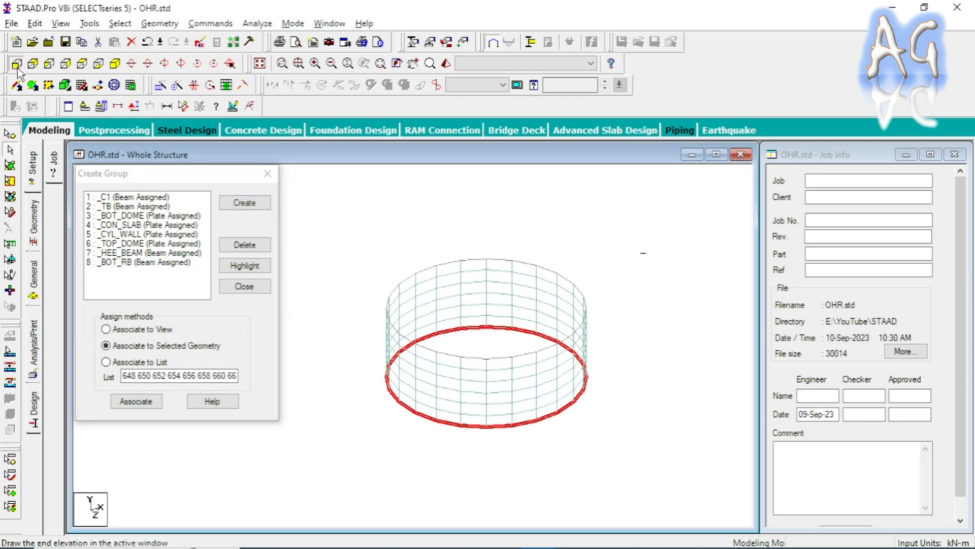
{"action": "left_click_drag", "start_coordinate": [376, 274], "coordinate": [678, 332]}
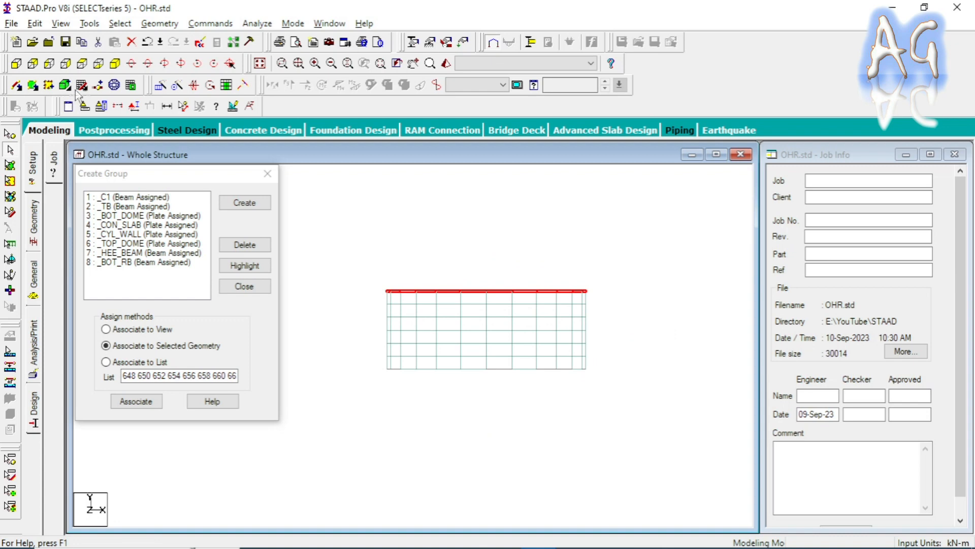
{"action": "left_click", "coordinate": [115, 64]}
Create a beam group named TOP_RB and associate the selected top ring beams with it.
{"action": "left_click", "coordinate": [244, 203]}
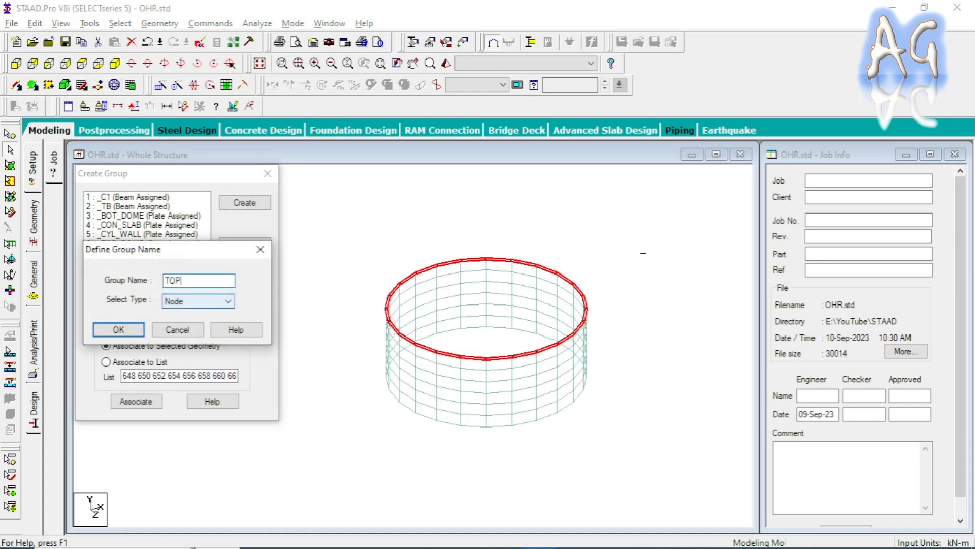
{"action": "left_click", "coordinate": [177, 305]}
{"action": "left_click", "coordinate": [176, 324]}
{"action": "left_click", "coordinate": [118, 329]}
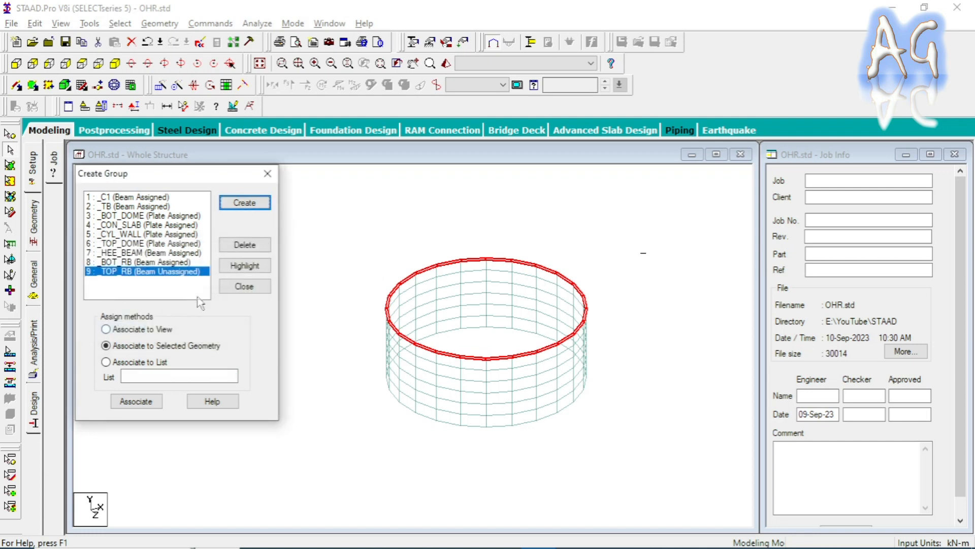
{"action": "left_click", "coordinate": [117, 404]}
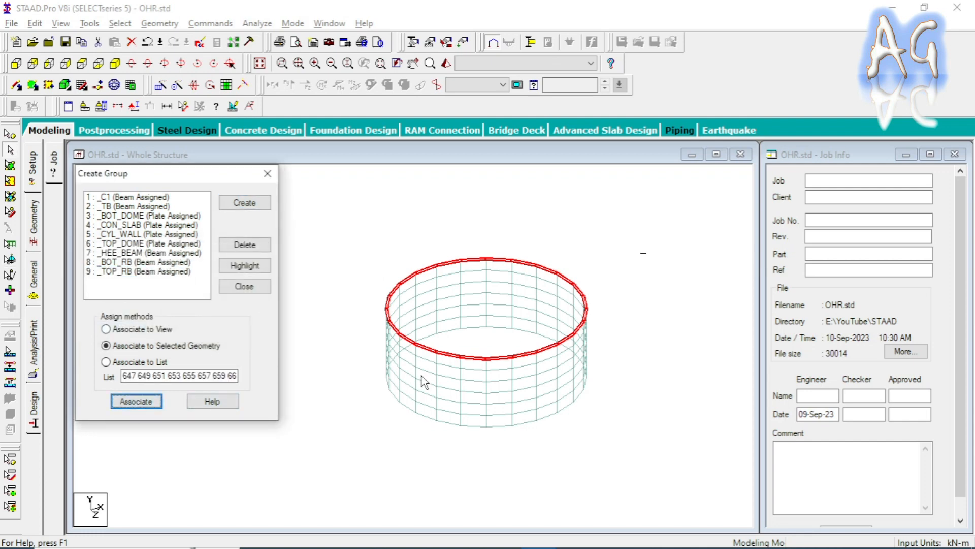
Select the cylindrical wall's bottom ring beams and assign them a rectangular concrete section with YD 0.6 m and ZD 0.65 m.
{"action": "left_click", "coordinate": [466, 315]}
{"action": "left_click", "coordinate": [15, 63]}
{"action": "left_click_drag", "start_coordinate": [354, 349], "coordinate": [686, 402]}
{"action": "left_click", "coordinate": [114, 63]}
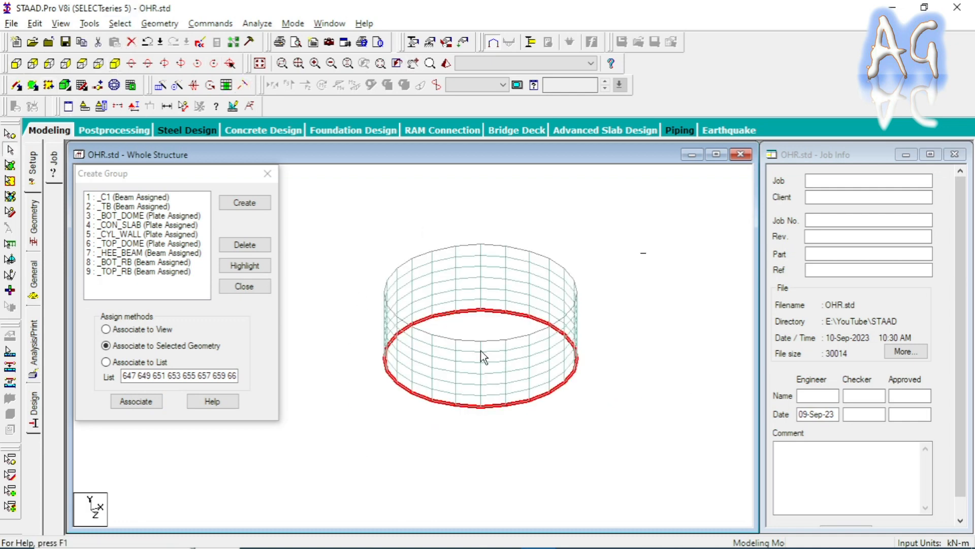
{"action": "left_click", "coordinate": [414, 43]}
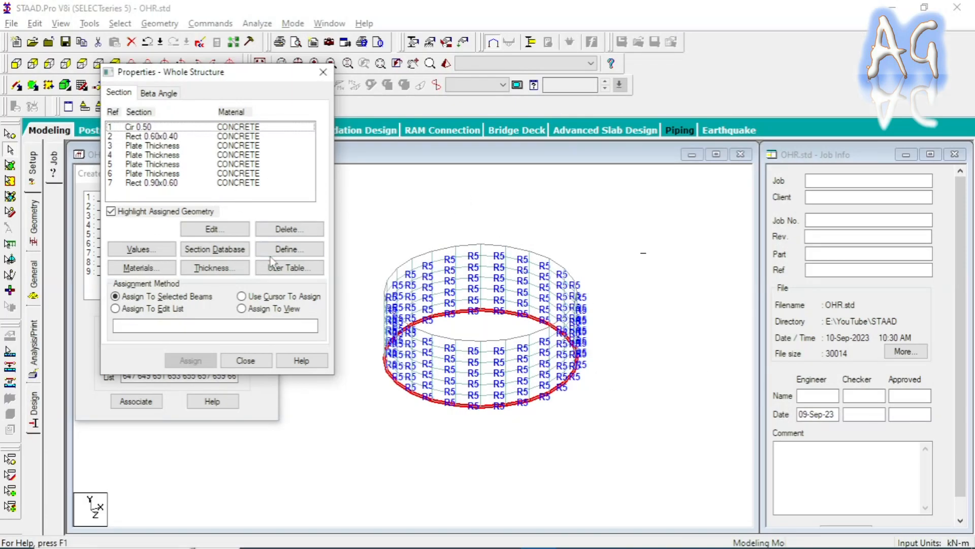
{"action": "left_click", "coordinate": [282, 249]}
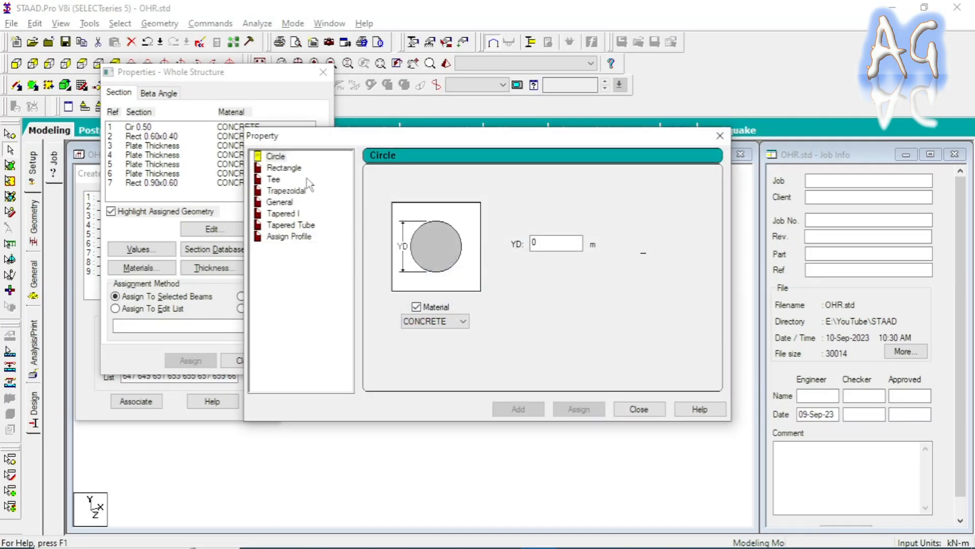
{"action": "left_click", "coordinate": [284, 167]}
{"action": "type", "text": ".6"}
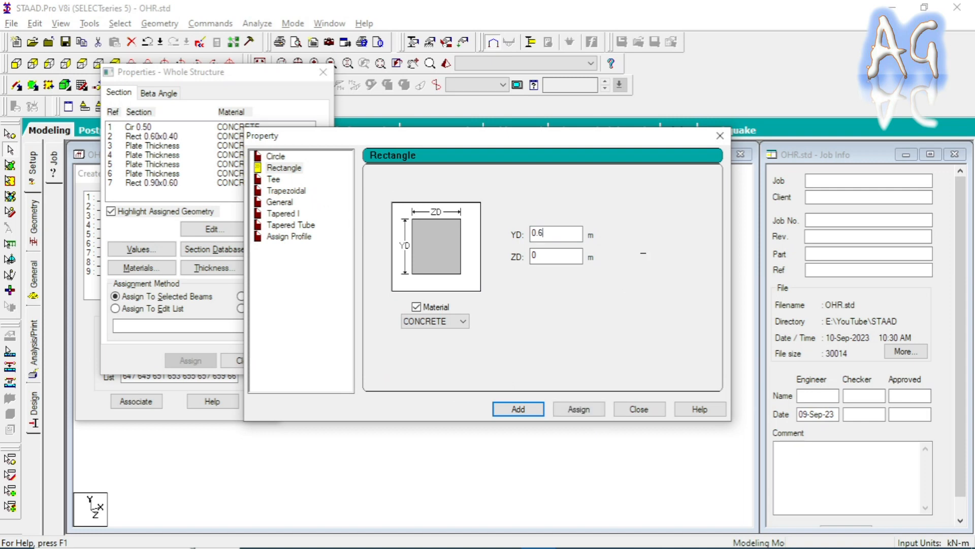
{"action": "left_click", "coordinate": [574, 259]}
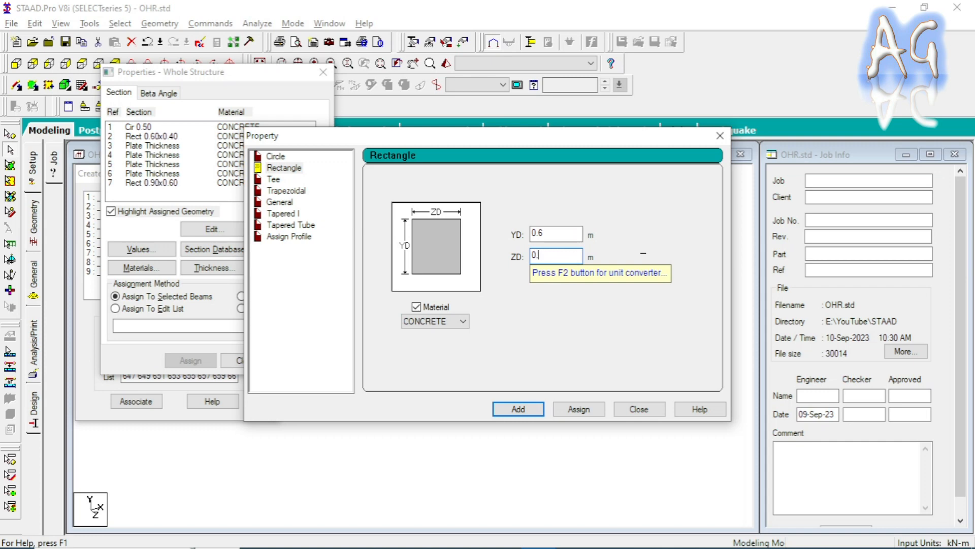
{"action": "left_click", "coordinate": [589, 410]}
{"action": "left_click", "coordinate": [639, 409]}
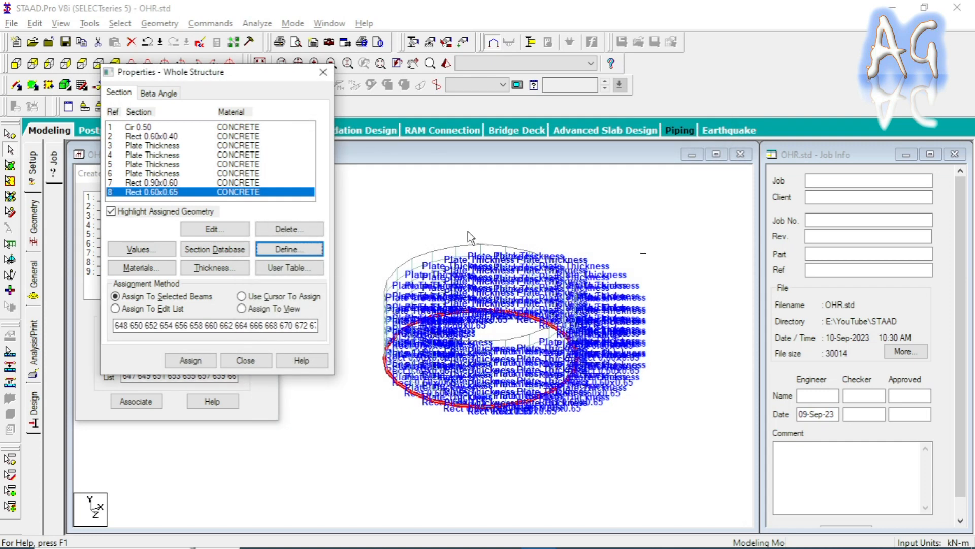
Select the ring beams along the cylindrical wall's top edge and check their section size in the OHR drawing.
{"action": "left_click", "coordinate": [488, 245]}
{"action": "left_click", "coordinate": [15, 64]}
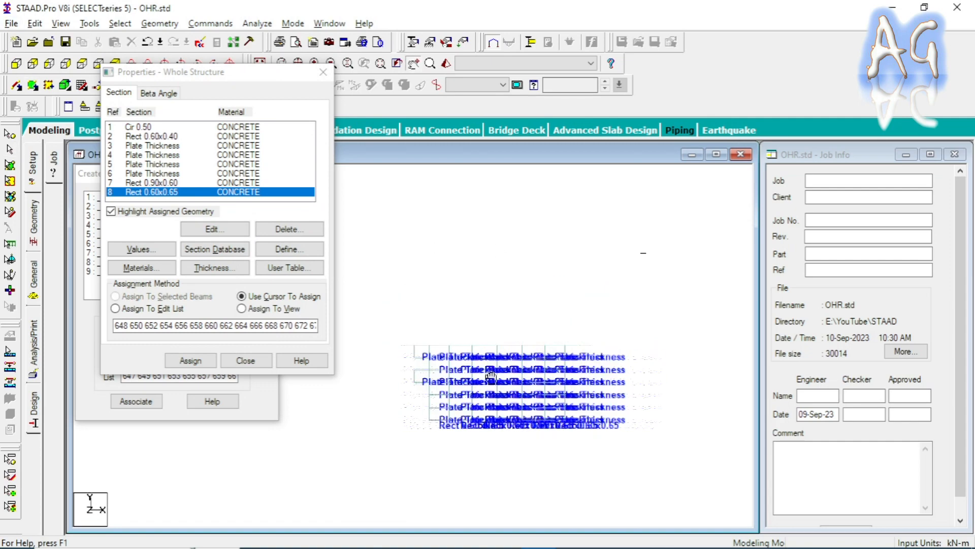
{"action": "left_click_drag", "start_coordinate": [393, 321], "coordinate": [643, 352]}
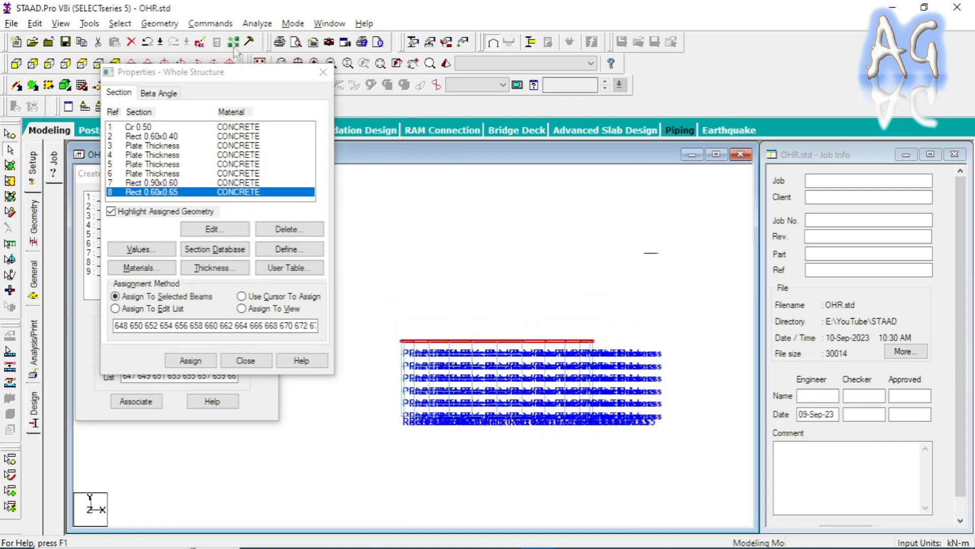
{"action": "left_click", "coordinate": [116, 59]}
{"action": "middle_click_drag", "start_coordinate": [561, 395], "coordinate": [546, 362]}
{"action": "key", "text": "alt+Tab"}
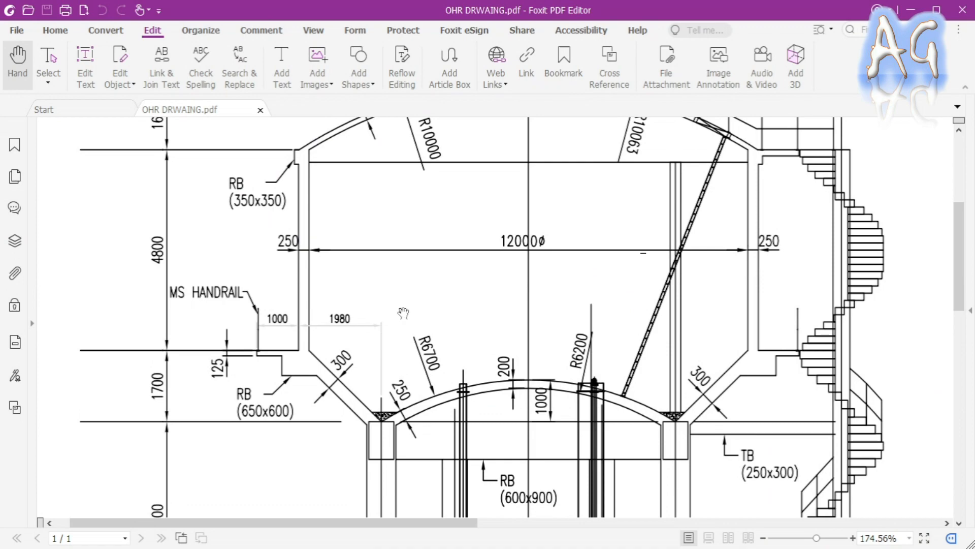
{"action": "scroll", "coordinate": [394, 275], "scroll_direction": "up", "scroll_amount": 5}
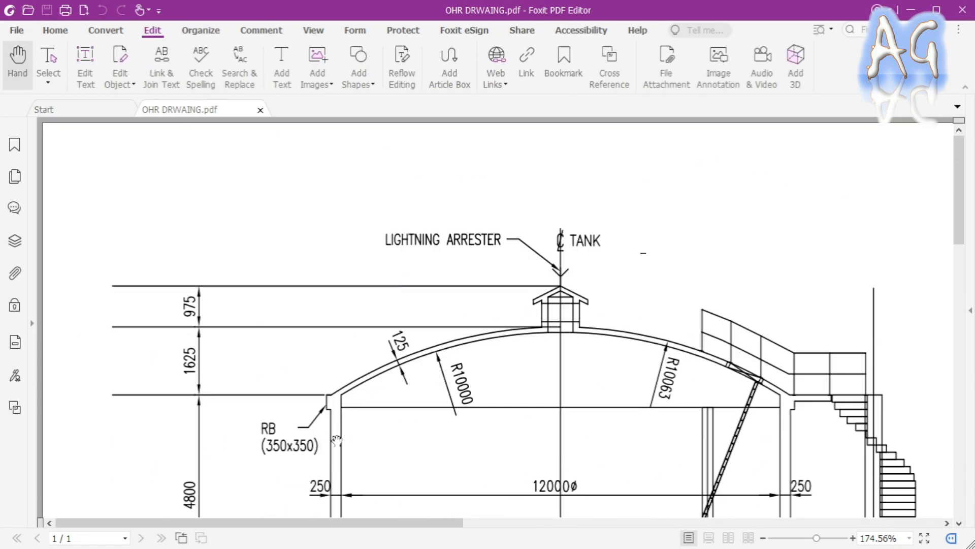
{"action": "scroll", "coordinate": [337, 440], "scroll_direction": "down", "scroll_amount": 2}
{"action": "key", "text": "alt+Tab"}
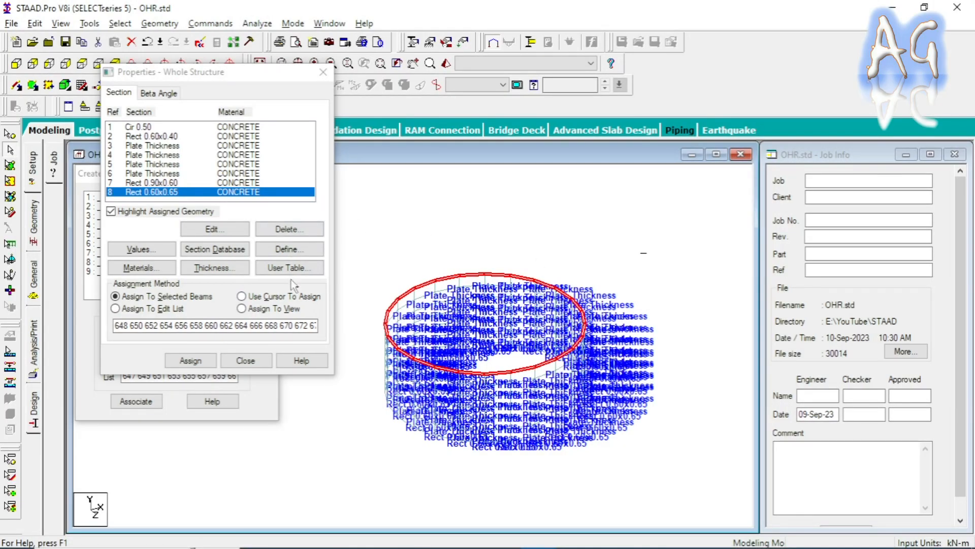
Assign a rectangular concrete section with YD 0.35 m and ZD 0.35 m to the selected top ring beams and close the property and group dialogs.
{"action": "left_click", "coordinate": [289, 248]}
{"action": "left_click", "coordinate": [284, 167]}
{"action": "left_click", "coordinate": [556, 231]}
{"action": "type", "text": ".3"}
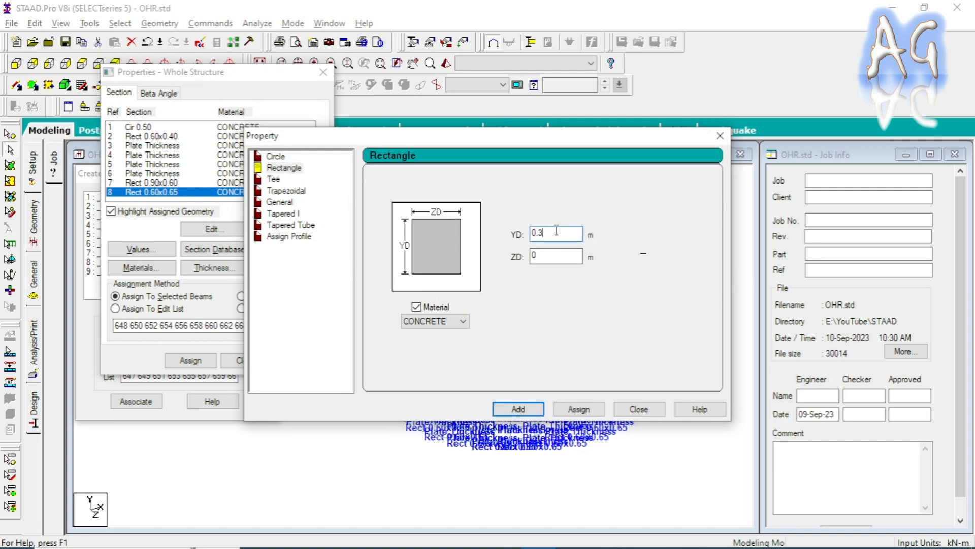
{"action": "type", "text": "5"}
{"action": "left_click", "coordinate": [562, 254]}
{"action": "type", "text": ".3"}
{"action": "key", "text": "Return"}
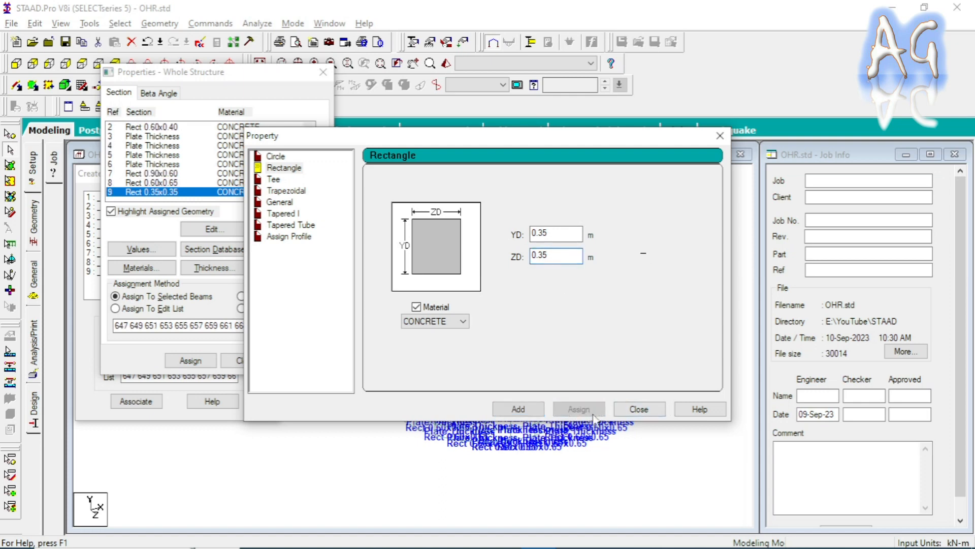
{"action": "left_click", "coordinate": [639, 409]}
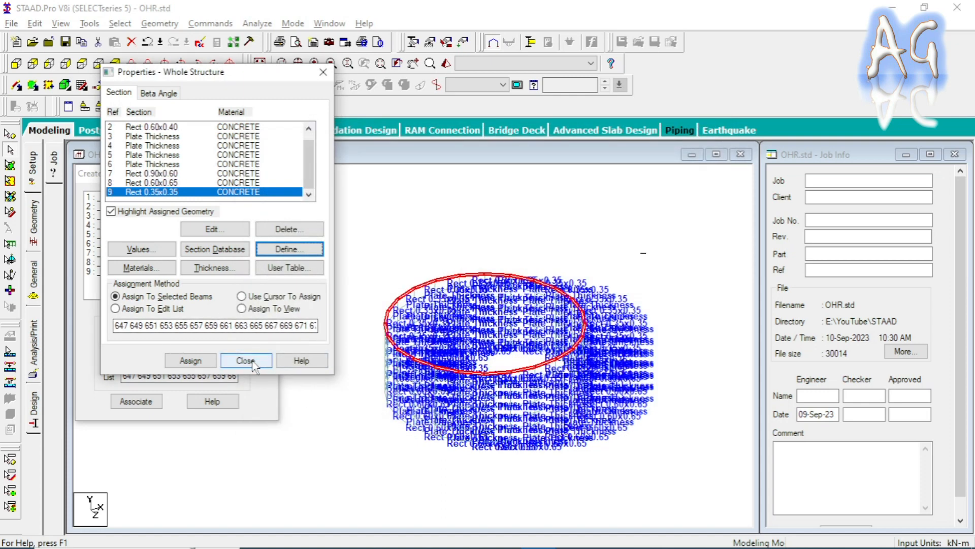
{"action": "left_click", "coordinate": [253, 362]}
{"action": "left_click", "coordinate": [246, 285]}
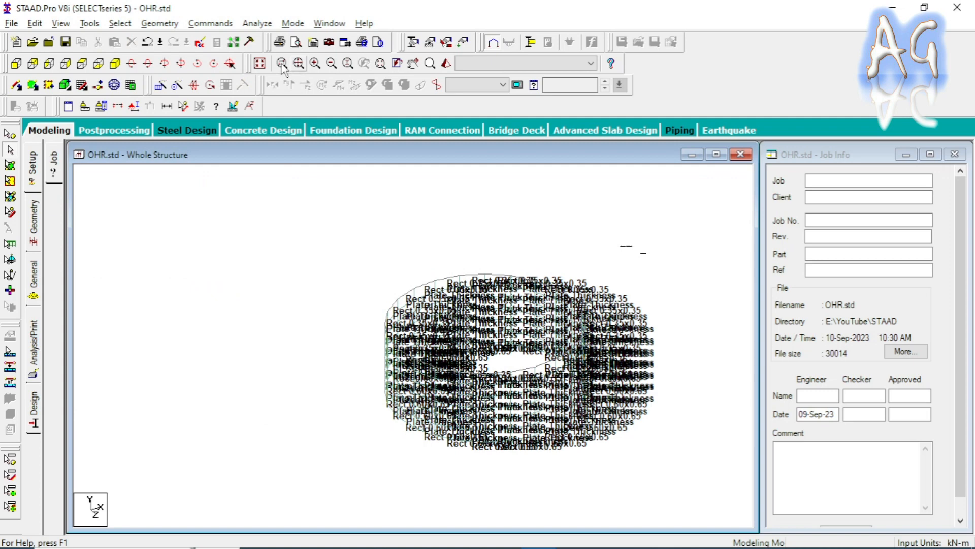
Display the whole structure again and inspect the tank and its ring beams in a rendered 3D view.
{"action": "left_click", "coordinate": [260, 63]}
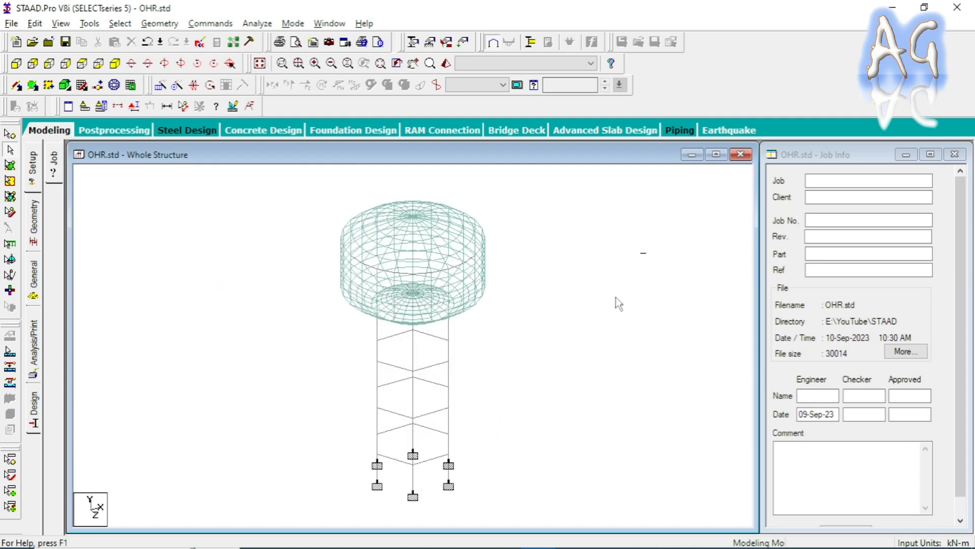
{"action": "left_click", "coordinate": [446, 63]}
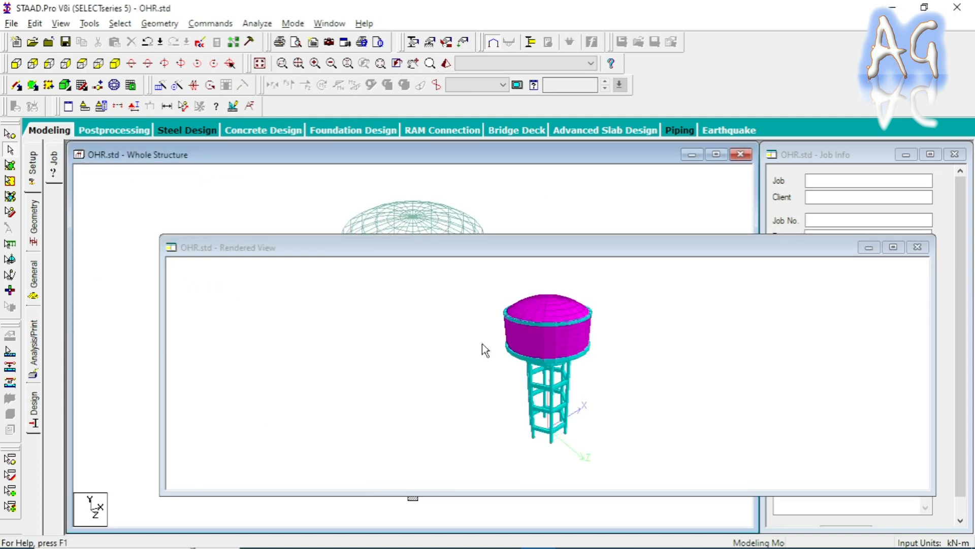
{"action": "left_click_drag", "start_coordinate": [692, 370], "coordinate": [578, 375]}
{"action": "scroll", "coordinate": [579, 377], "scroll_direction": "up", "scroll_amount": 6}
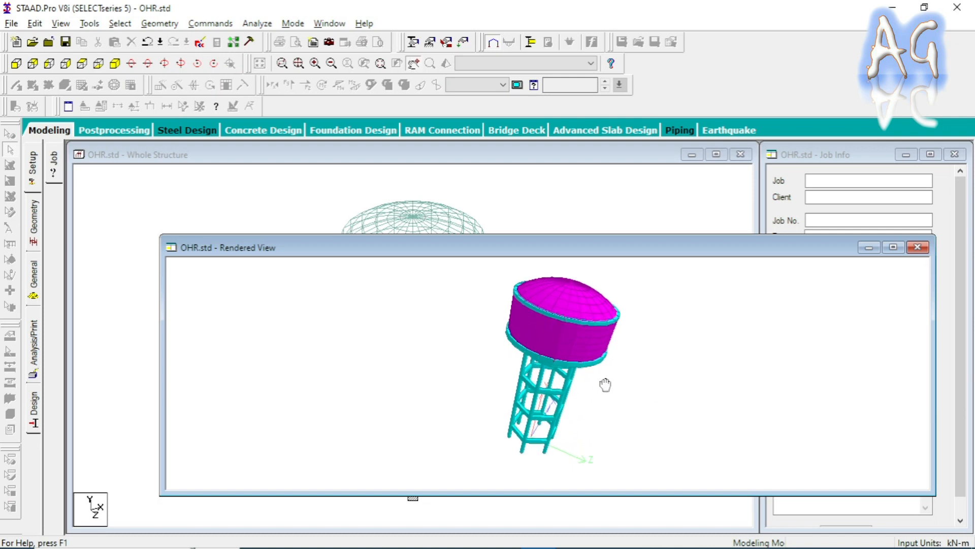
{"action": "scroll", "coordinate": [587, 377], "scroll_direction": "up", "scroll_amount": 8}
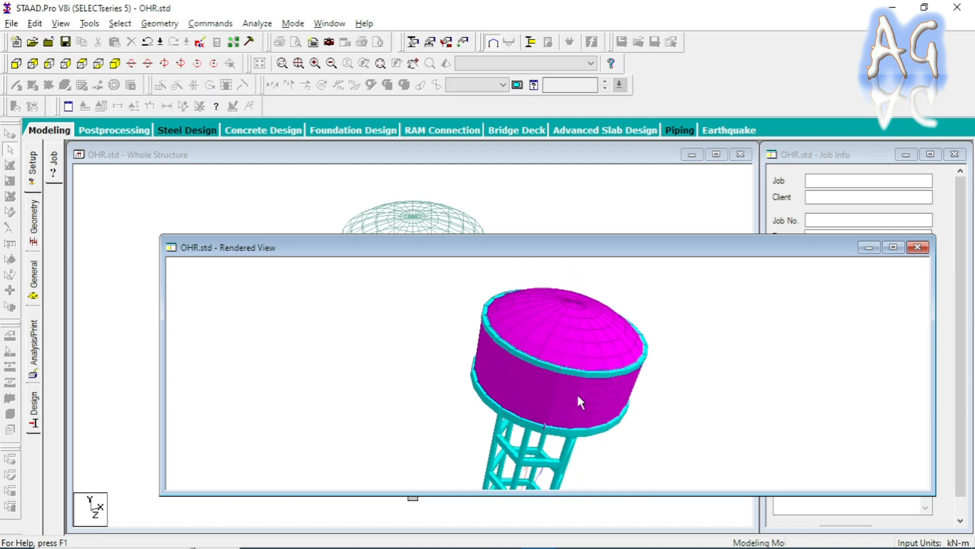
{"action": "left_click_drag", "start_coordinate": [583, 389], "coordinate": [555, 366]}
{"action": "scroll", "coordinate": [558, 357], "scroll_direction": "up", "scroll_amount": 3}
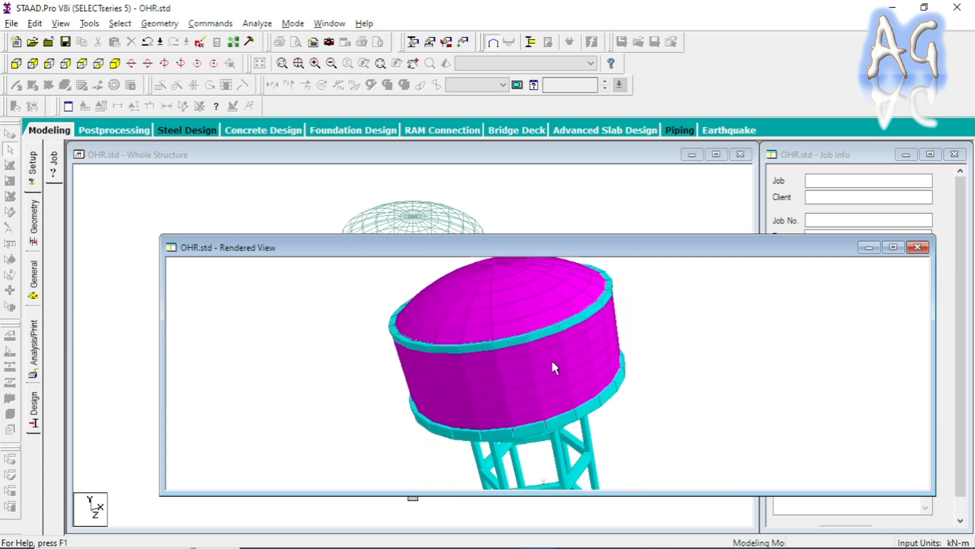
{"action": "left_click", "coordinate": [915, 247]}
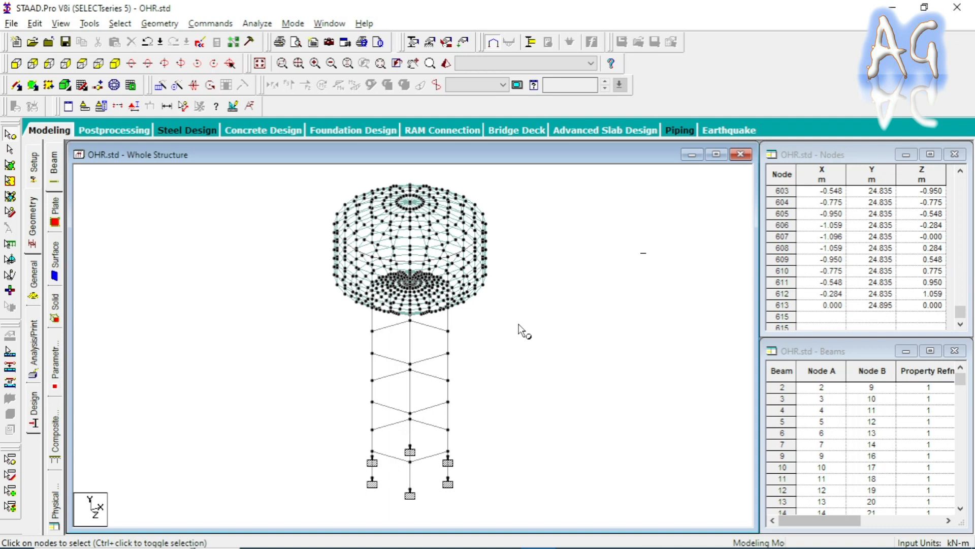
Switch to the OHR drawing PDF and examine the staircase column's position in plan and the staircase beside the tank in section.
{"action": "key", "text": "alt+Tab"}
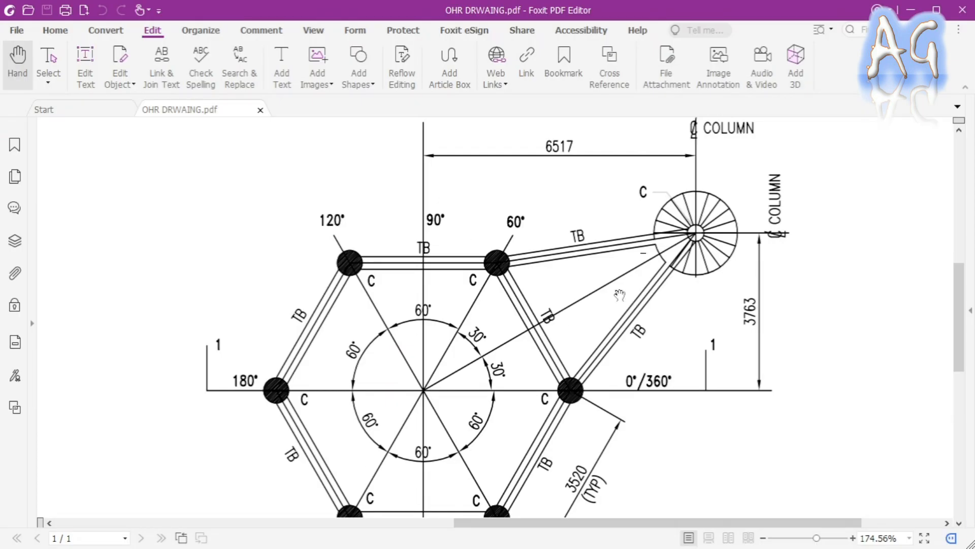
{"action": "scroll", "coordinate": [619, 294], "scroll_direction": "down", "scroll_amount": 3}
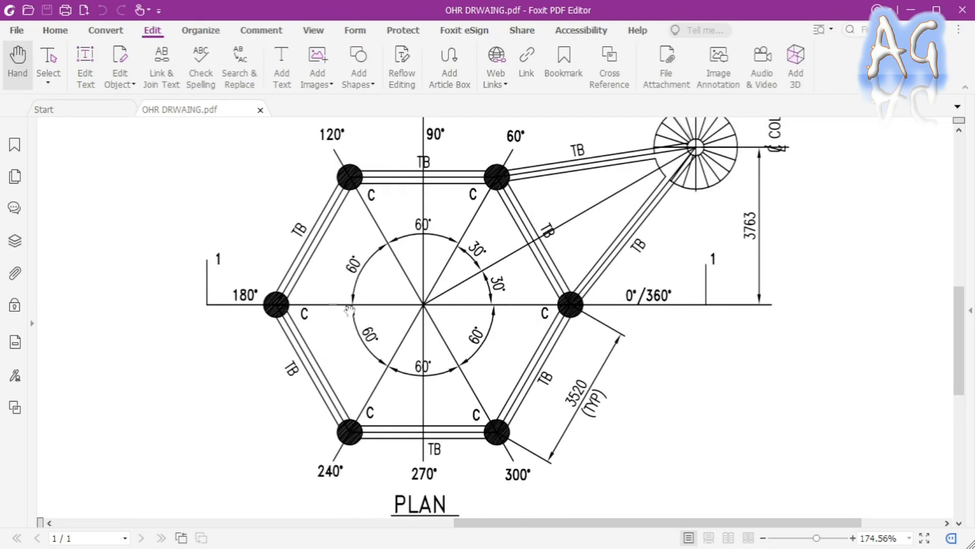
{"action": "mouse_move", "coordinate": [646, 522]}
{"action": "left_mouse_down"}
{"action": "mouse_move", "coordinate": [404, 522]}
{"action": "mouse_move", "coordinate": [418, 523]}
{"action": "left_mouse_up"}
{"action": "scroll", "coordinate": [450, 376], "scroll_direction": "up", "scroll_amount": 4}
{"action": "scroll", "coordinate": [450, 376], "scroll_direction": "up", "scroll_amount": 2}
{"action": "scroll", "coordinate": [571, 307], "scroll_direction": "up", "scroll_amount": 3}
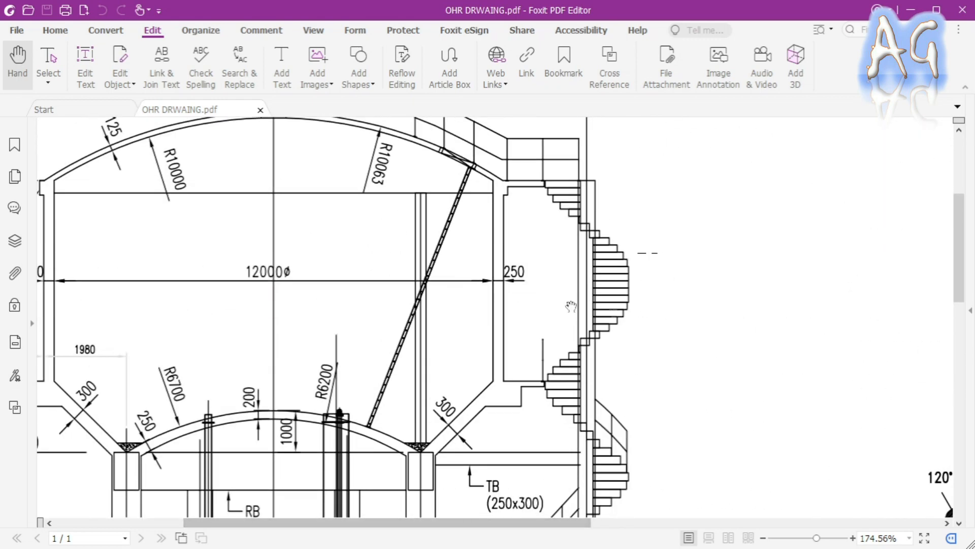
{"action": "scroll", "coordinate": [539, 313], "scroll_direction": "up", "scroll_amount": 2}
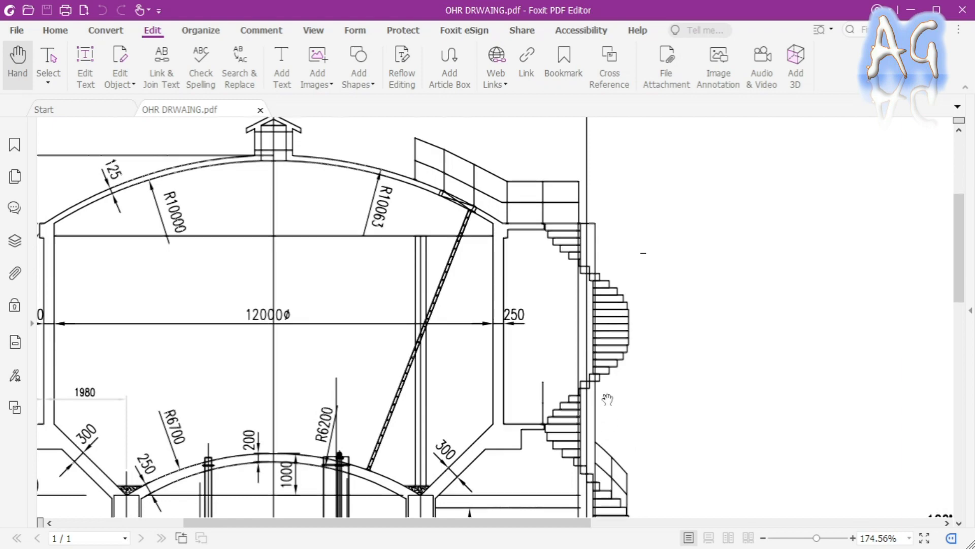
Examine the staircase column, its tie beams and footing along the full height of section 1-1, and return to the STAAD.Pro model.
{"action": "scroll", "coordinate": [607, 415], "scroll_direction": "down", "scroll_amount": 10}
{"action": "left_click_drag", "start_coordinate": [530, 524], "coordinate": [713, 523]}
{"action": "scroll", "coordinate": [644, 493], "scroll_direction": "down", "scroll_amount": 6}
{"action": "left_click_drag", "start_coordinate": [591, 523], "coordinate": [441, 524]}
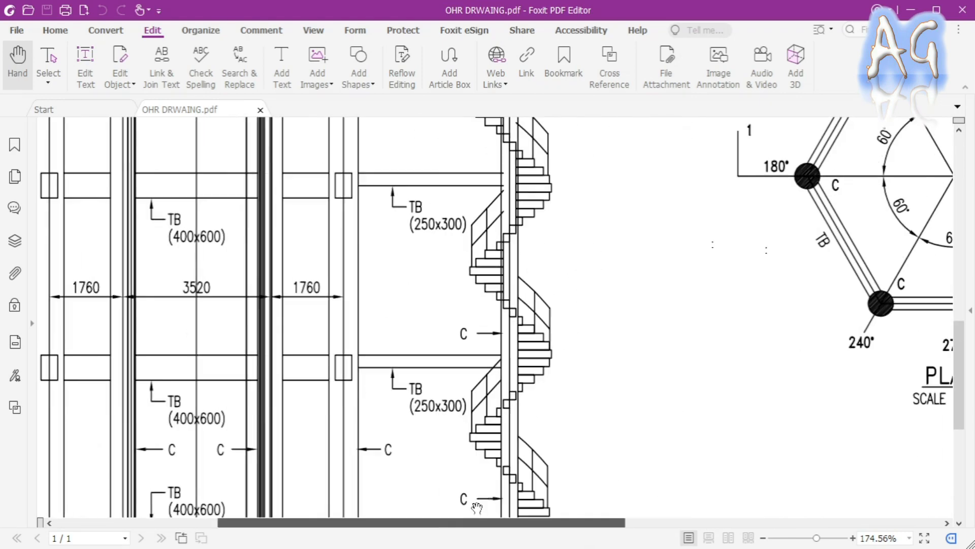
{"action": "scroll", "coordinate": [632, 412], "scroll_direction": "down", "scroll_amount": 5}
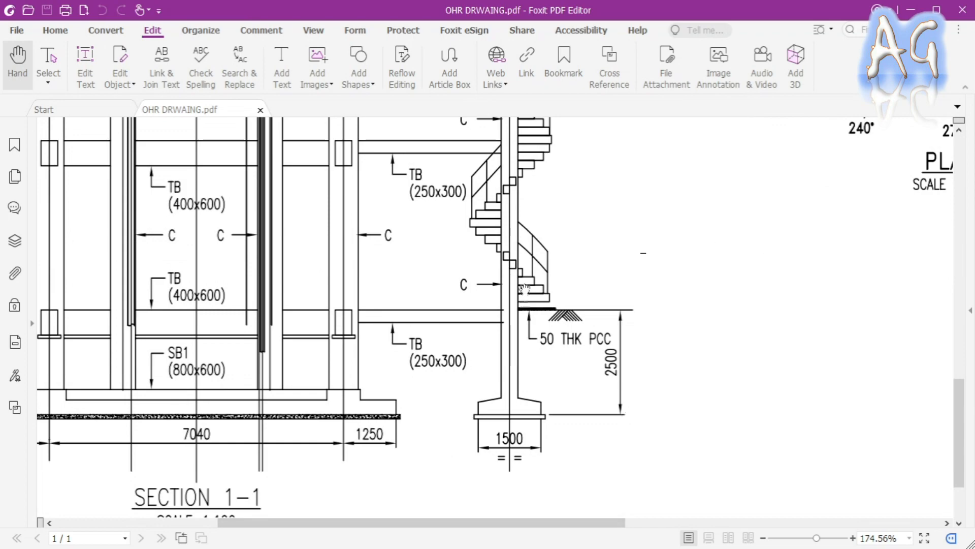
{"action": "scroll", "coordinate": [522, 378], "scroll_direction": "up", "scroll_amount": 3}
{"action": "scroll", "coordinate": [522, 380], "scroll_direction": "up", "scroll_amount": 12}
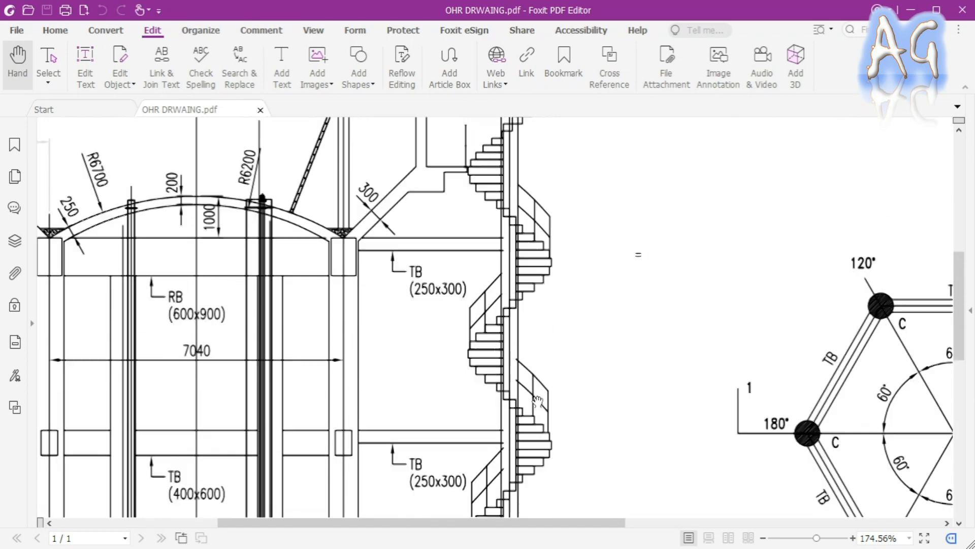
{"action": "scroll", "coordinate": [537, 401], "scroll_direction": "down", "scroll_amount": 1}
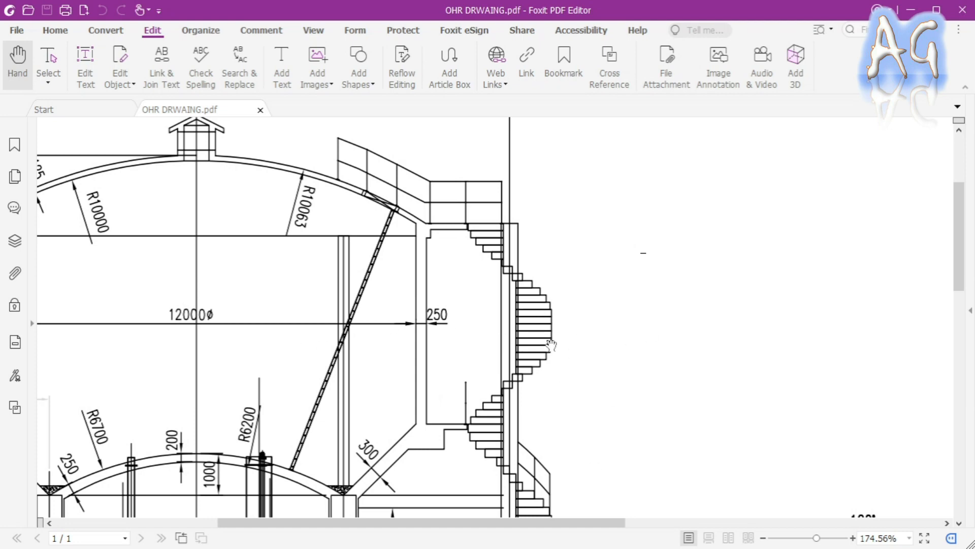
{"action": "scroll", "coordinate": [551, 345], "scroll_direction": "down", "scroll_amount": 8}
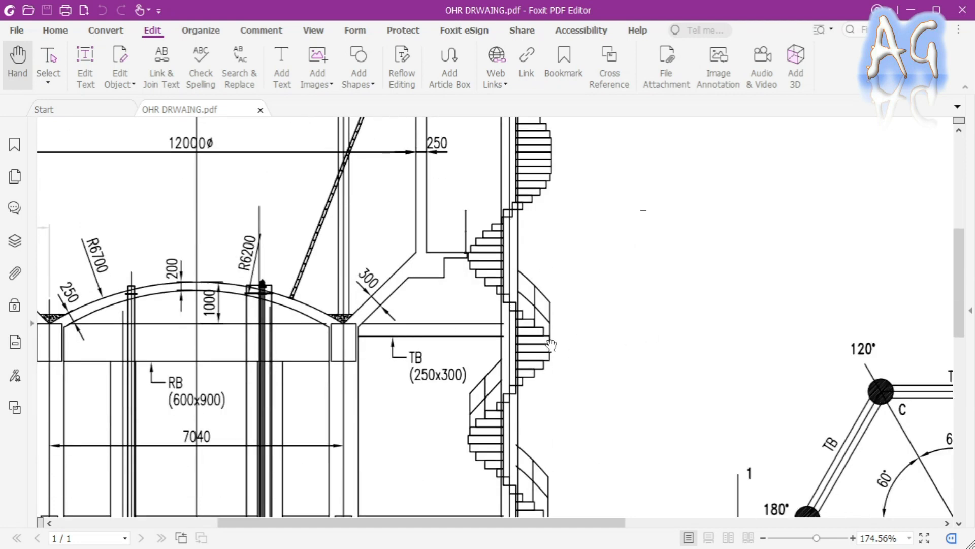
{"action": "scroll", "coordinate": [552, 345], "scroll_direction": "up", "scroll_amount": 7}
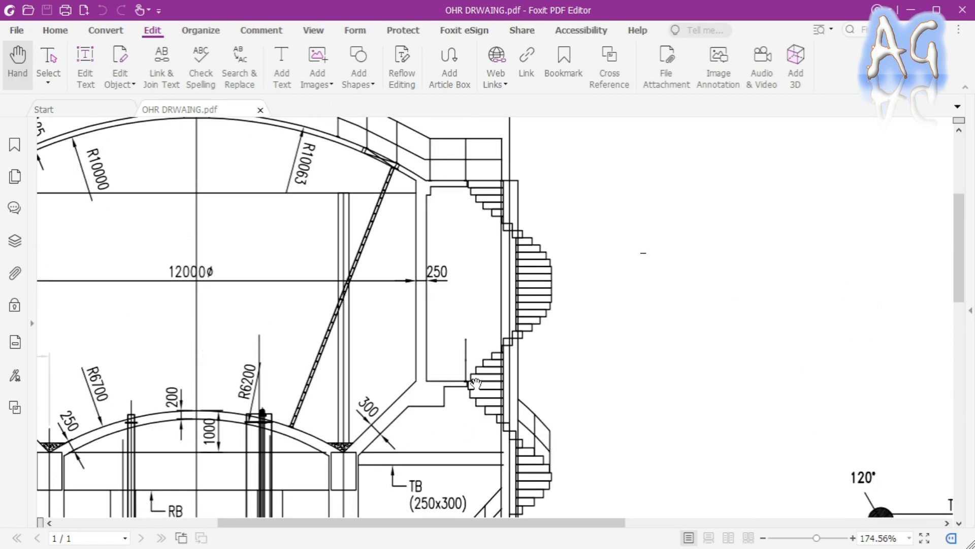
{"action": "scroll", "coordinate": [478, 372], "scroll_direction": "up", "scroll_amount": 2}
{"action": "scroll", "coordinate": [480, 371], "scroll_direction": "down", "scroll_amount": 1}
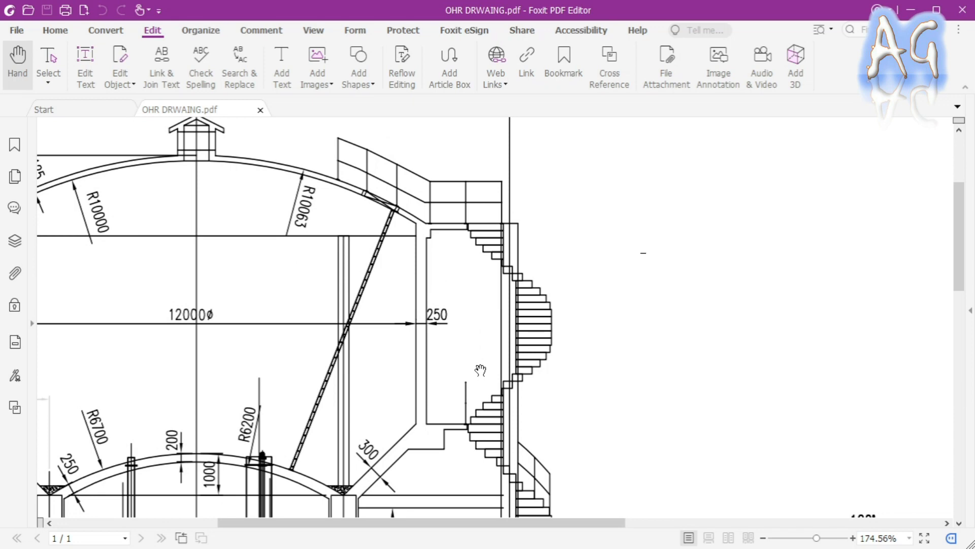
{"action": "key", "text": "alt+Tab"}
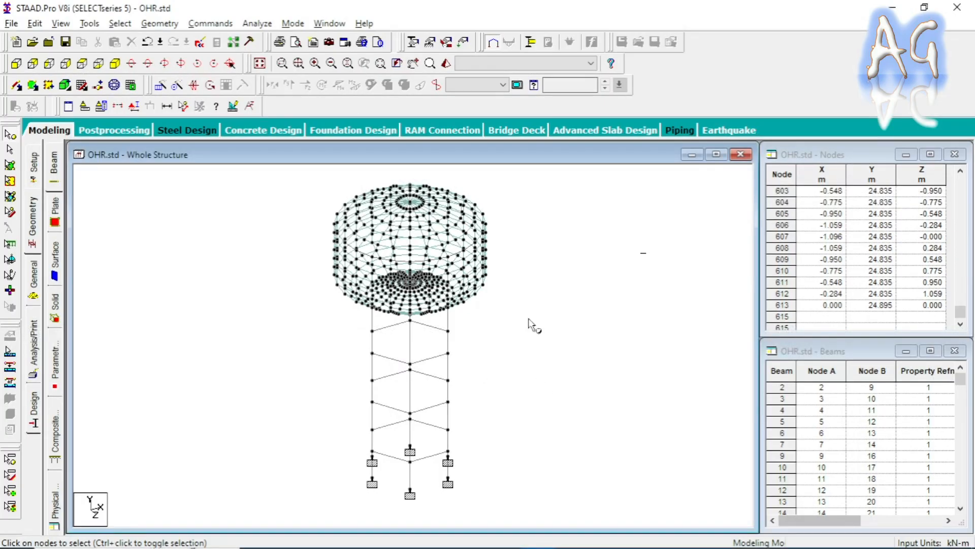
{"action": "middle_click_drag", "start_coordinate": [529, 316], "coordinate": [546, 329]}
{"action": "scroll", "coordinate": [546, 329], "scroll_direction": "up", "scroll_amount": 1}
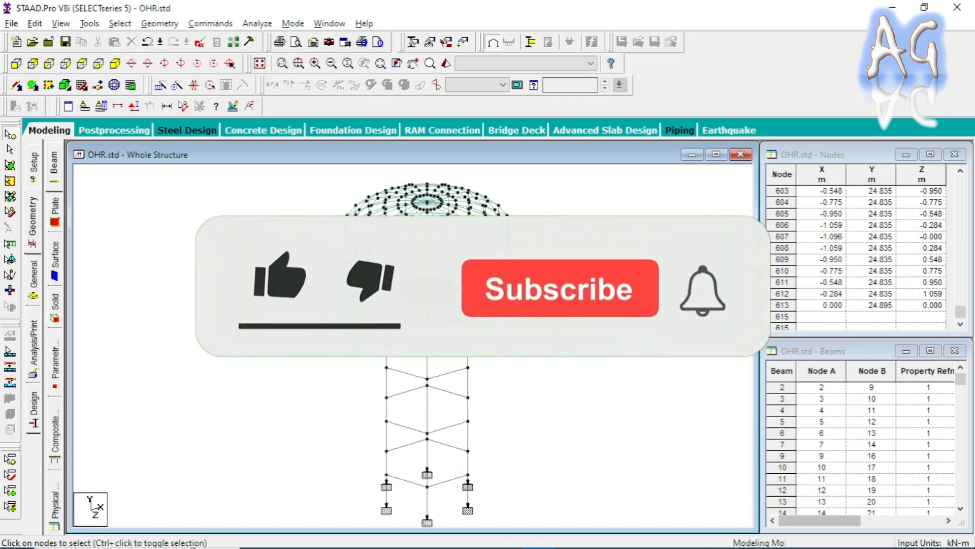